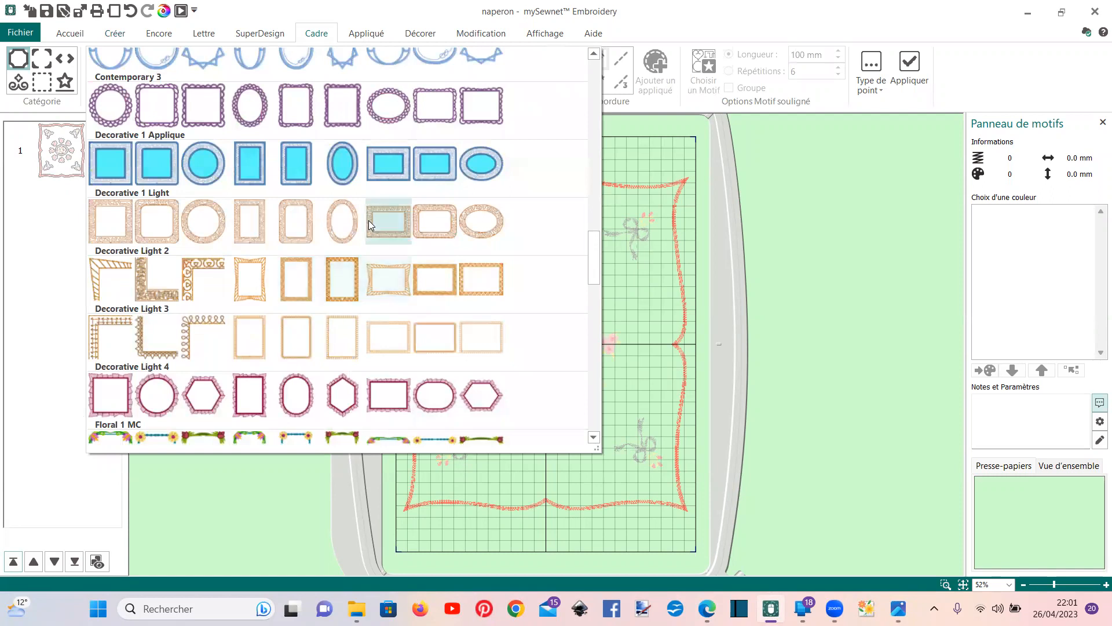
Add the plain landscape rectangle frame from Classical 1 to the hoop as a satin line
scroll(371, 225, up, 3)
scroll(370, 225, down, 8)
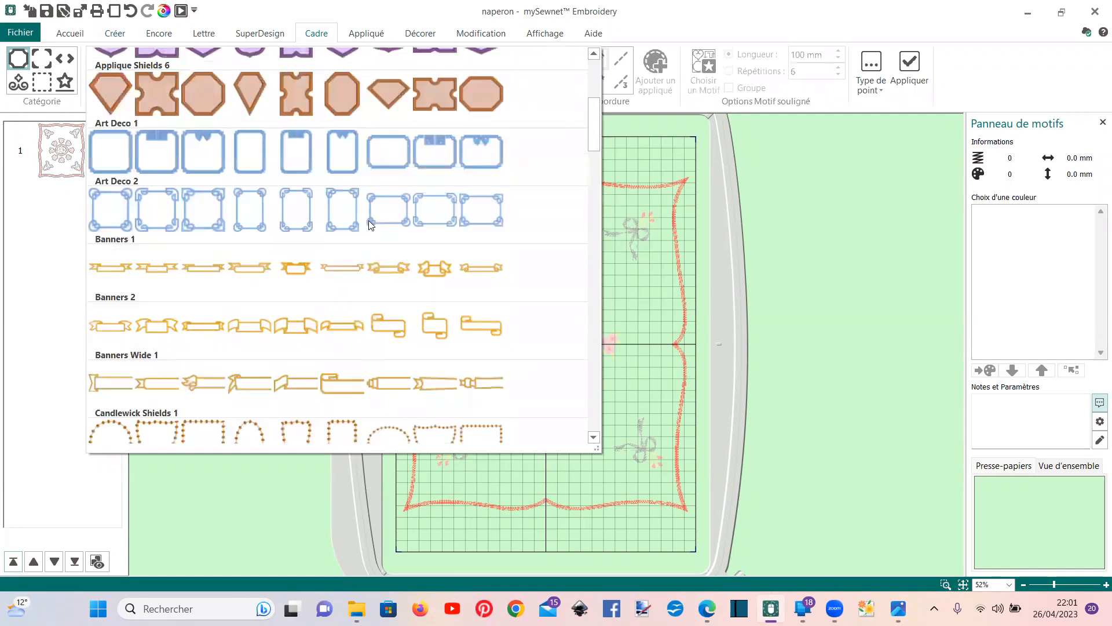
scroll(369, 218, up, 5)
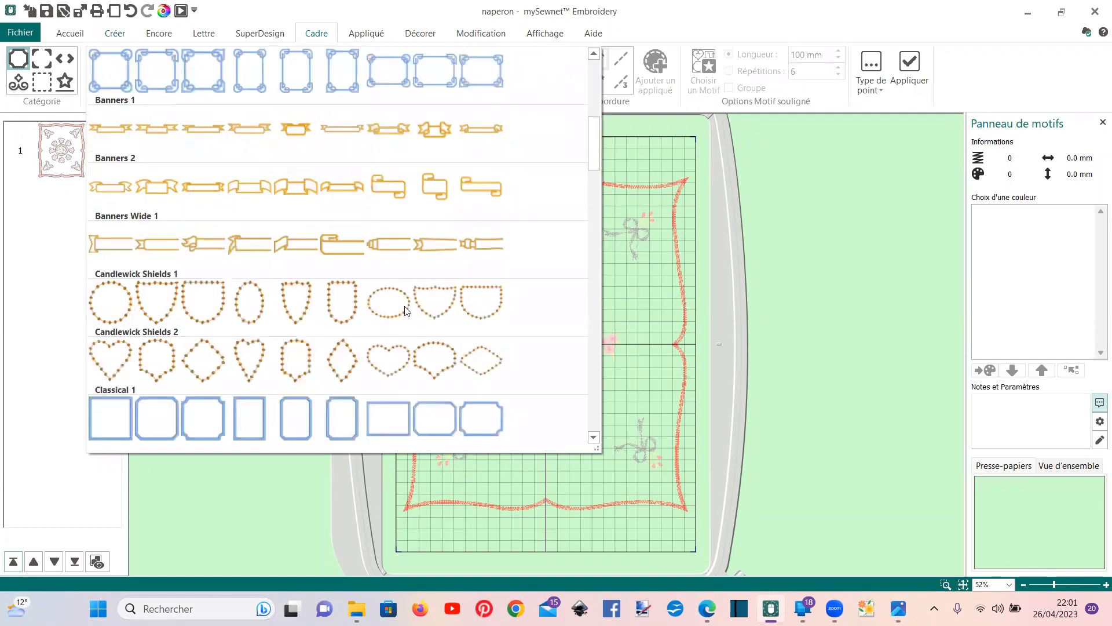
click(390, 411)
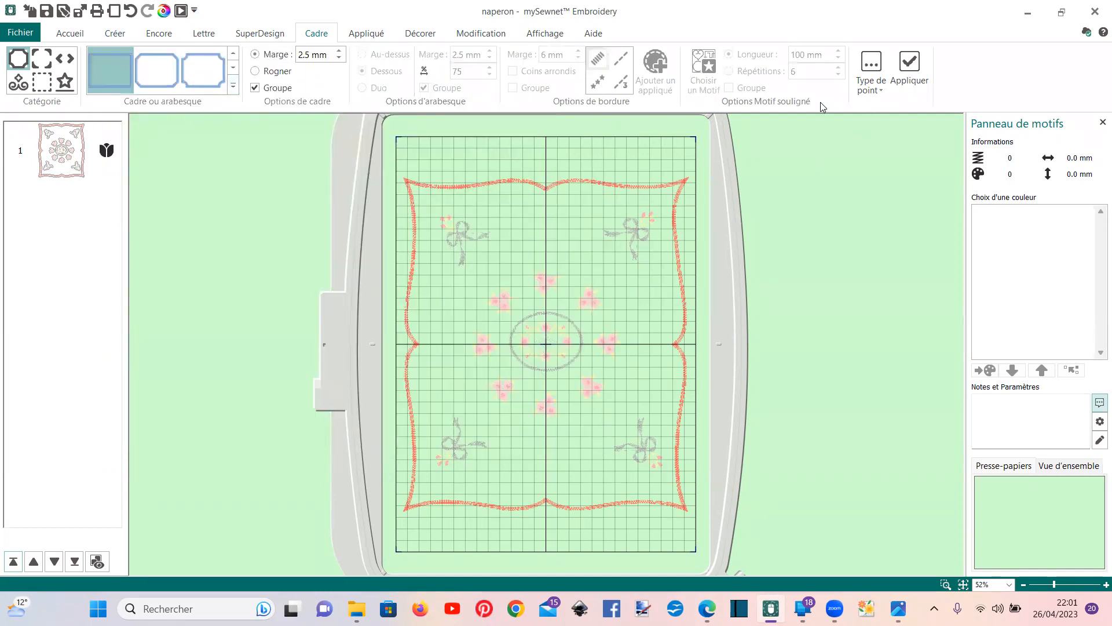
click(871, 74)
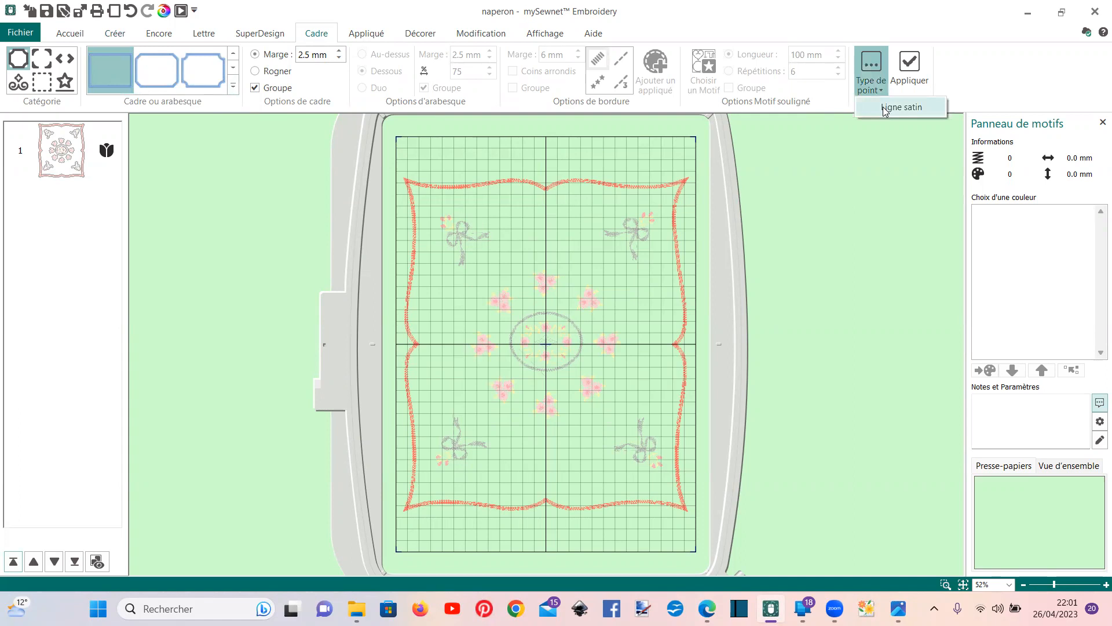
click(889, 105)
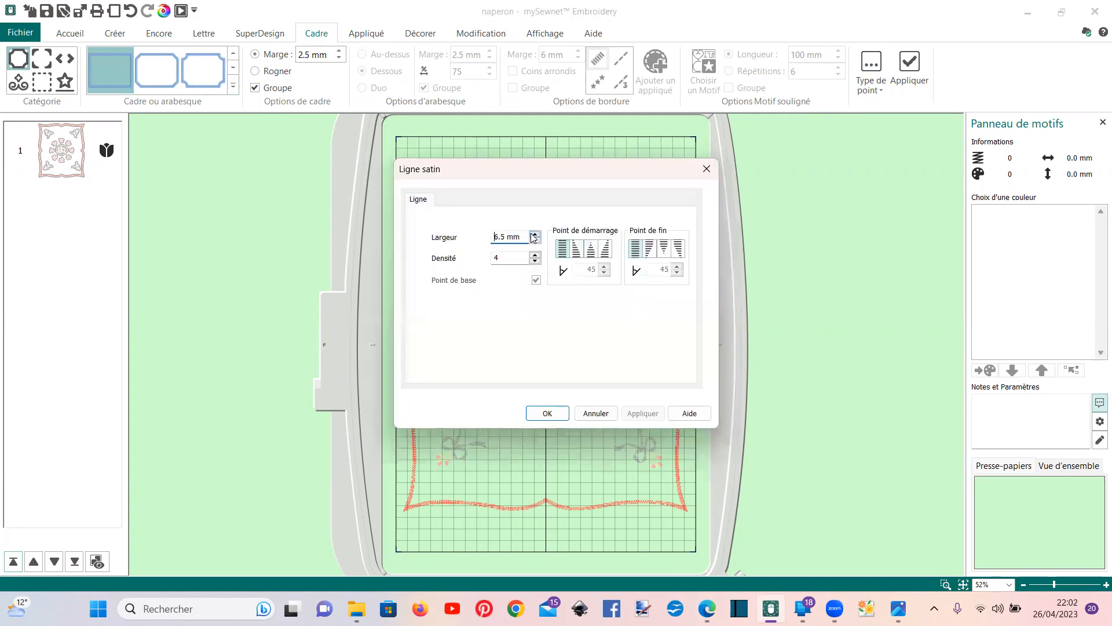
click(548, 413)
click(910, 66)
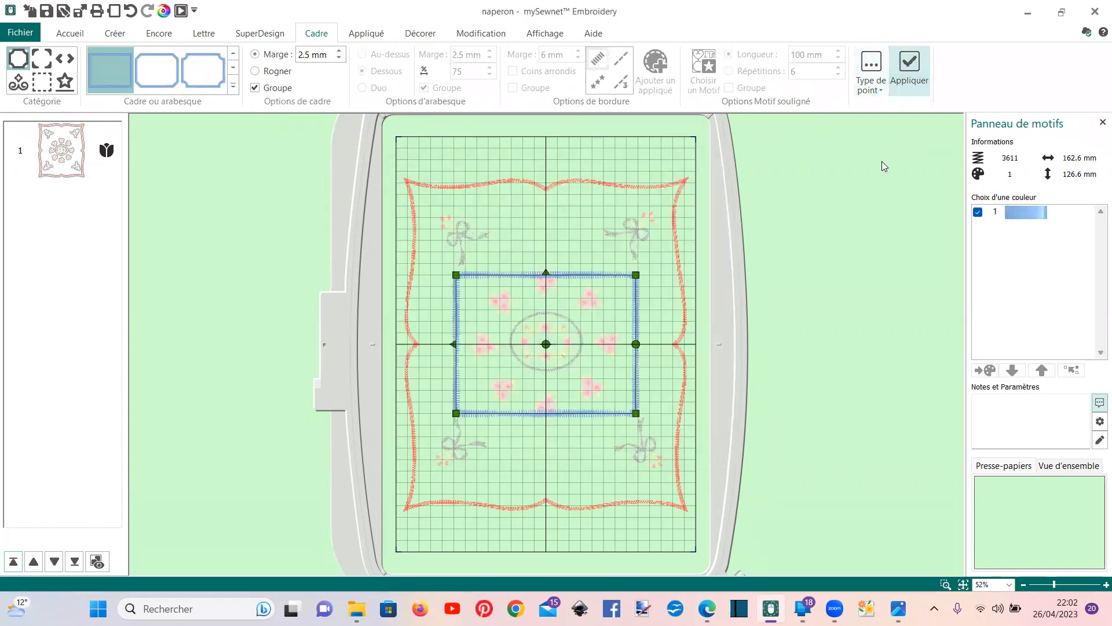
Stretch the rectangular frame to about 246 mm wide so that it surrounds the whole embroidery design
drag(442, 269, 400, 144)
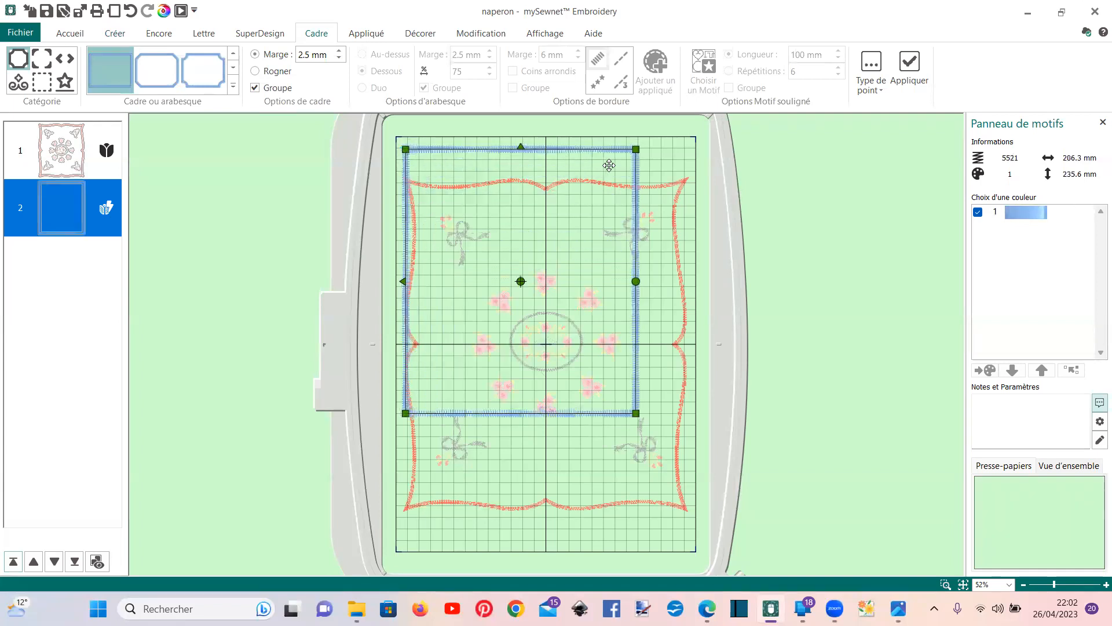
drag(636, 149, 682, 158)
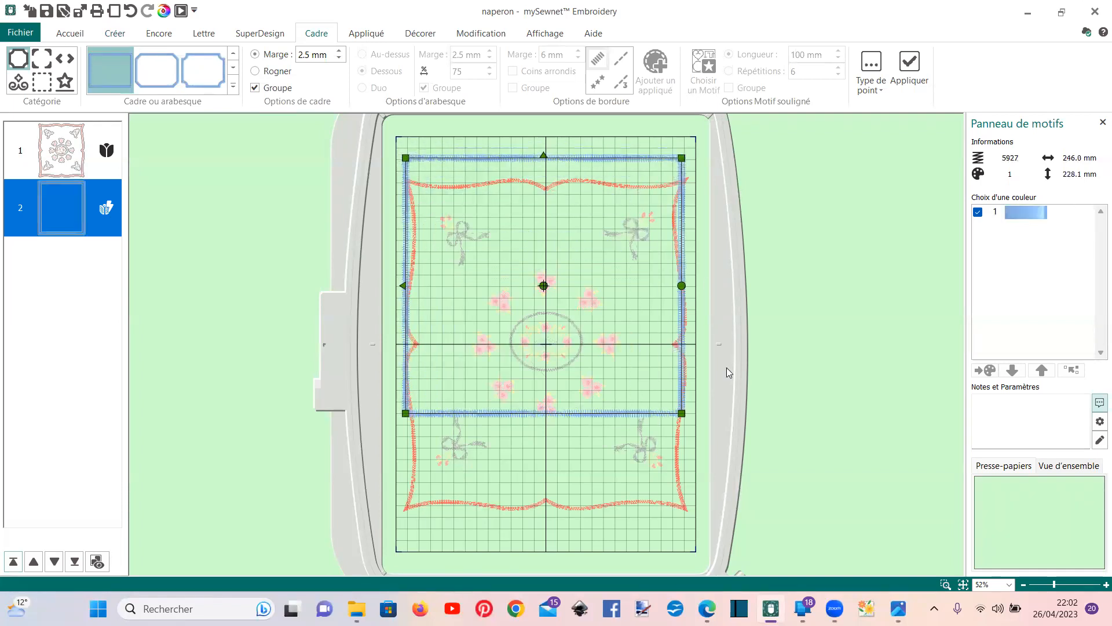
drag(682, 414, 681, 524)
Merge the repeated thread colours of the floral doily design with ColorSort
click(65, 160)
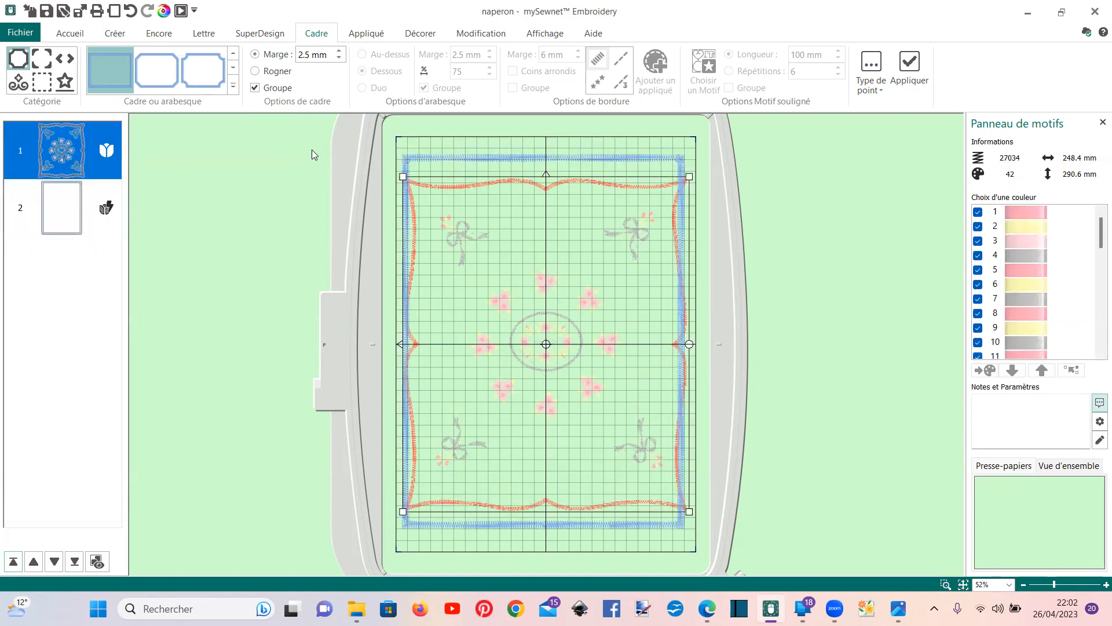
click(69, 33)
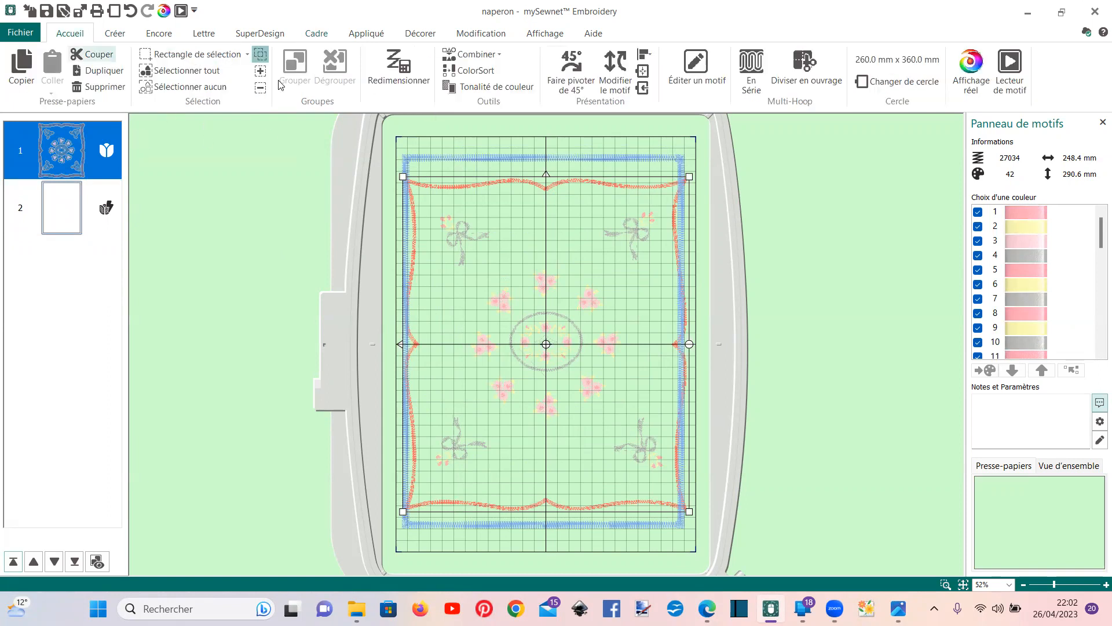
click(475, 55)
click(243, 241)
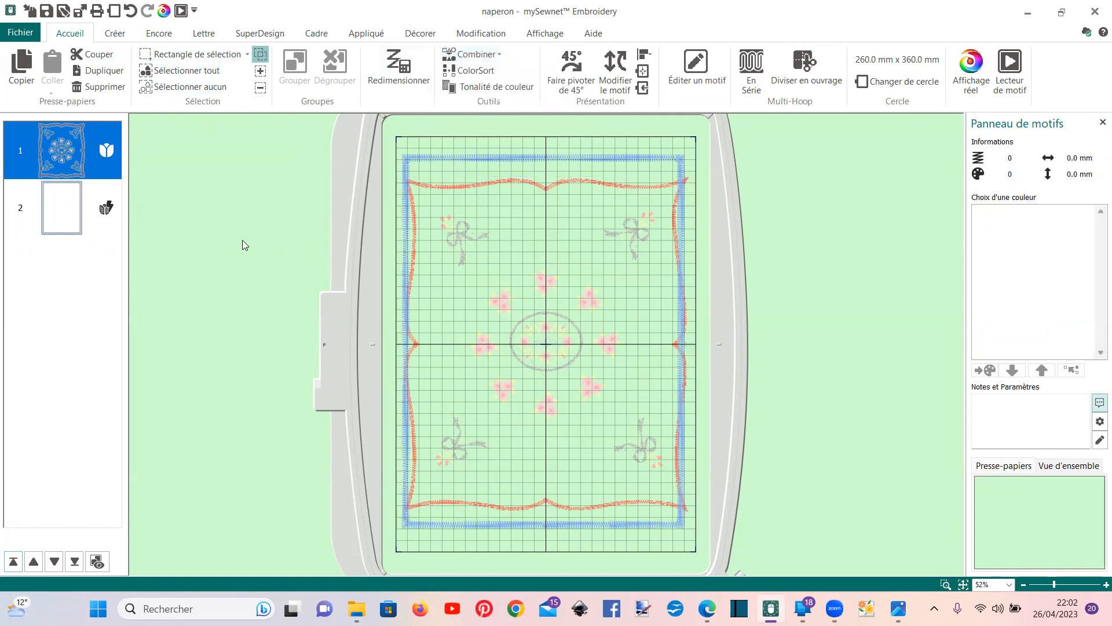
click(74, 154)
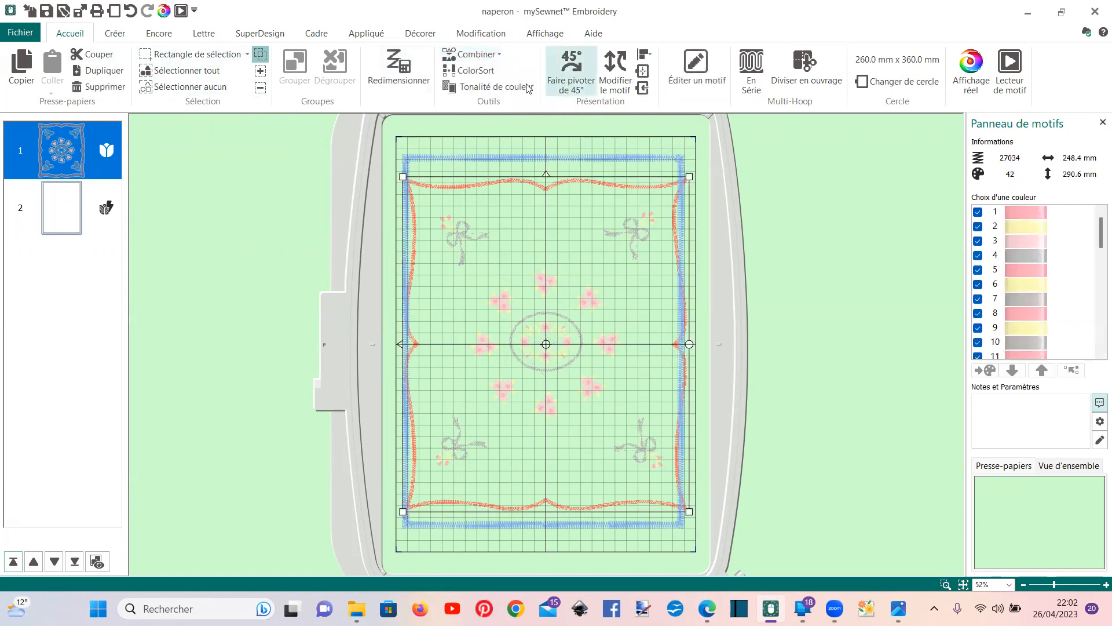
click(476, 71)
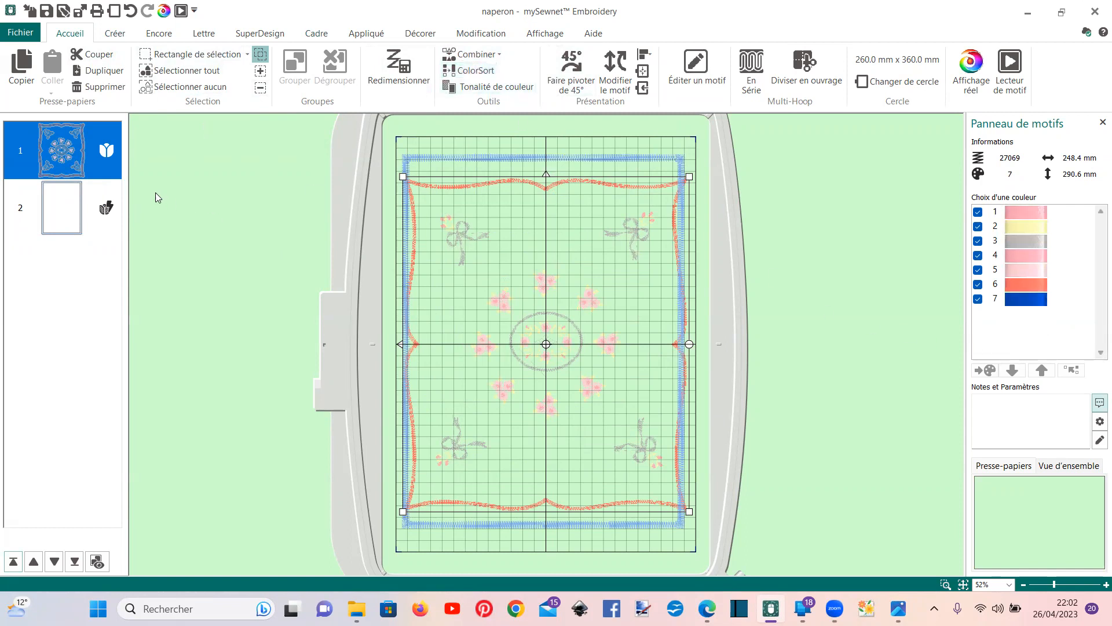
Hide every colour block of the doily design except number 6, the coral border, for stitch editing
right_click(102, 154)
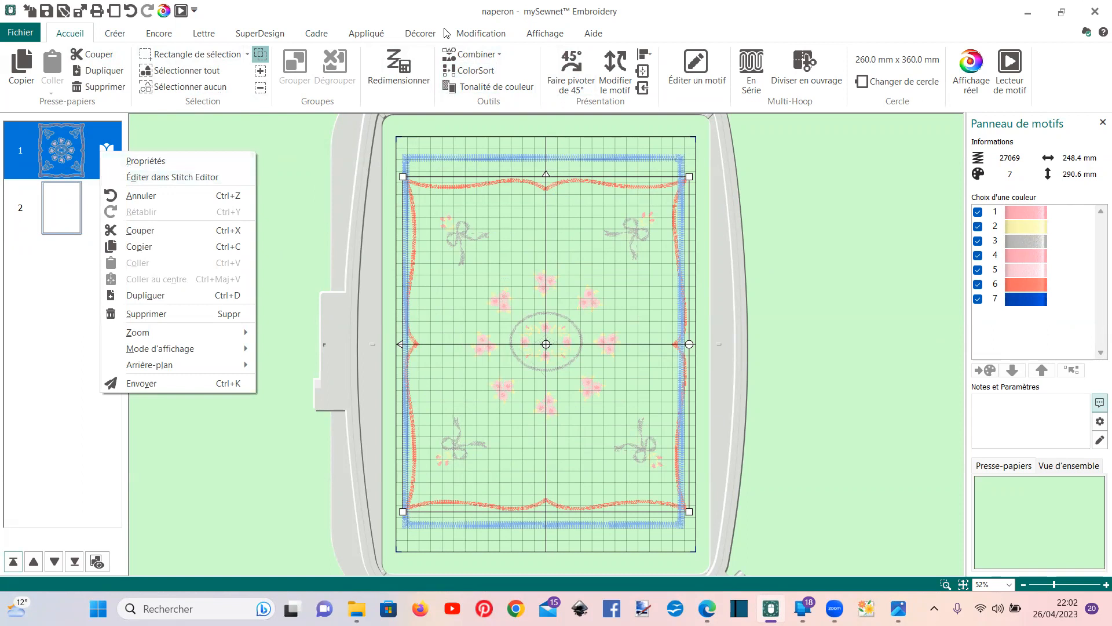
click(478, 36)
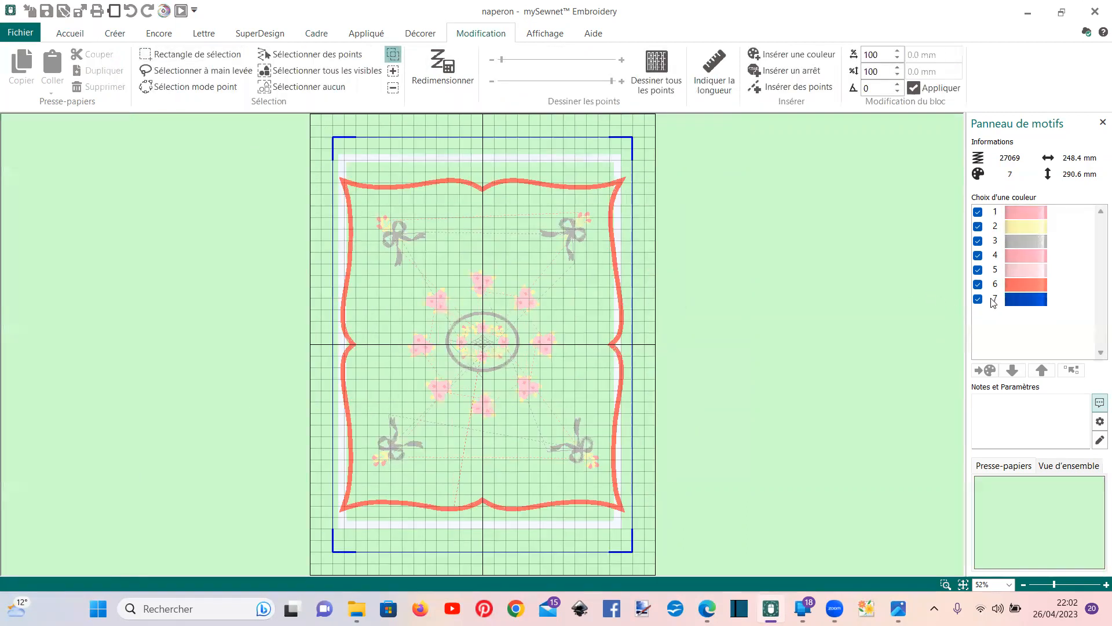
click(978, 216)
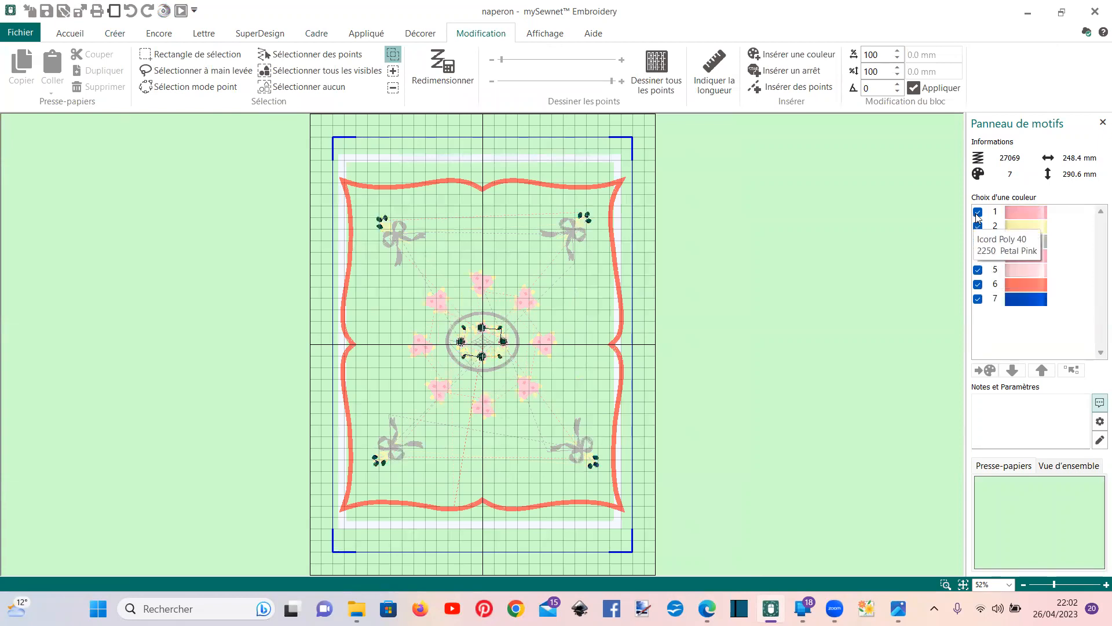
click(978, 213)
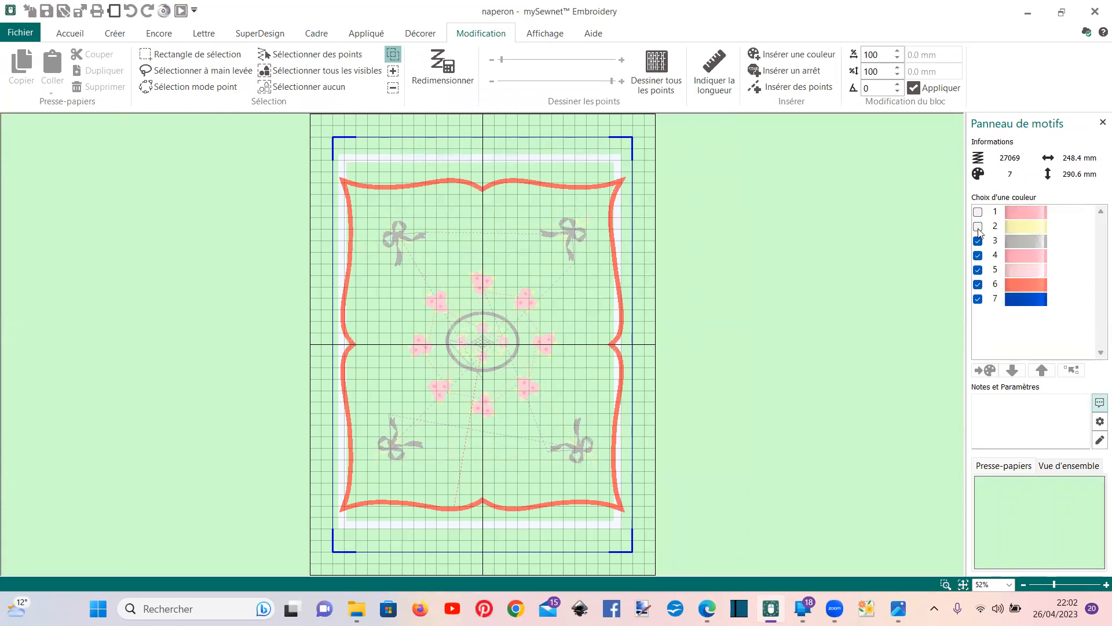
click(978, 241)
click(978, 255)
click(978, 270)
click(978, 299)
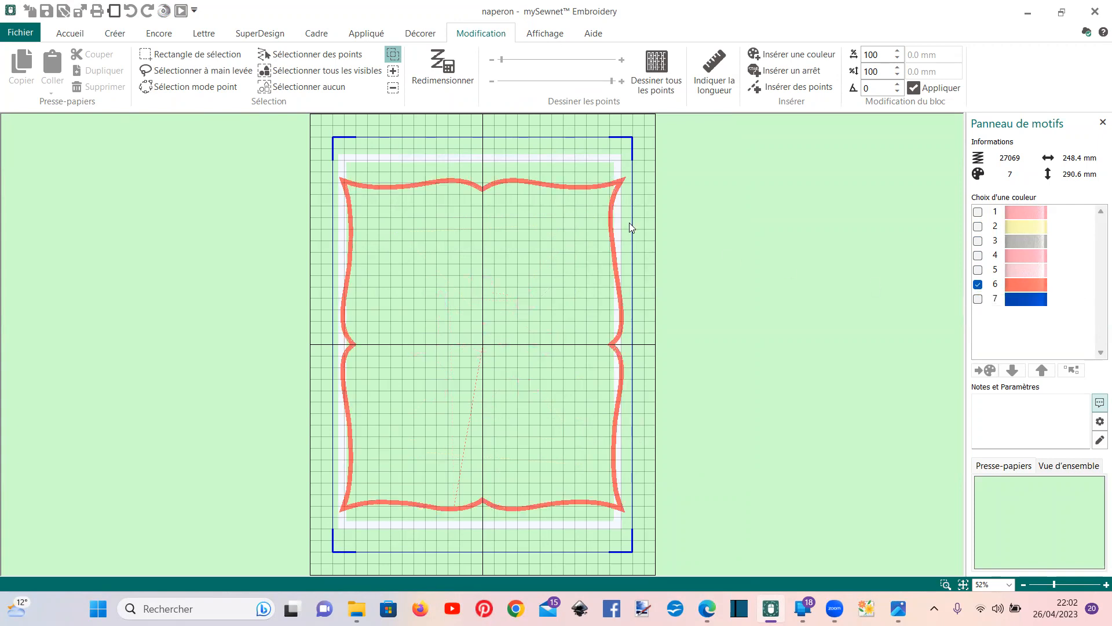
Select the whole coral scalloped border with the rectangle selection, delete it and return to the full design
click(191, 55)
drag(305, 146, 657, 539)
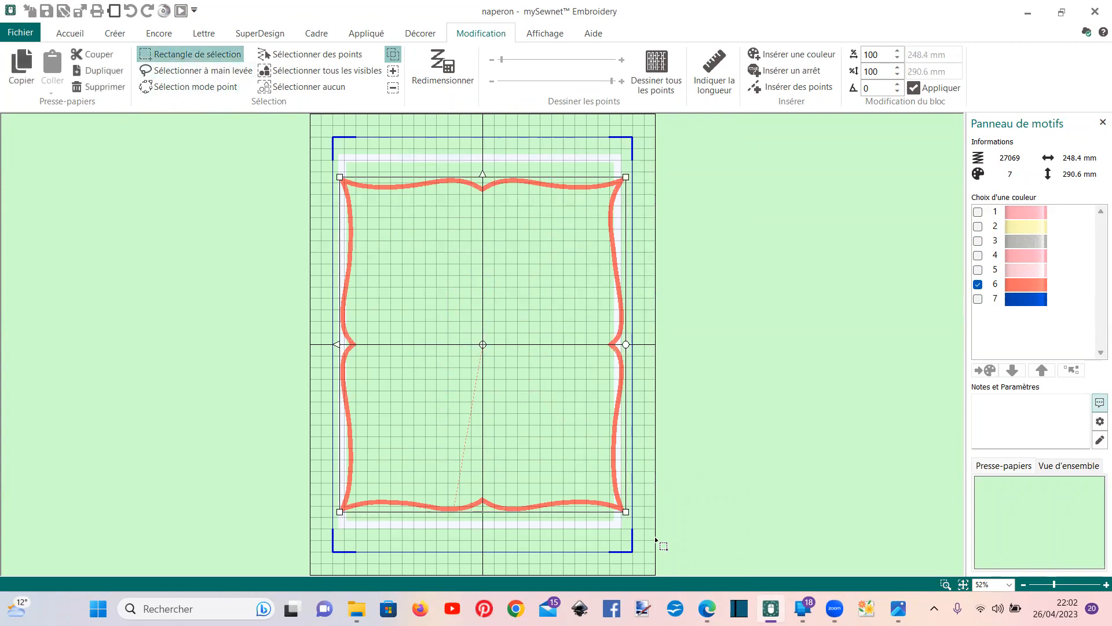
key(Delete)
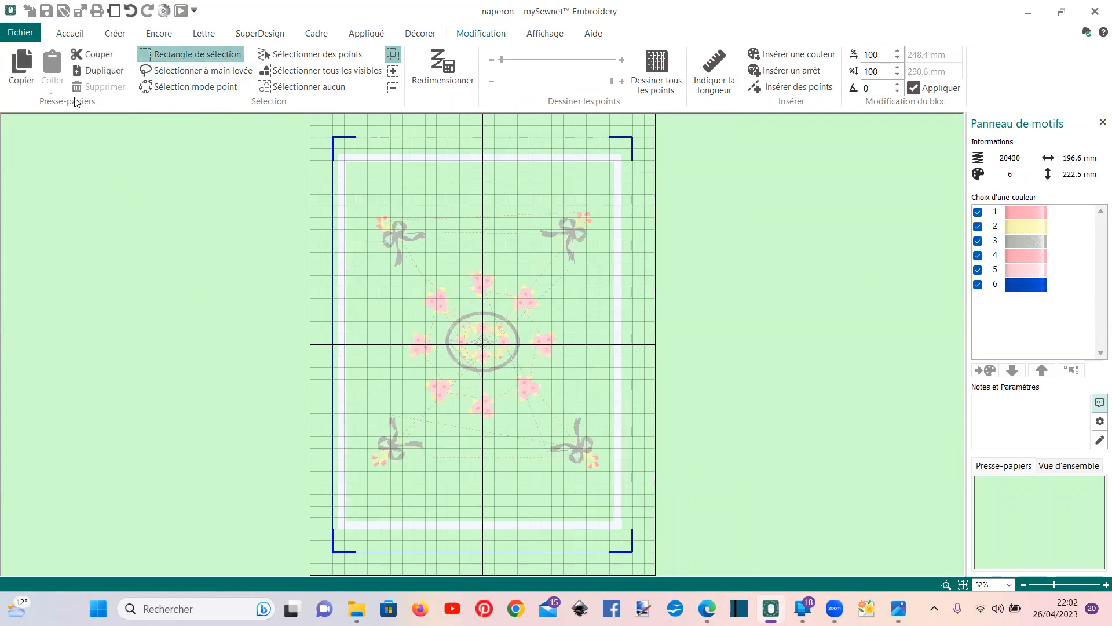
click(57, 36)
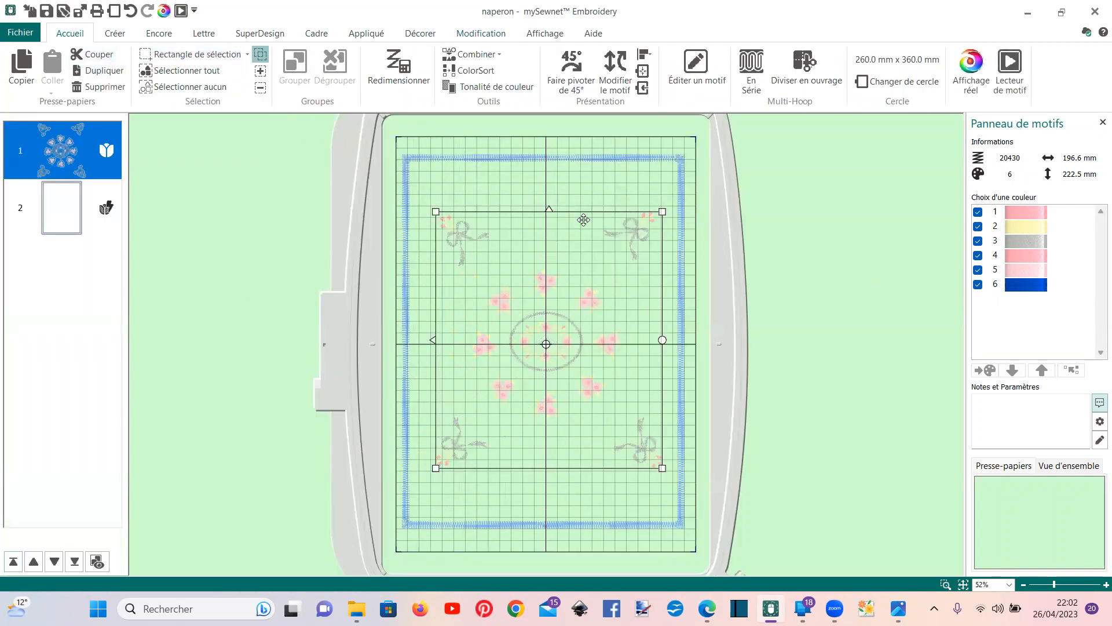
Undo the border deletion, colour sorting and added frame, and delete the stray second motif
click(131, 12)
click(131, 11)
click(131, 11)
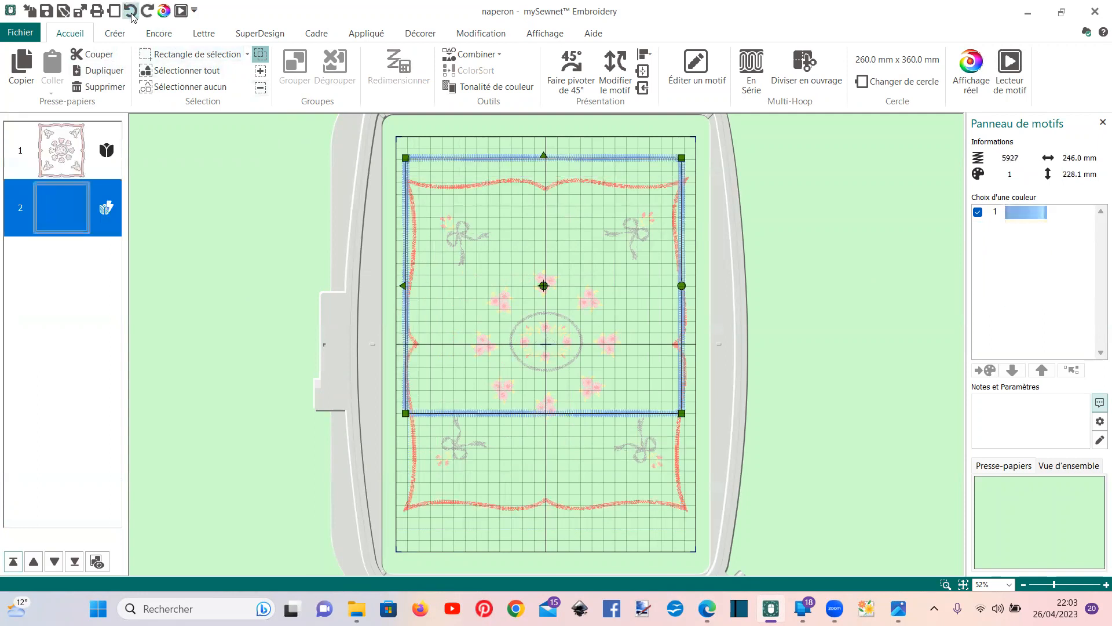
click(131, 11)
click(131, 12)
click(131, 12)
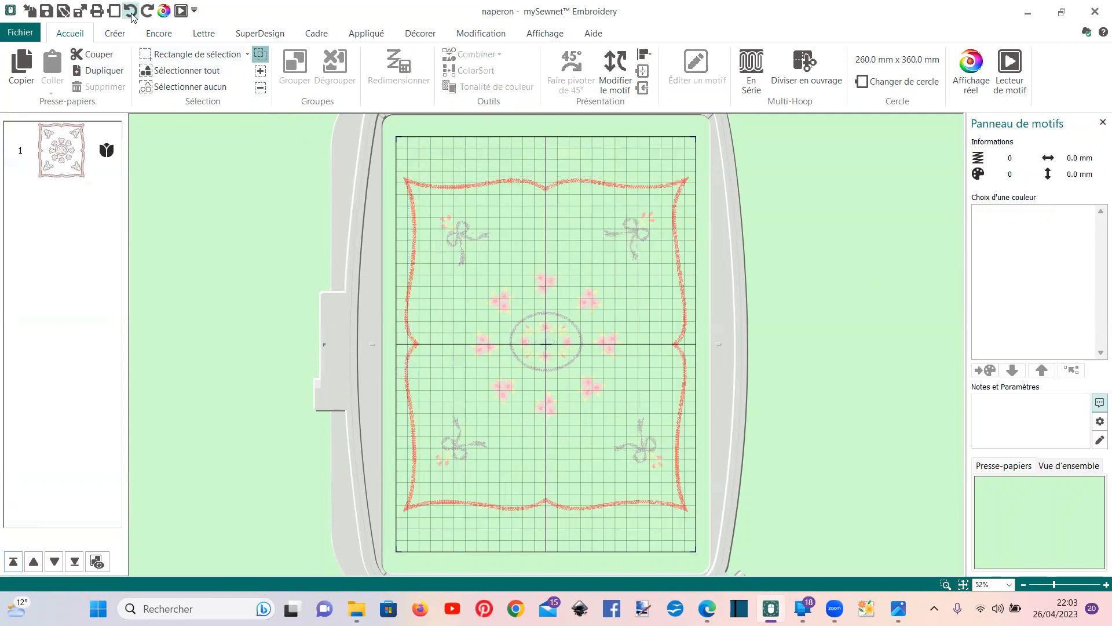
click(131, 11)
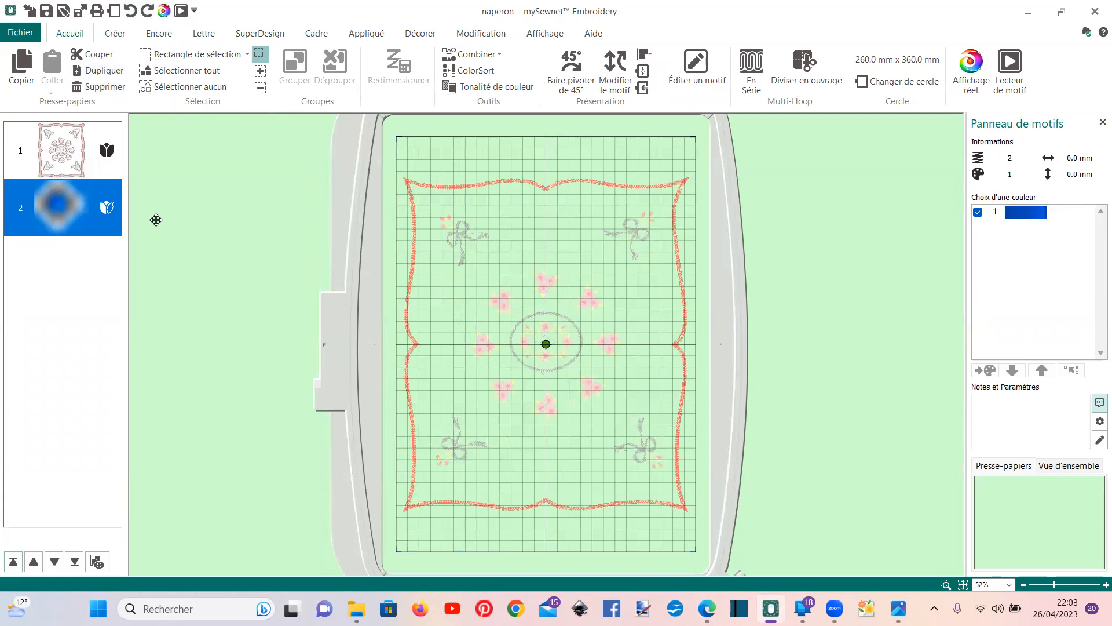
key(Delete)
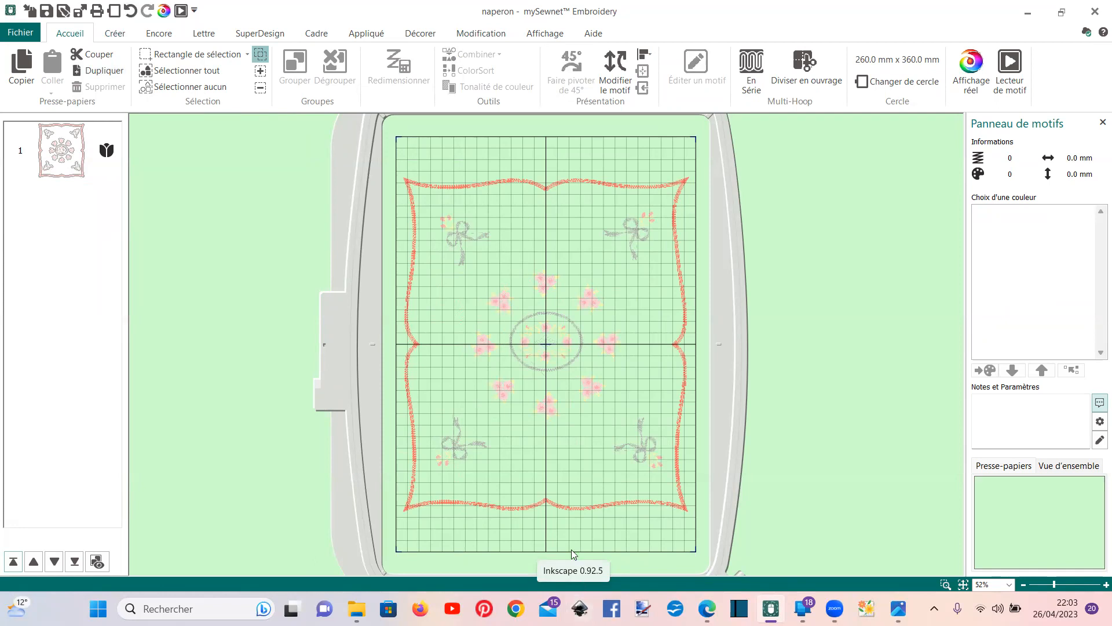
Start mySewnet Digitizing and choose to load or create a background picture in the ExpressDesign Wizard
click(116, 34)
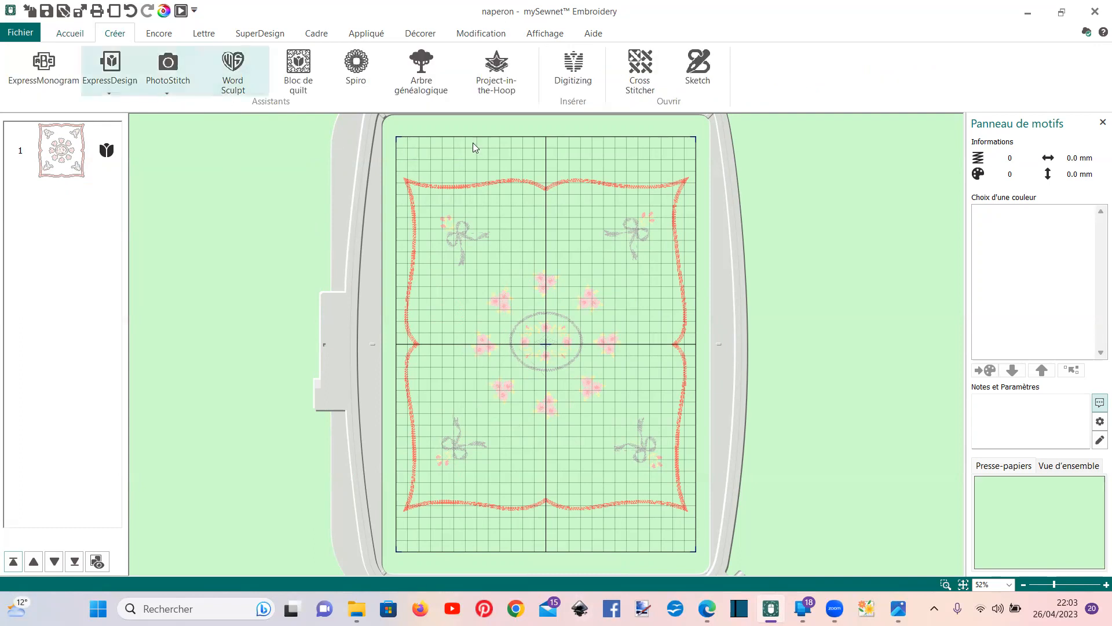
click(562, 70)
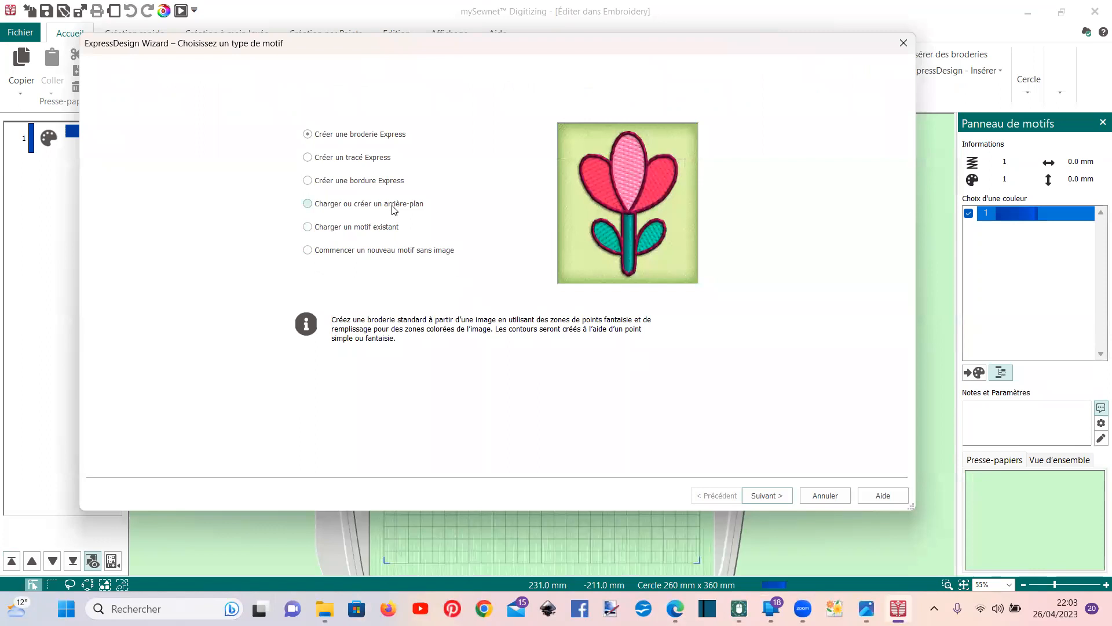
click(392, 205)
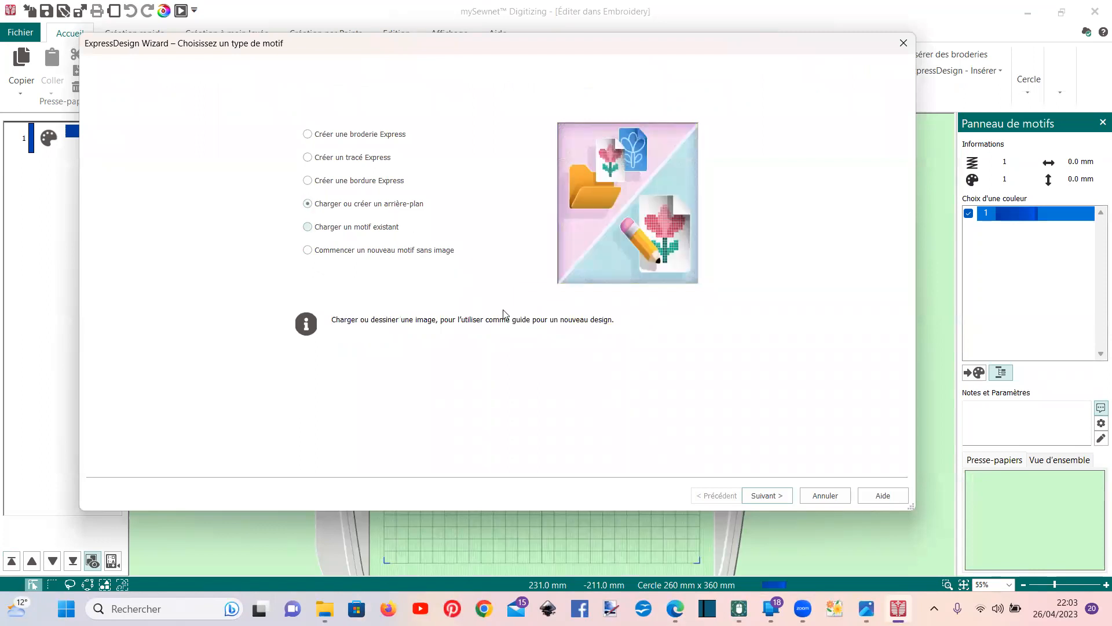
click(767, 496)
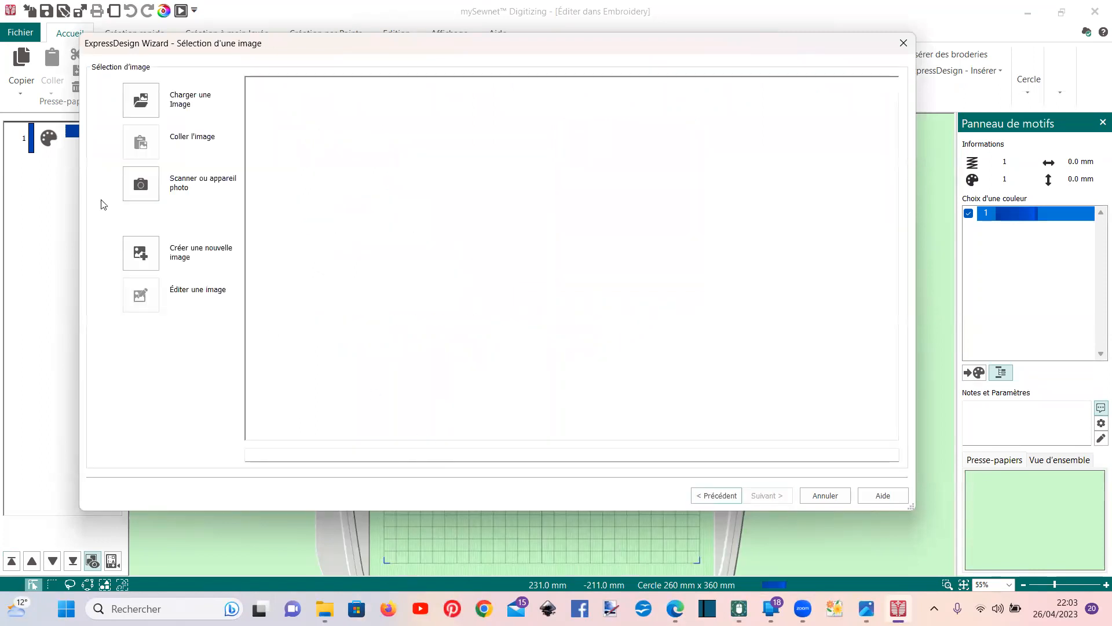
Load Picture.svg as the background image and continue to the design dimensions without rotating or cropping it
click(138, 110)
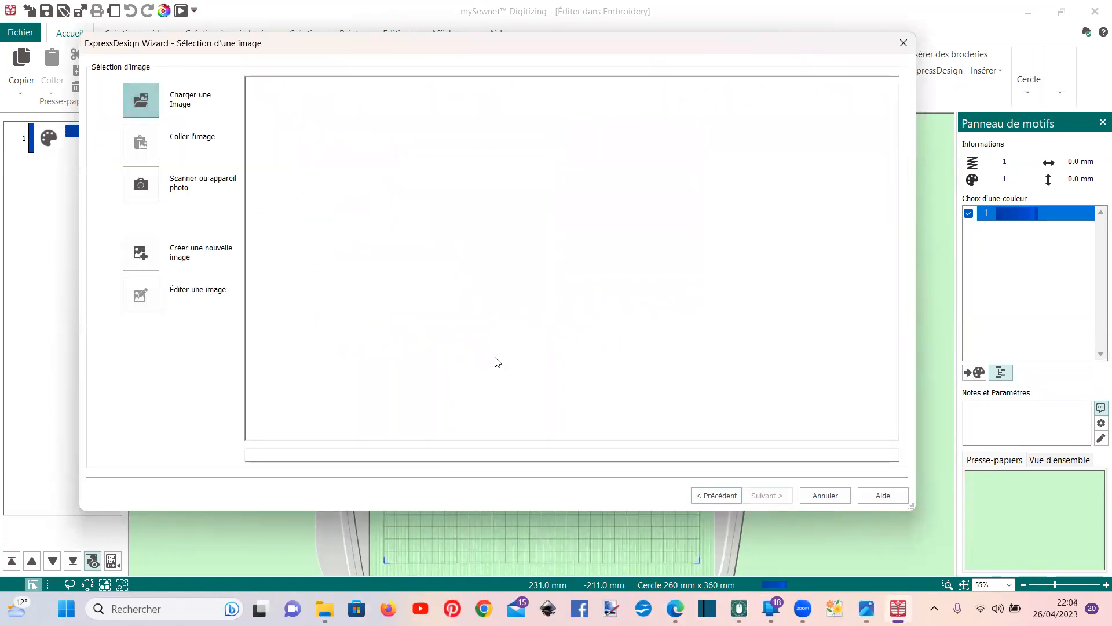
click(496, 150)
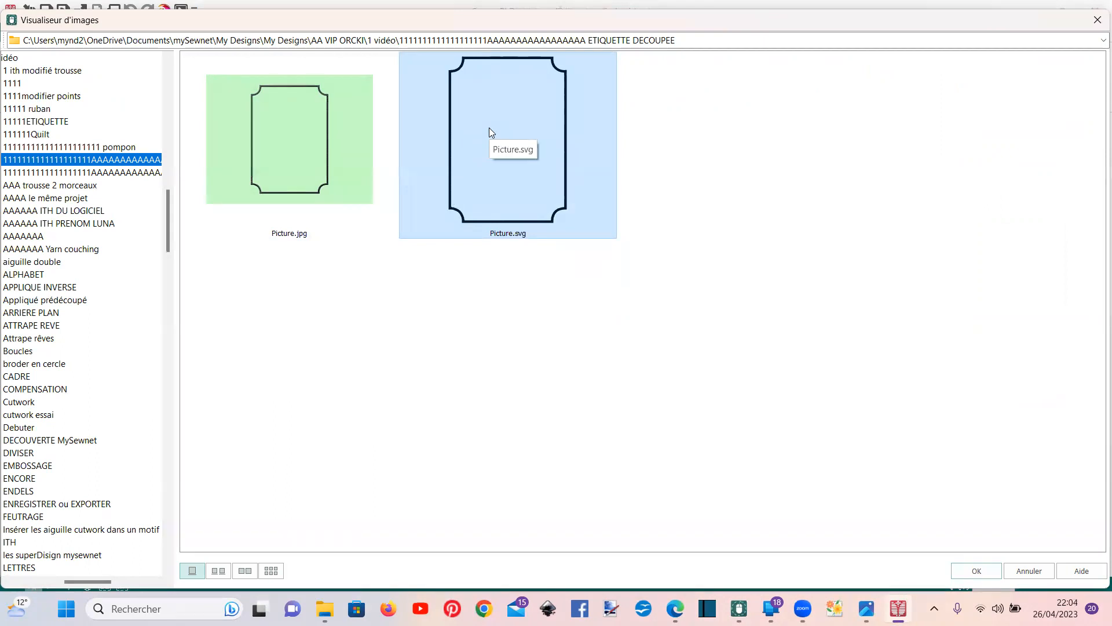
click(956, 569)
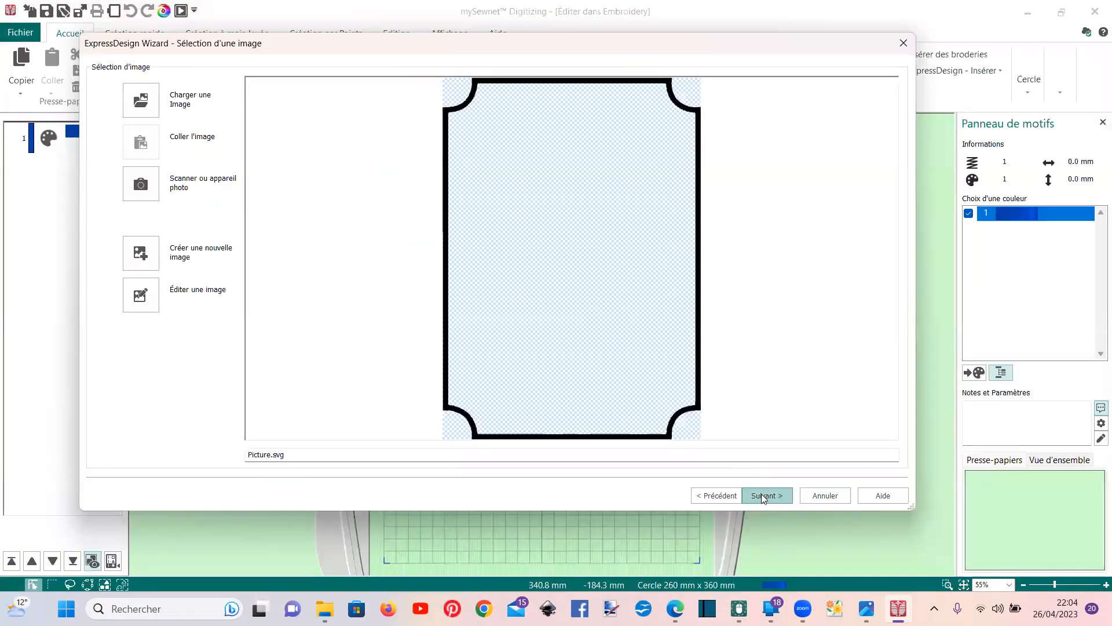
click(761, 495)
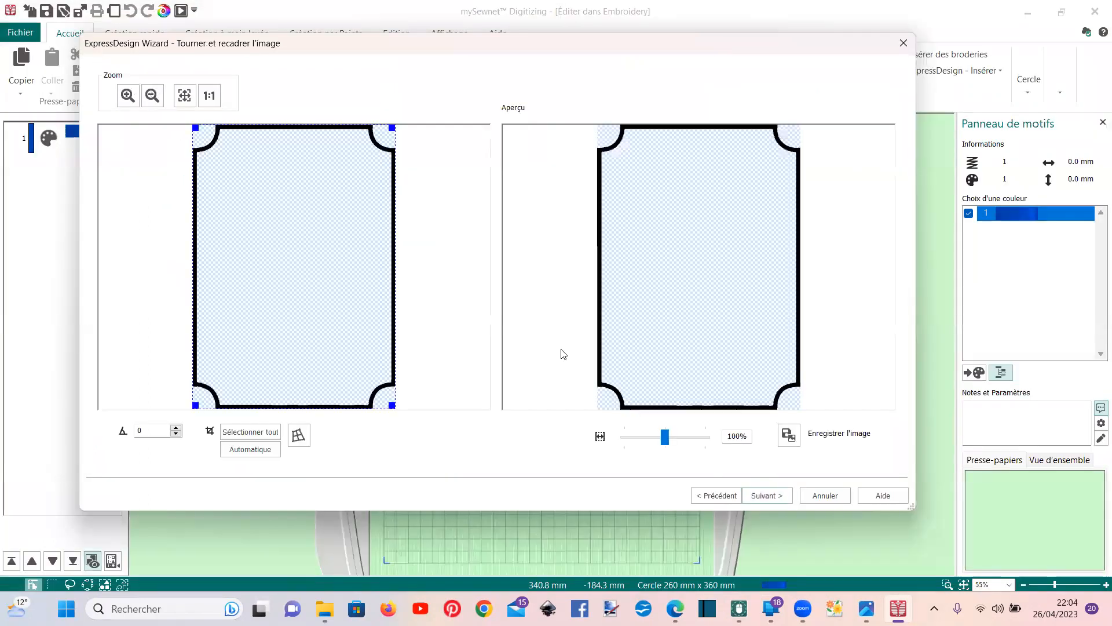
click(761, 495)
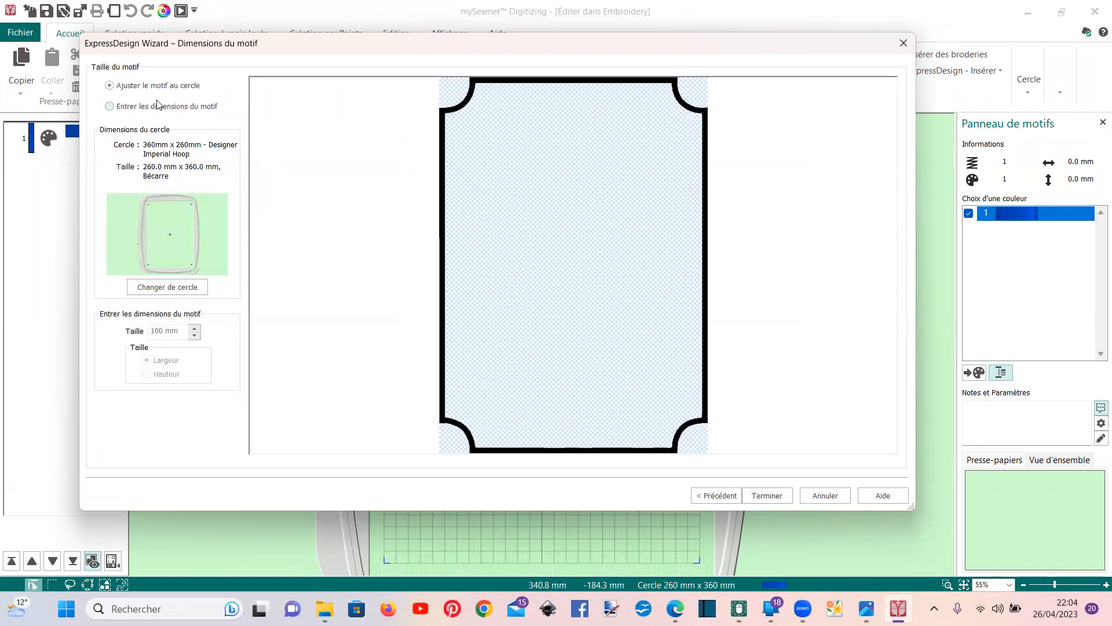
Change the hoop to the 240mm x 150mm - Large Metal Hoop in its natural orientation
click(191, 288)
click(487, 197)
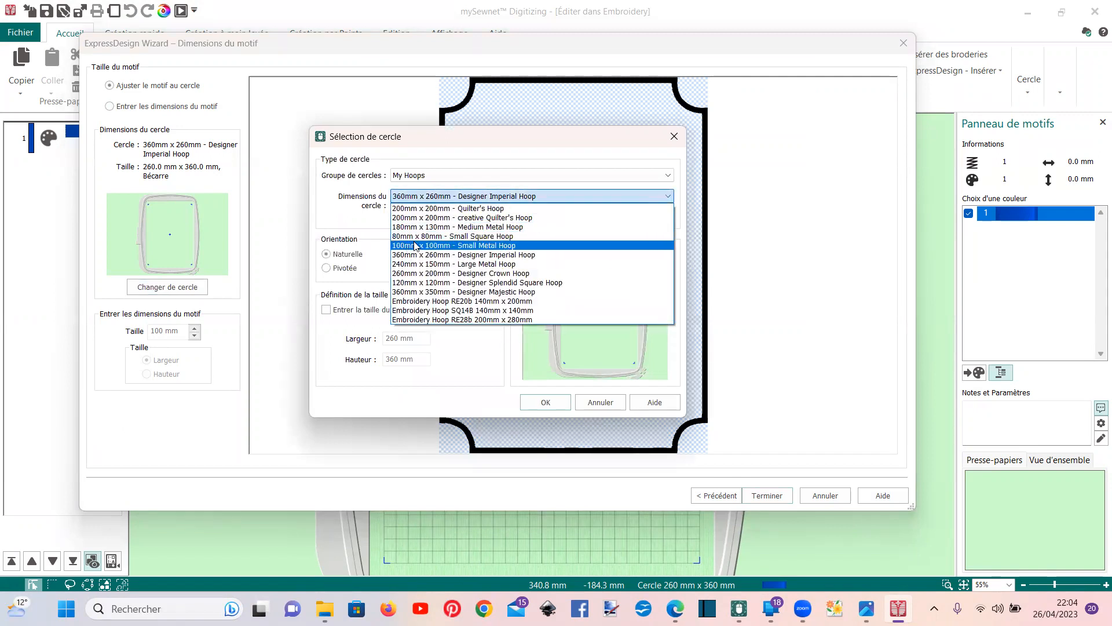
click(411, 265)
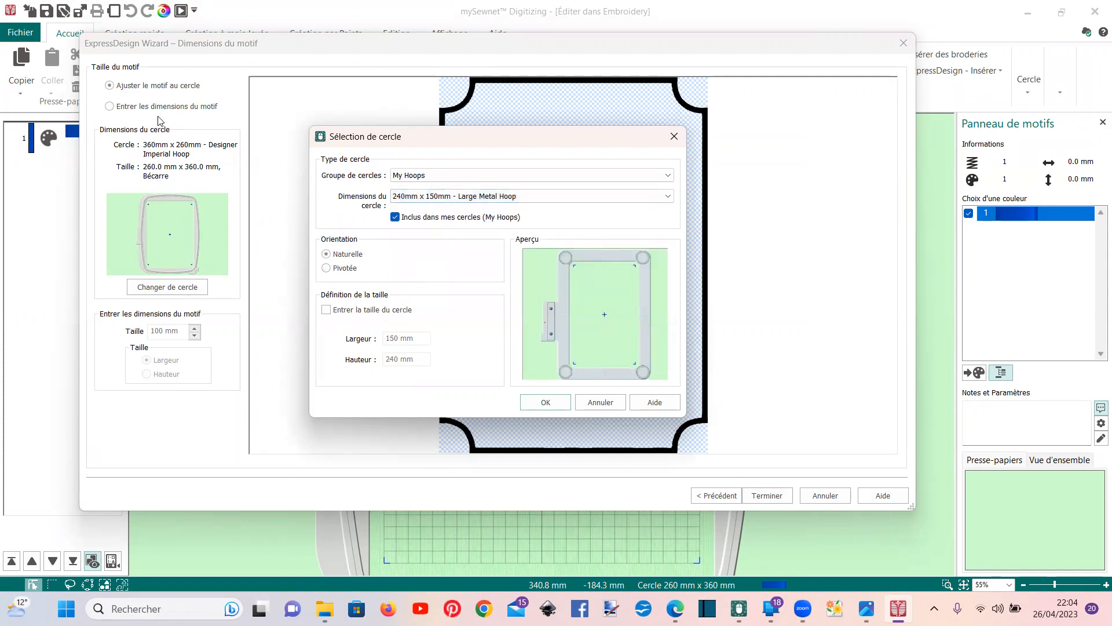
click(533, 401)
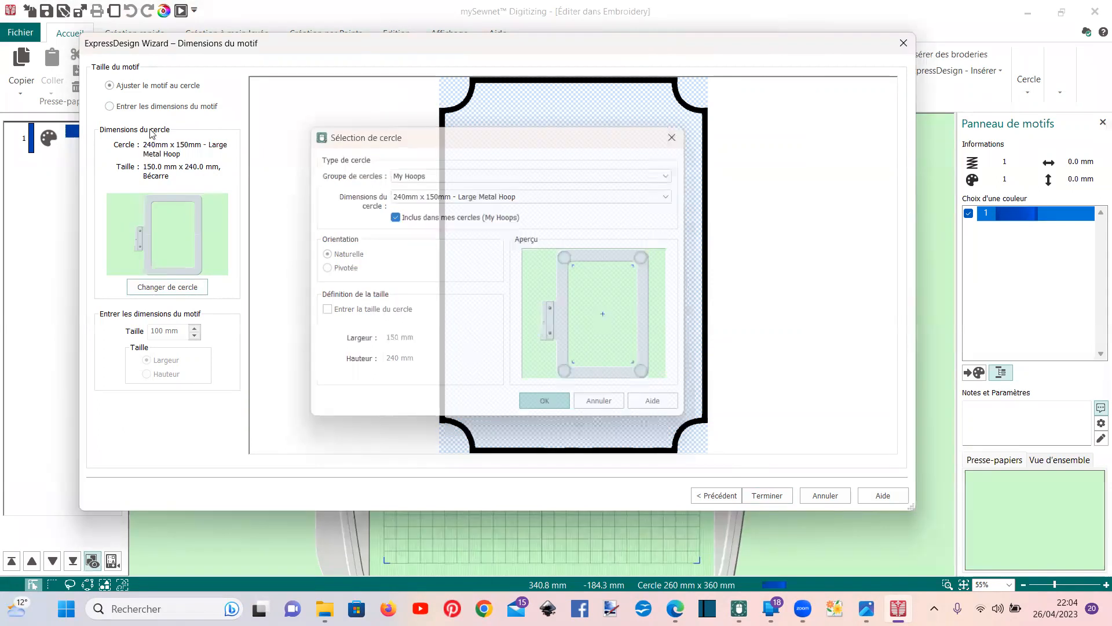
Enter a custom design width of about 140 mm instead of fitting to the hoop, and finish the wizard
click(153, 109)
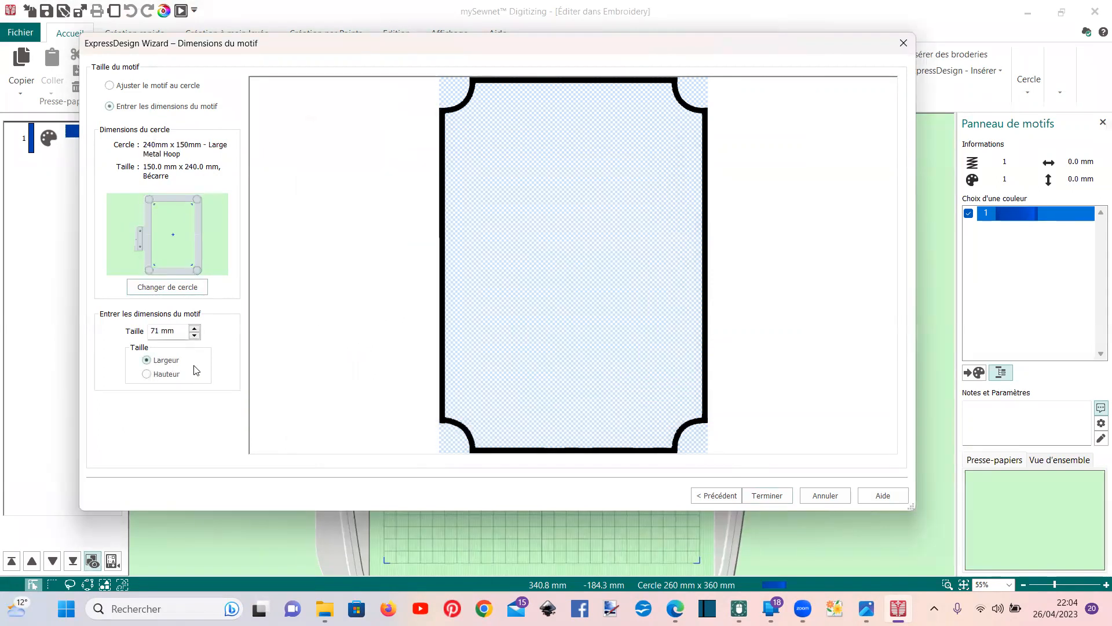
drag(156, 332, 143, 333)
text(2)
text(40)
click(753, 497)
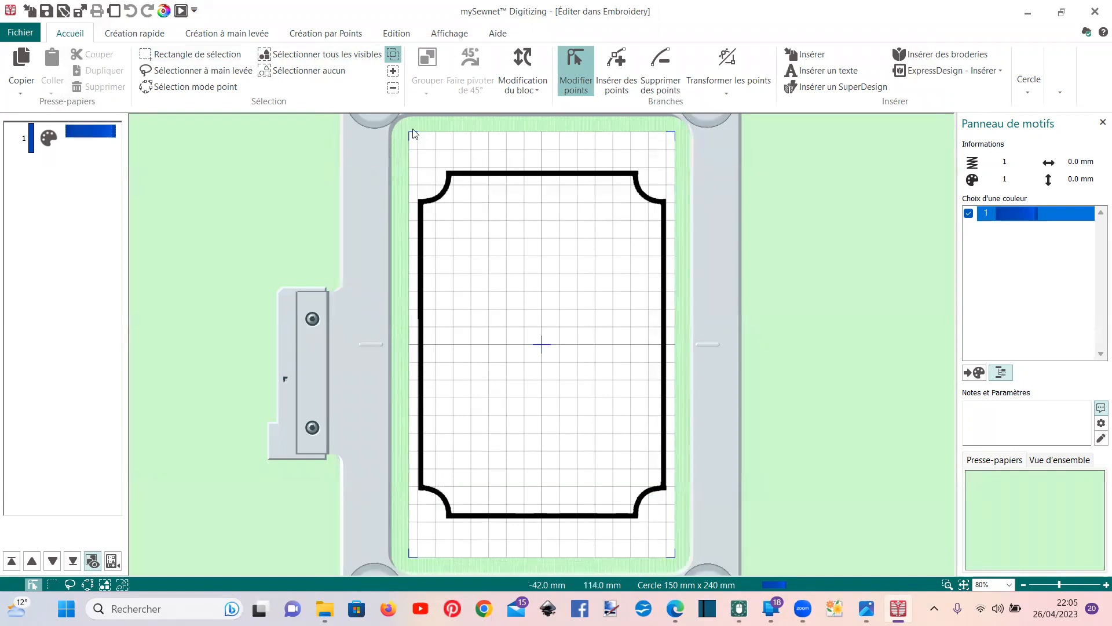
Close the Digitizing session and delete the stray second motif from the naperon project
click(149, 33)
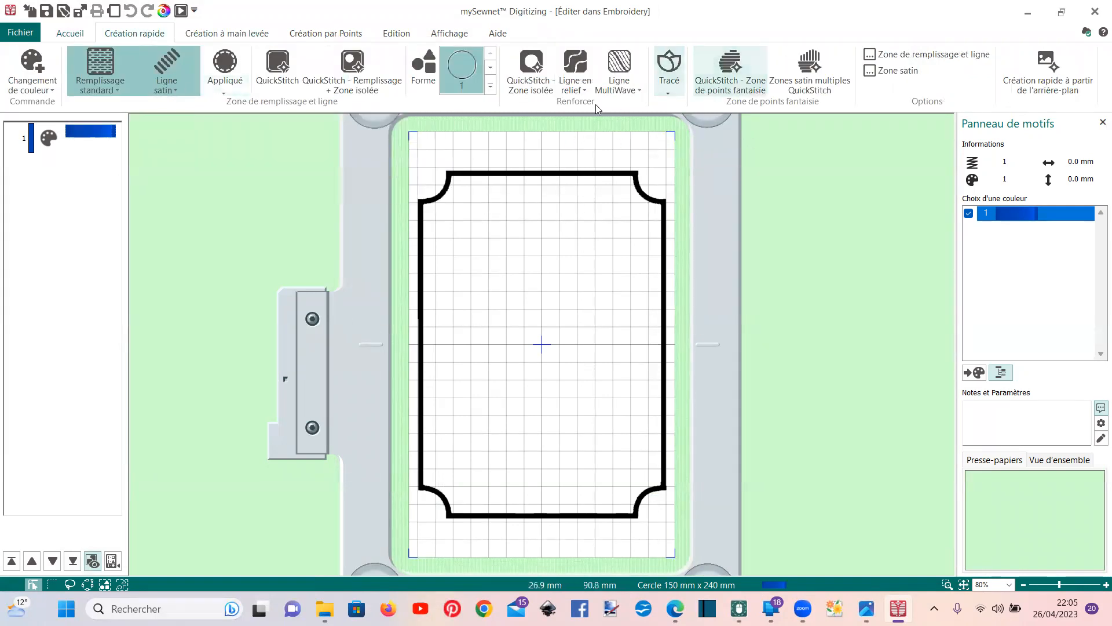
click(338, 33)
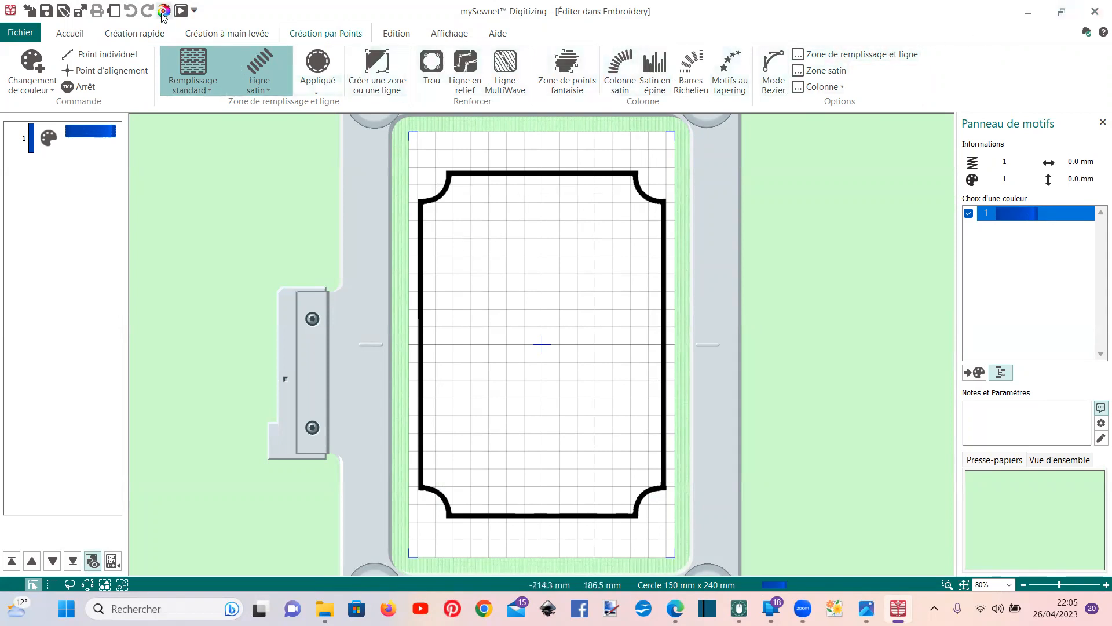
click(1095, 11)
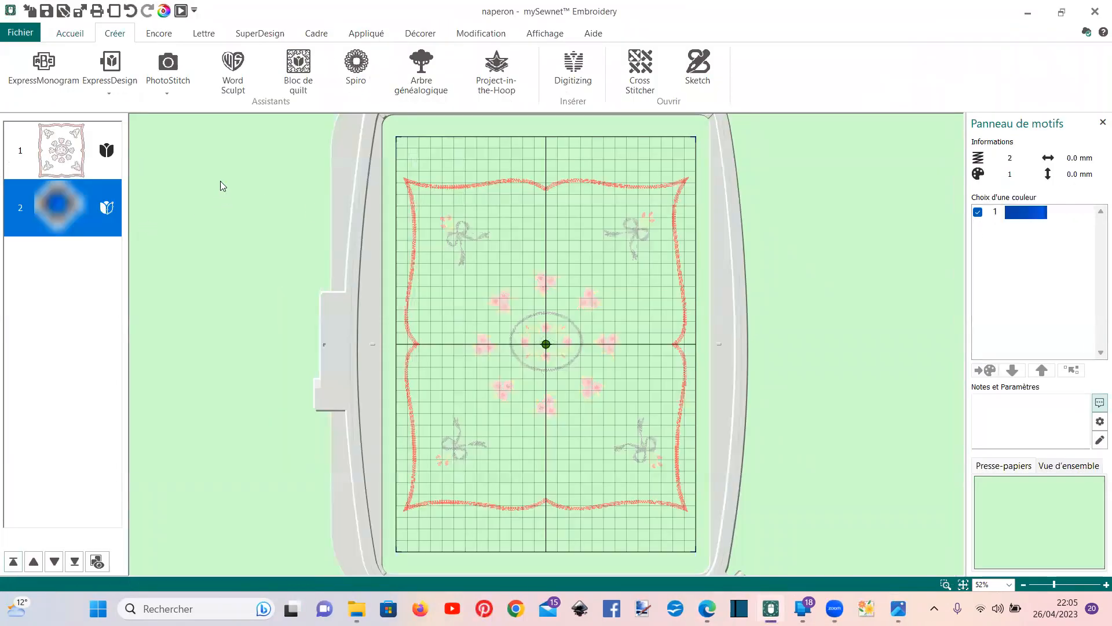
key(Delete)
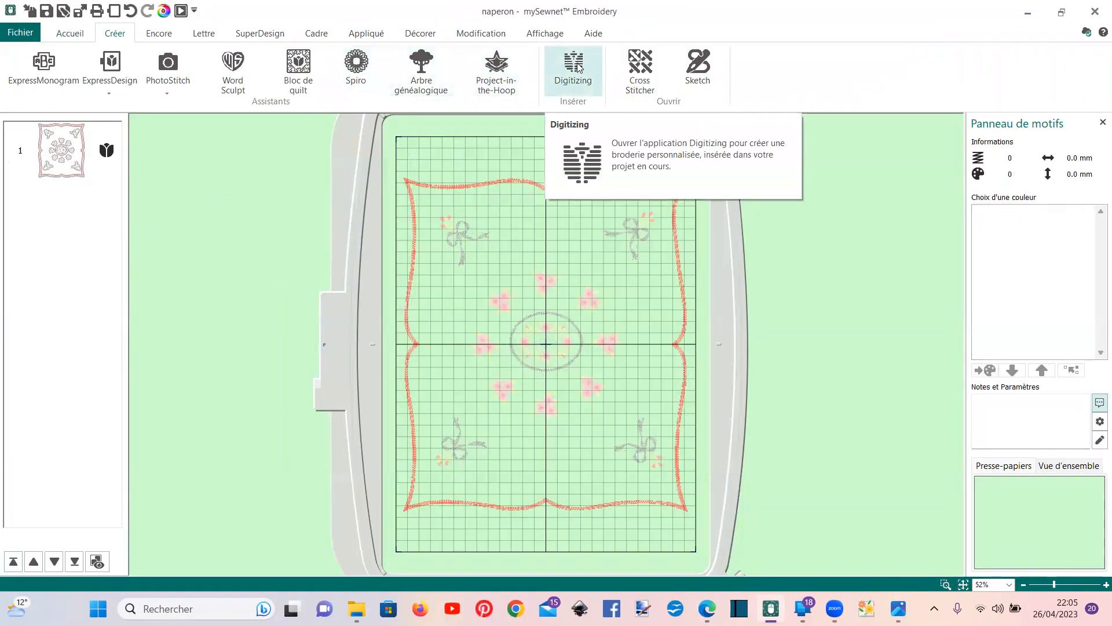
Open Digitizing again and choose to load or create a background picture in the ExpressDesign Wizard
click(578, 68)
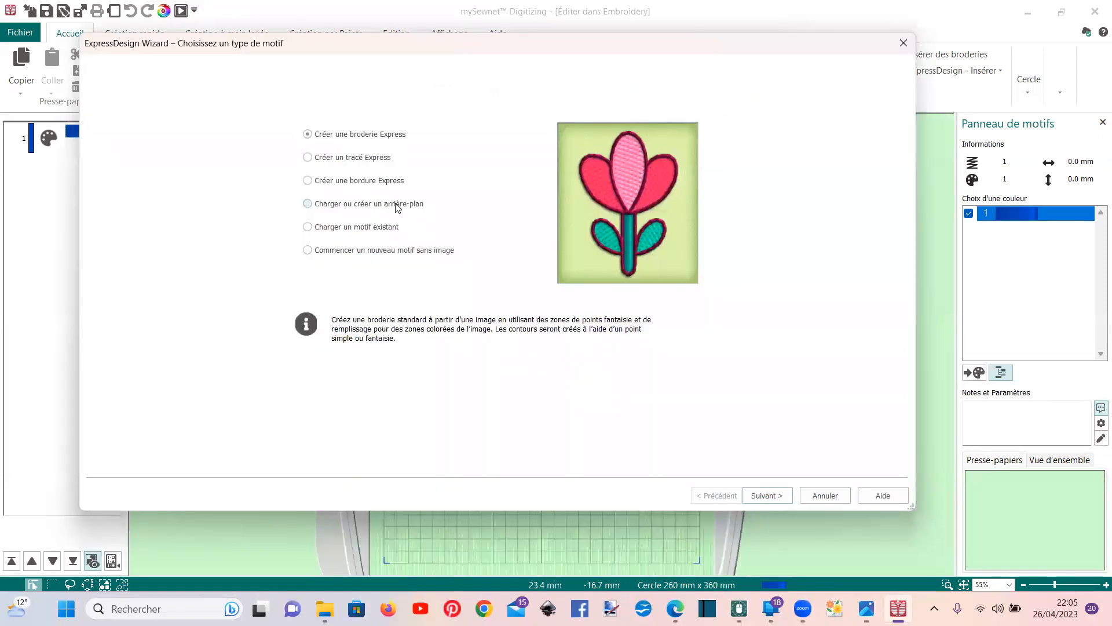
click(397, 206)
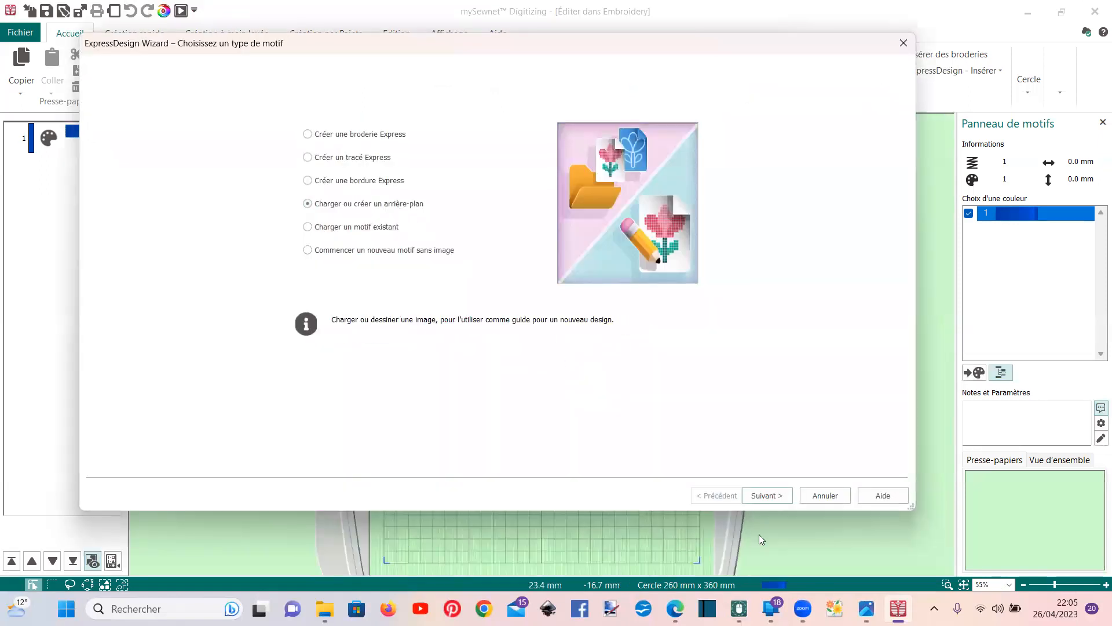
click(767, 495)
Load Picture.svg as the background image and proceed to the design dimensions without rotating or cropping it
click(140, 101)
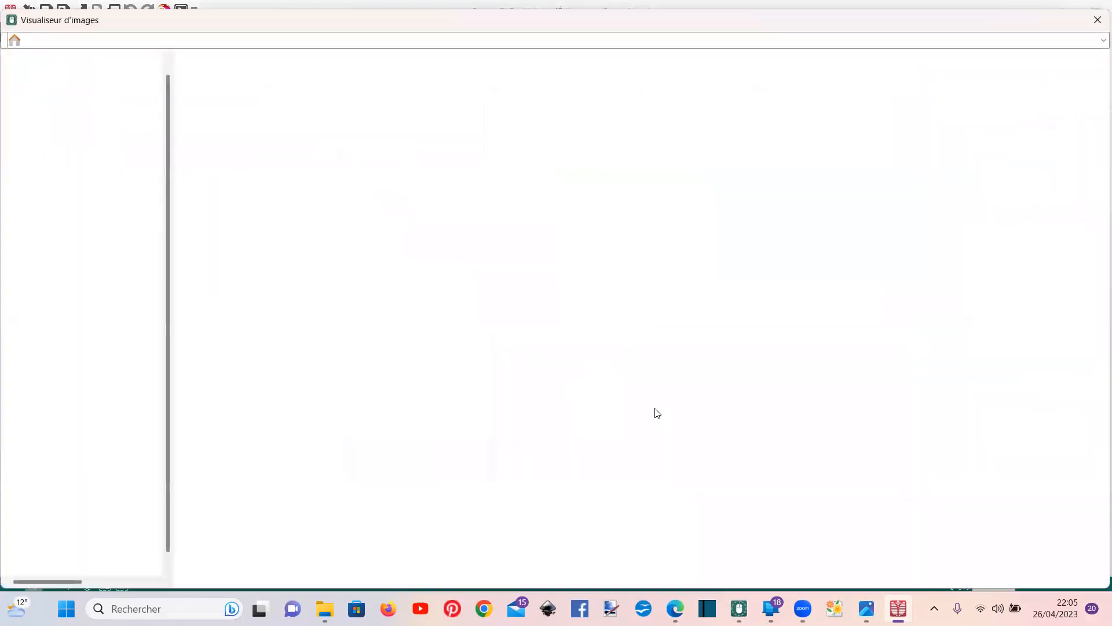
click(496, 160)
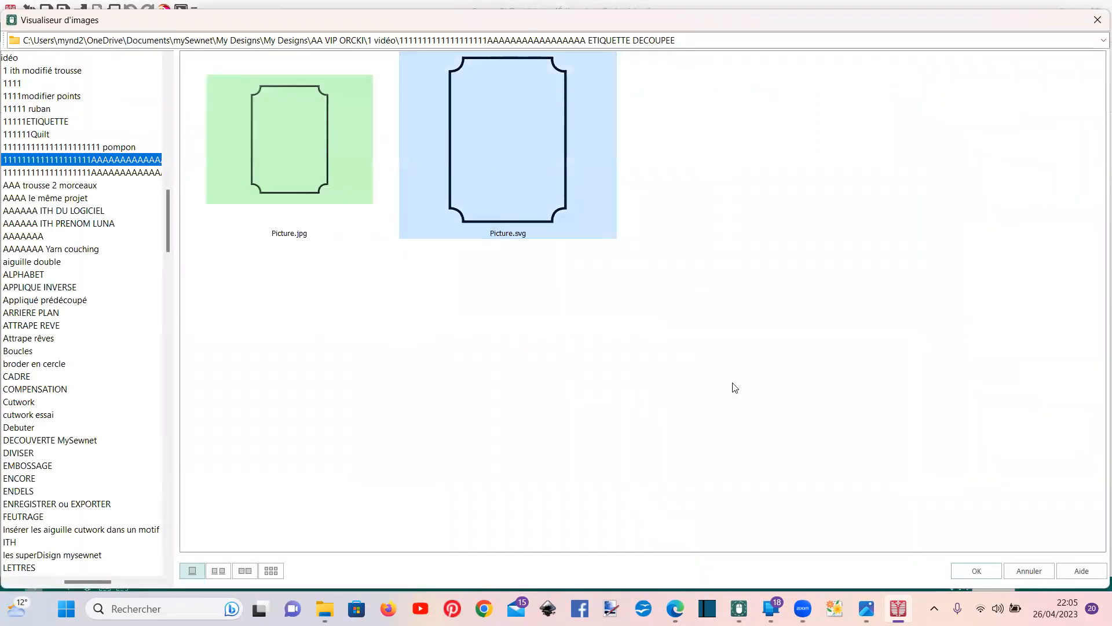
click(957, 569)
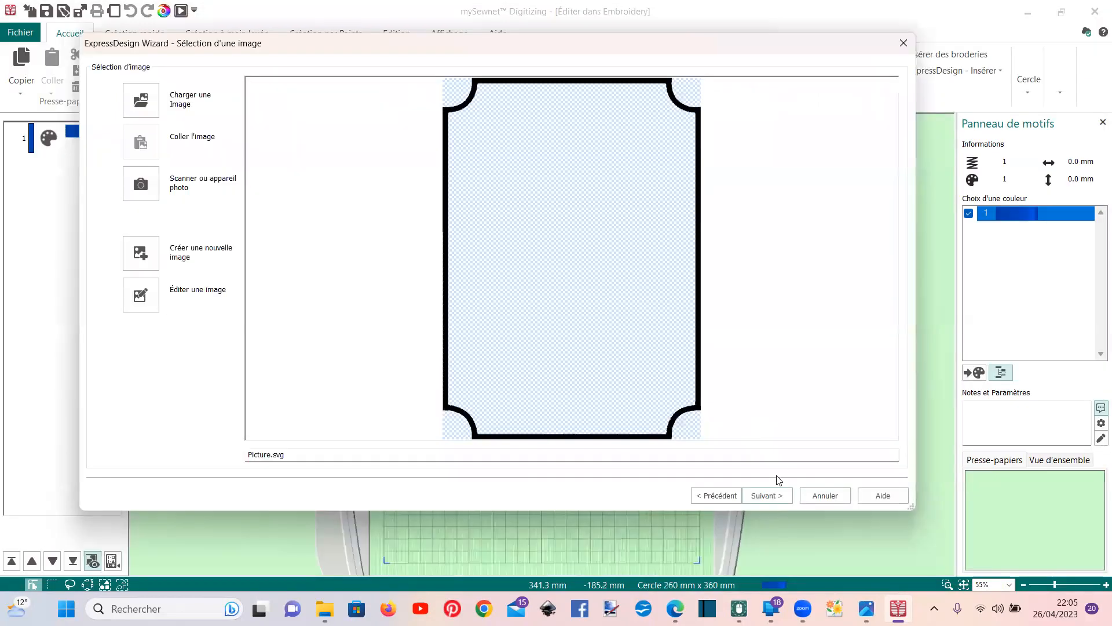
click(772, 496)
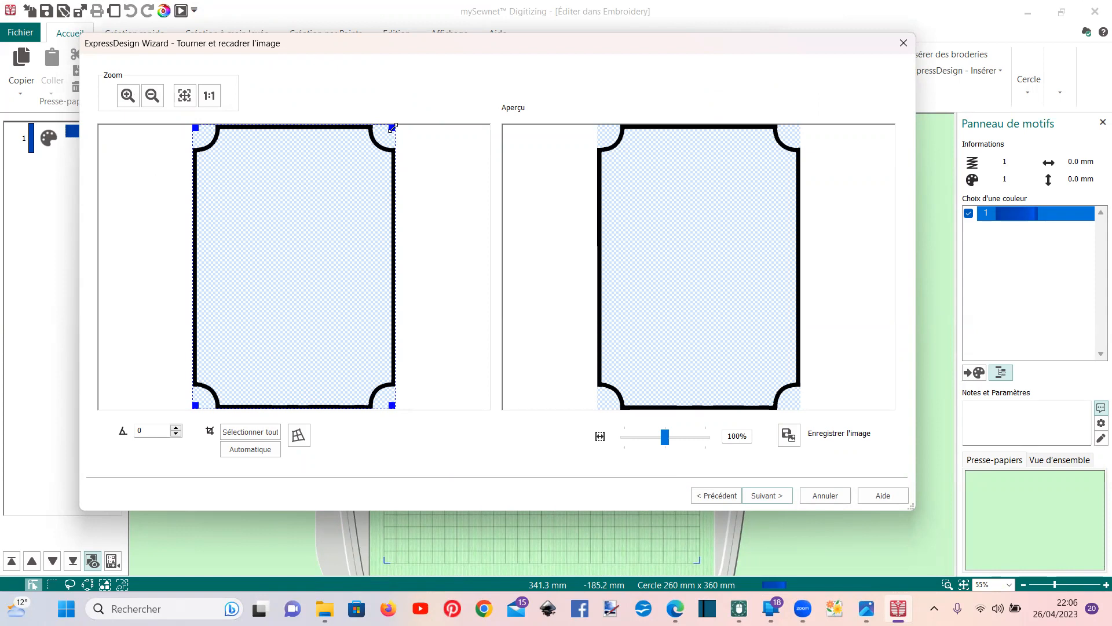
click(780, 497)
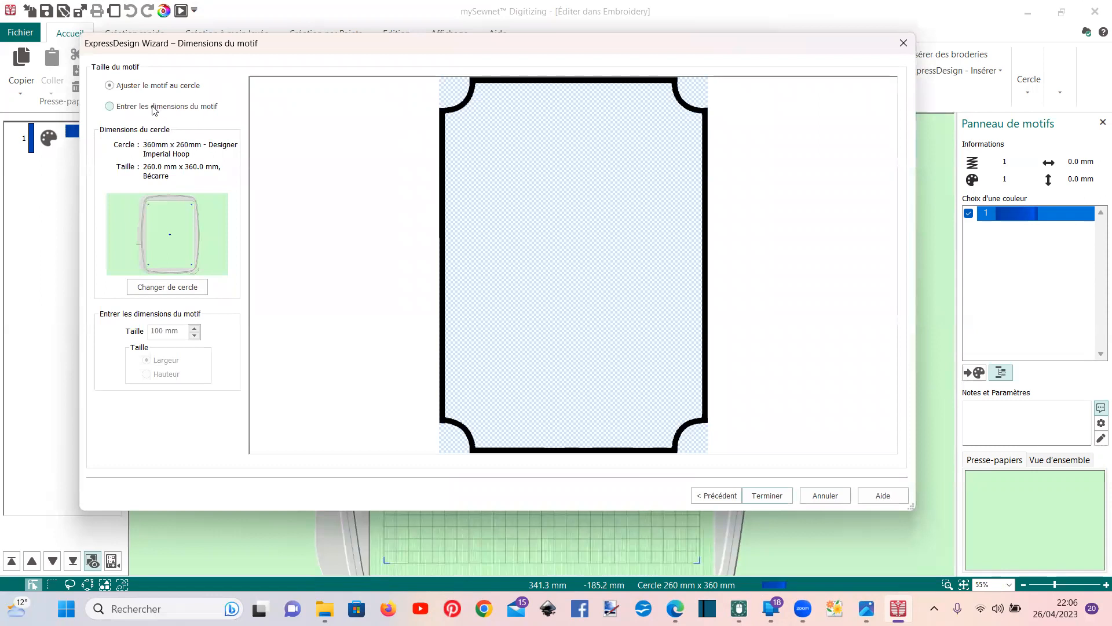
Select the 240mm x 150mm - Large Metal Hoop with natural orientation for the design
click(177, 288)
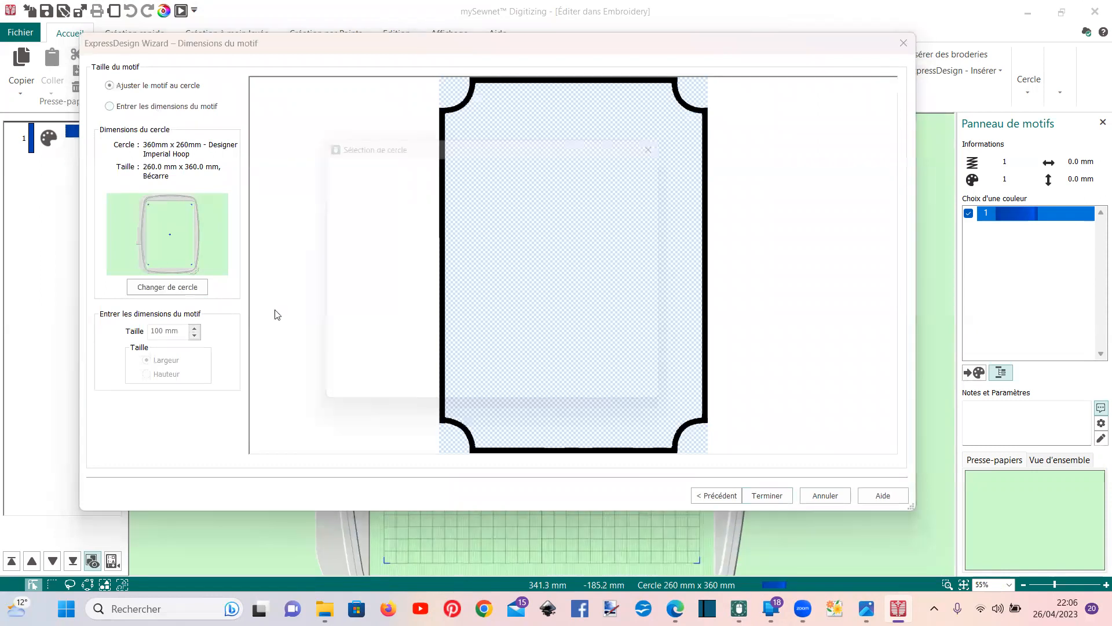
click(402, 202)
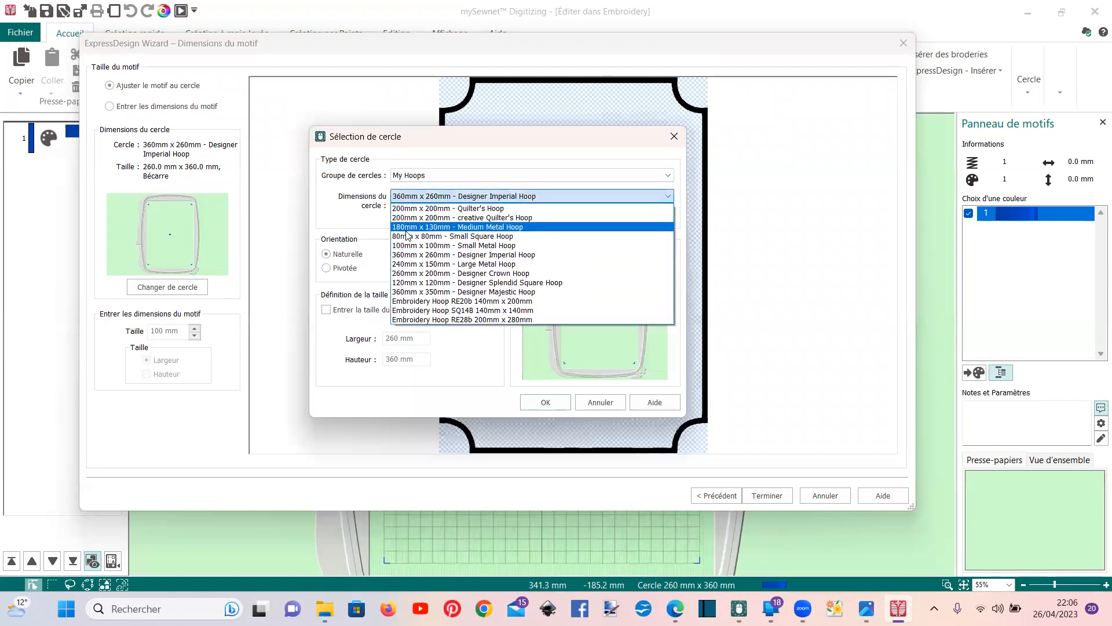
click(406, 266)
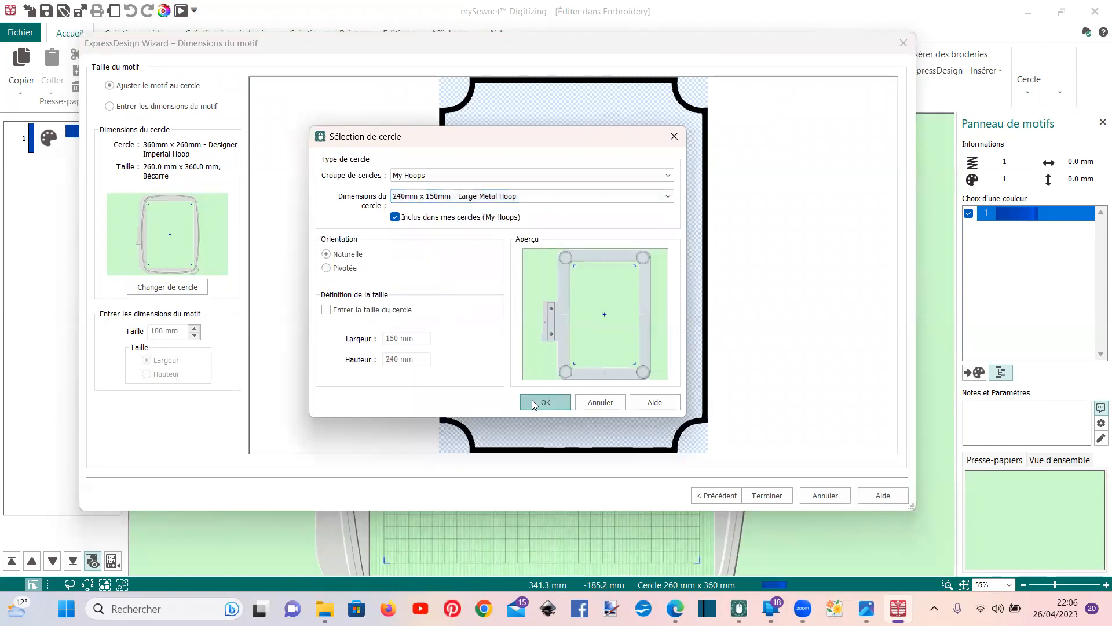
click(534, 402)
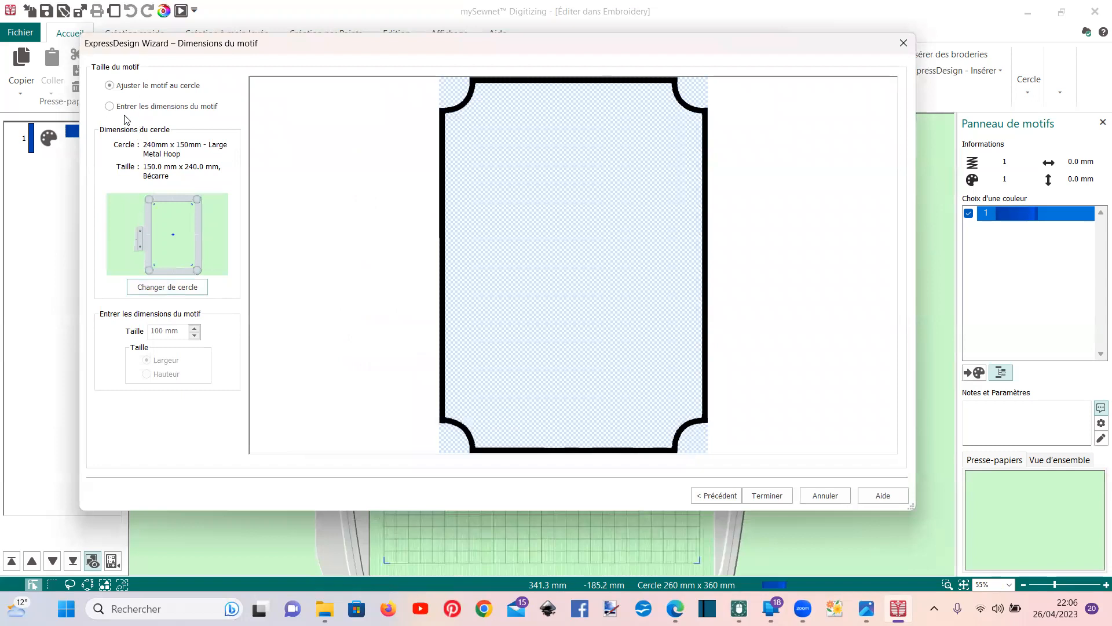
Switch to custom design dimensions with a width of about 140 mm, and complete the wizard
click(110, 106)
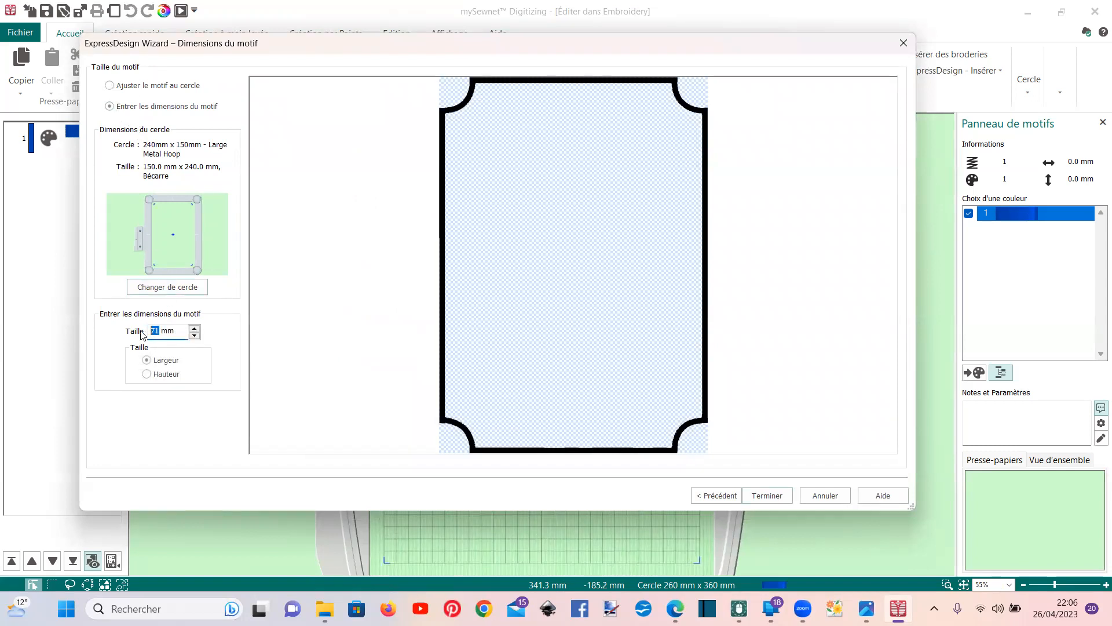
text(1)
click(766, 497)
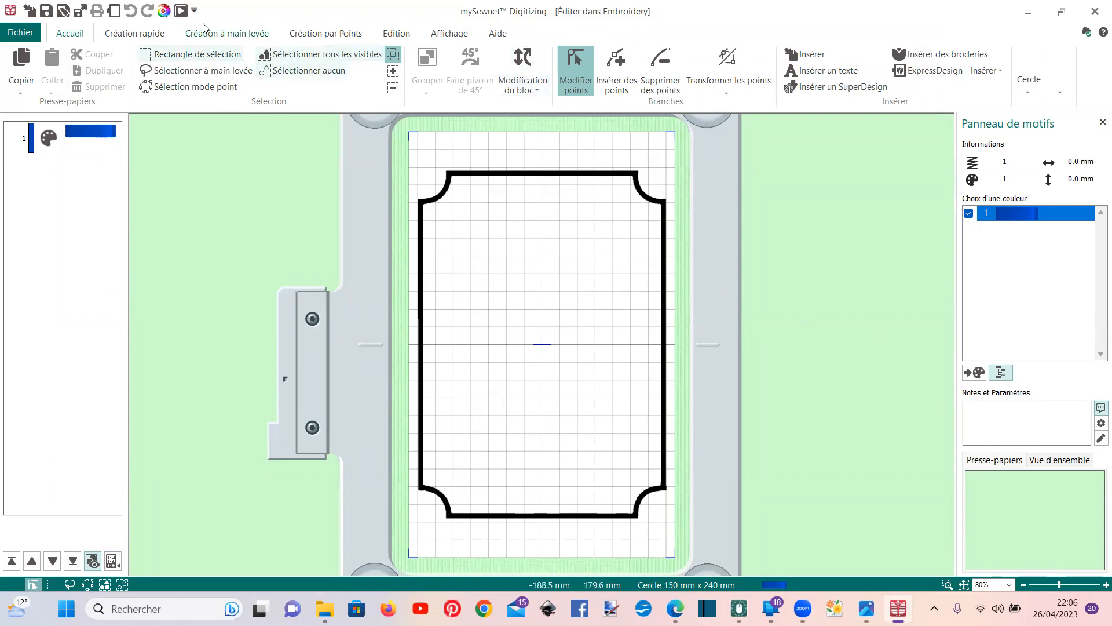
Create a QuickStitch satin line without fill around the black frame, with colour tolerance 10 and a low number of points
click(123, 36)
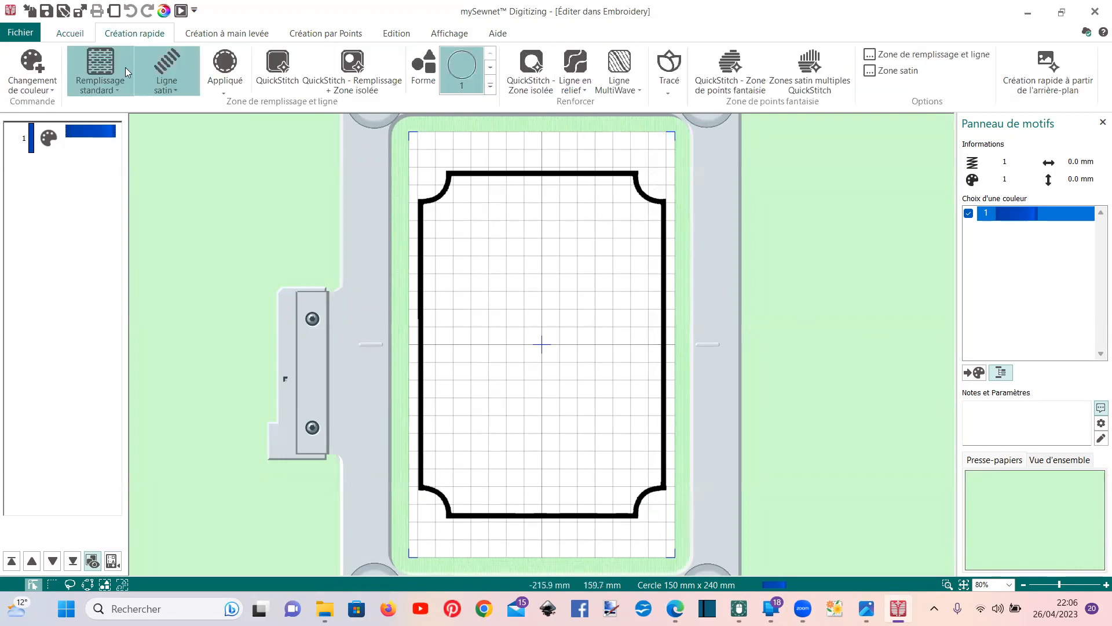
click(278, 65)
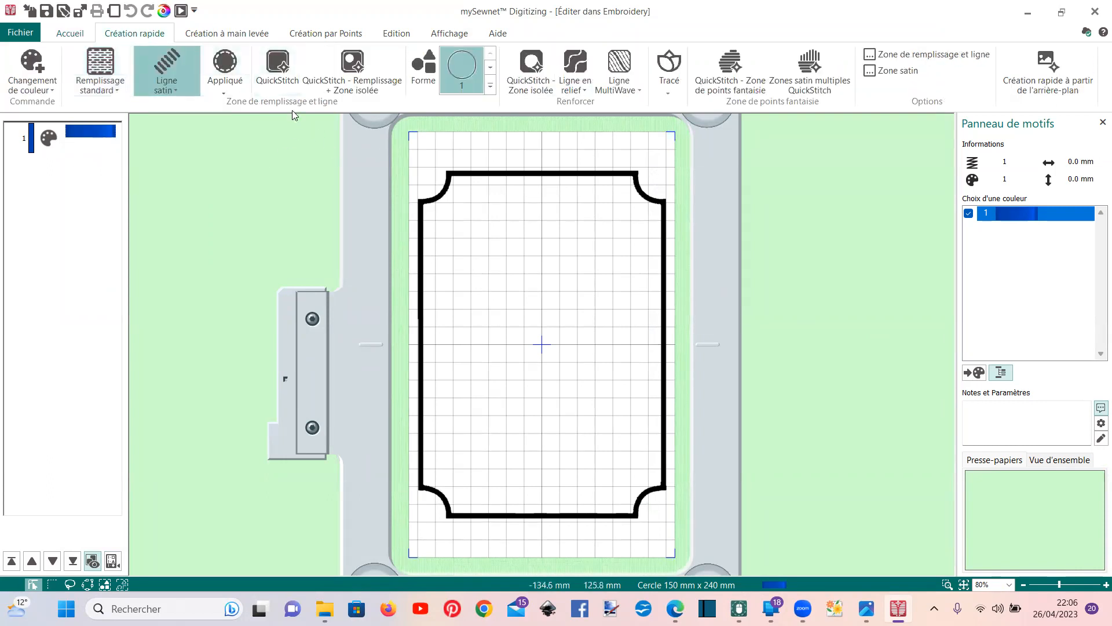
click(453, 175)
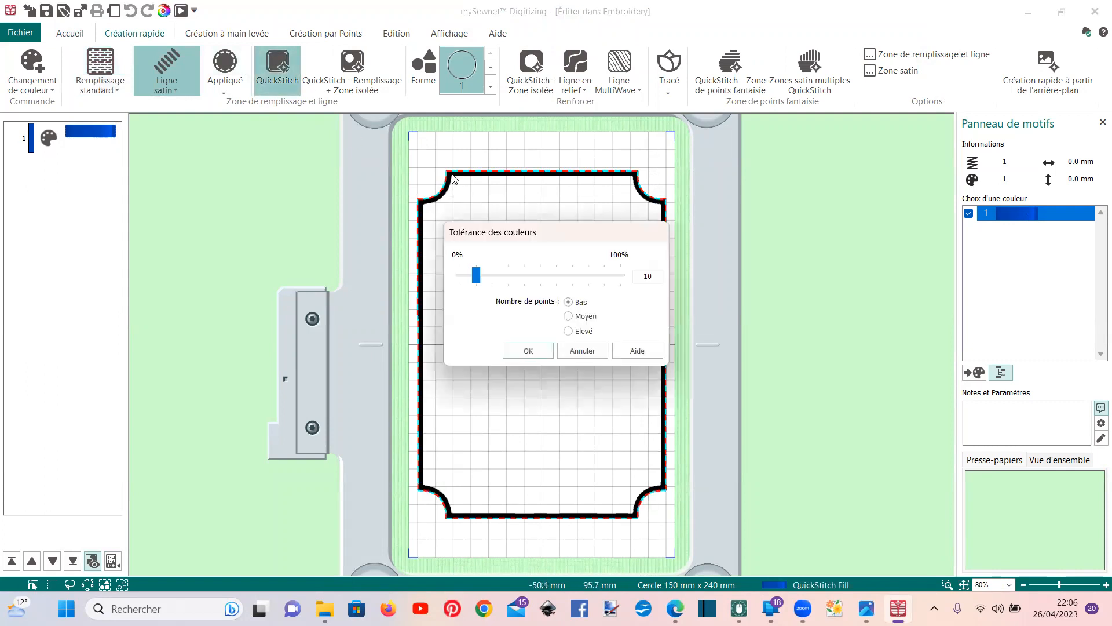
click(514, 349)
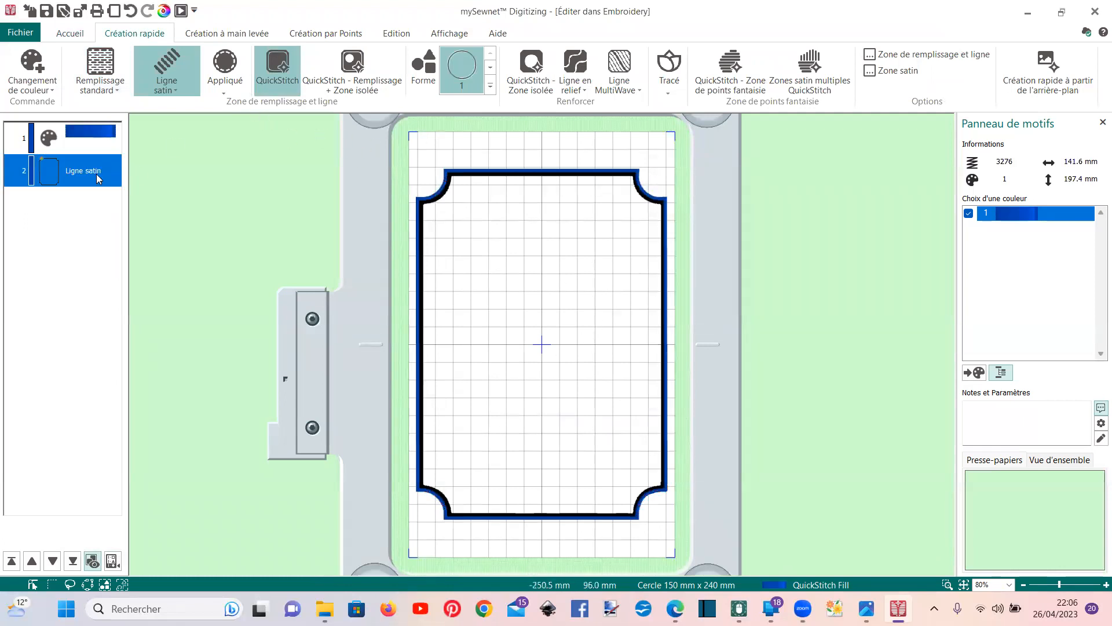
Set the frame's satin line width to 5.0 mm, and delete the satin line object
right_click(97, 177)
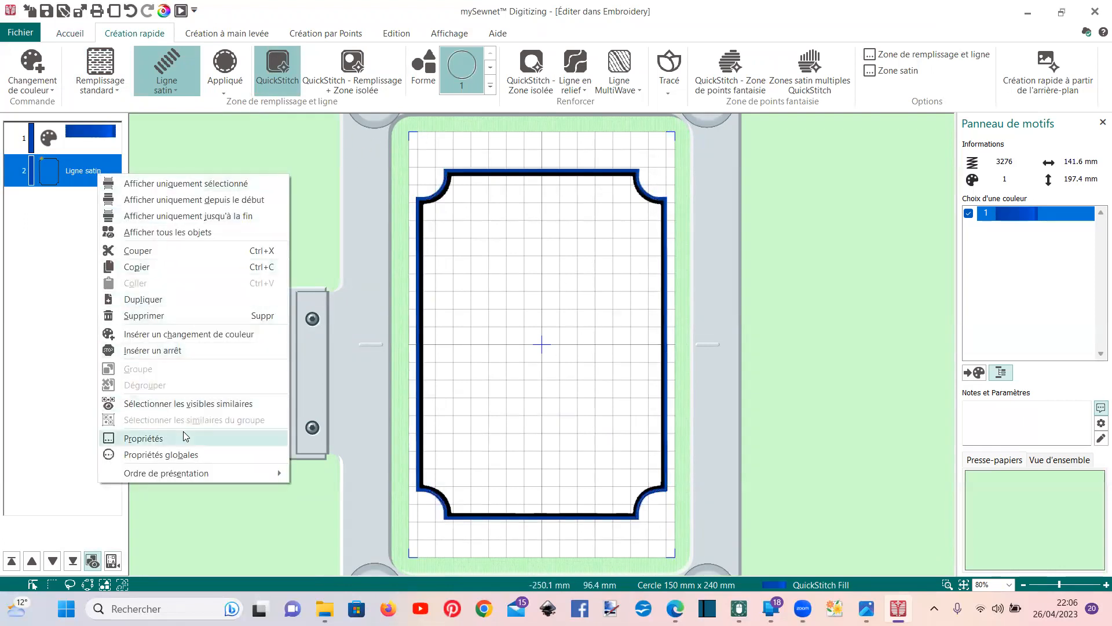
click(144, 438)
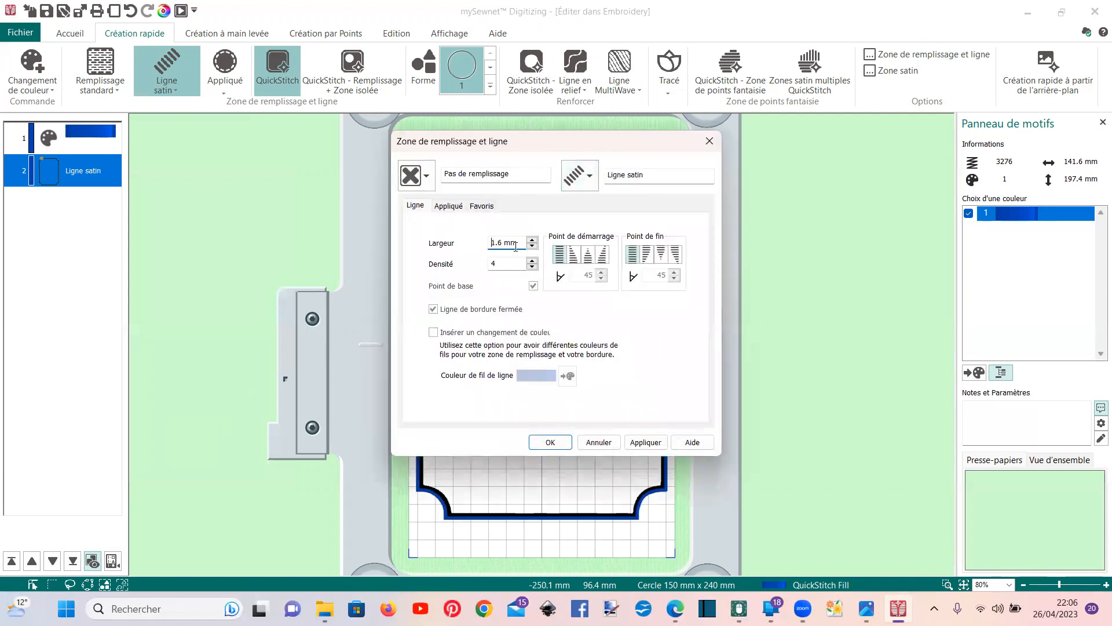
text(5.0)
key(Return)
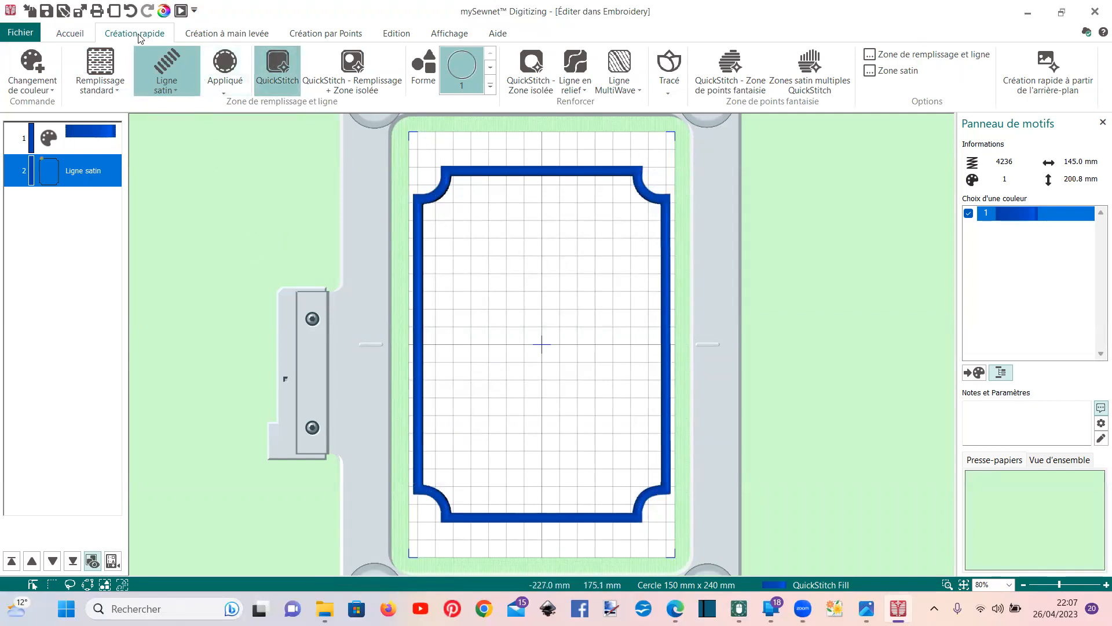
key(Delete)
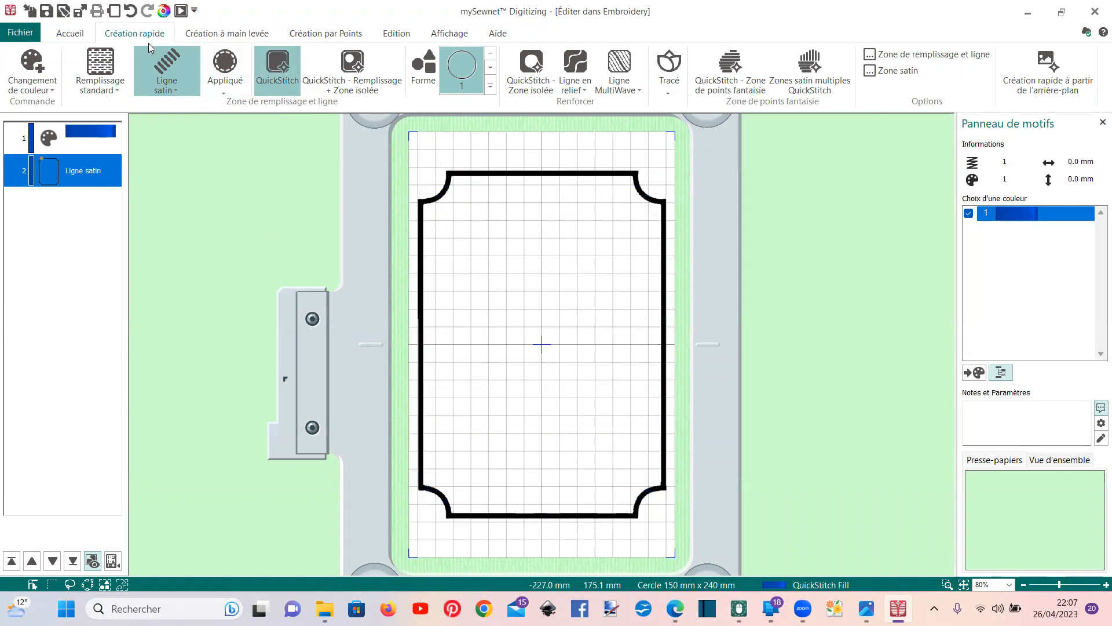
Trace a satin column with point pairs along the black frame's upper edge, from the left corner, about 42 mm long
click(300, 38)
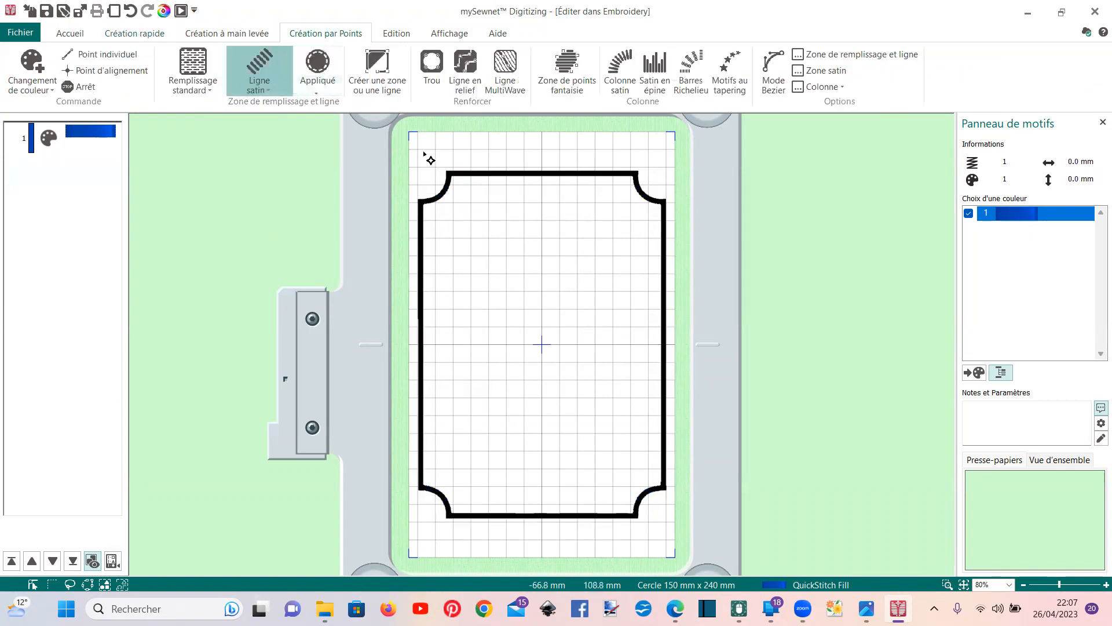
click(620, 66)
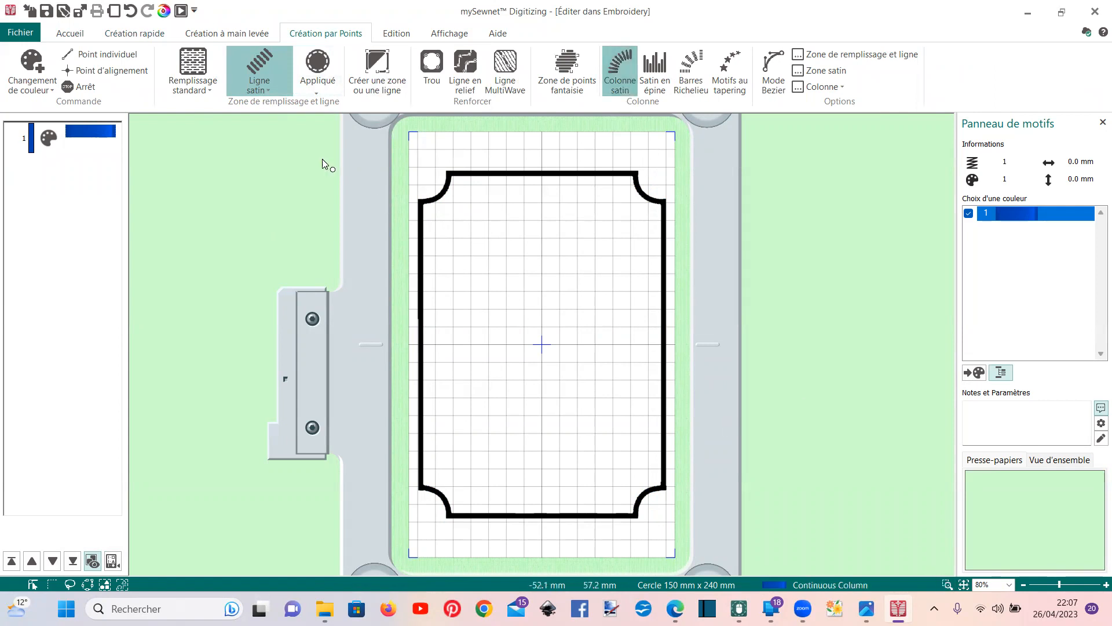
click(380, 66)
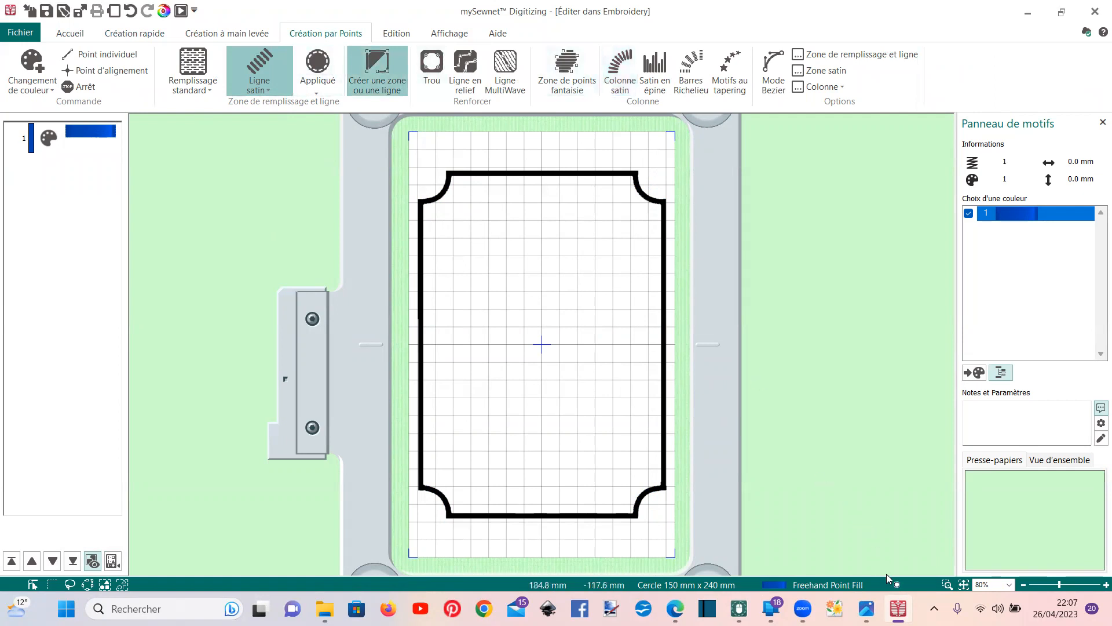
click(947, 584)
drag(444, 146, 691, 225)
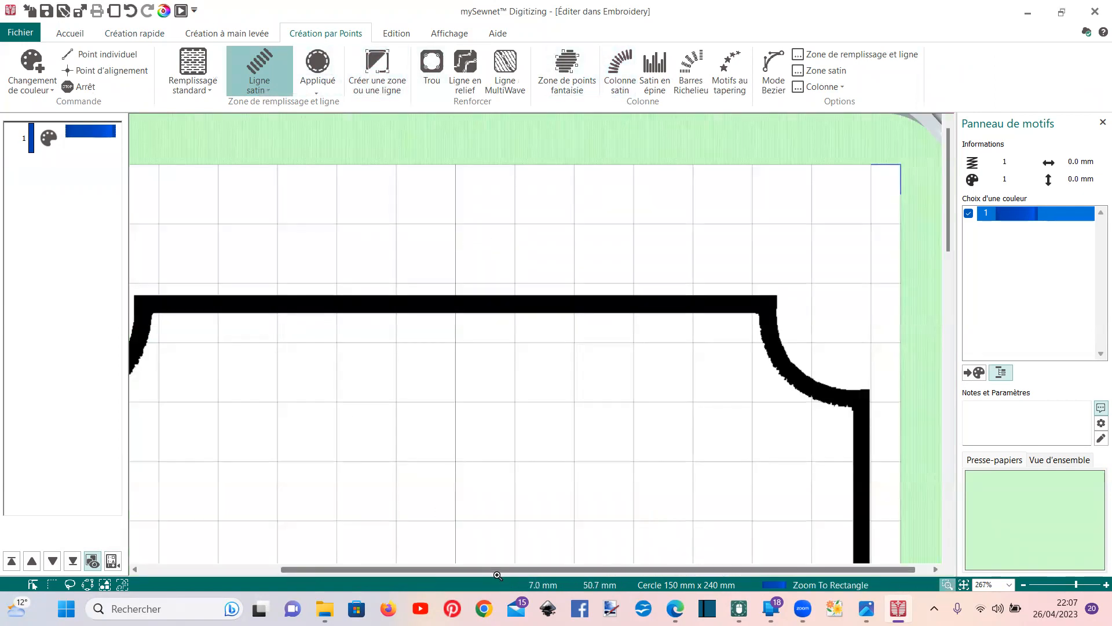
drag(494, 571, 395, 571)
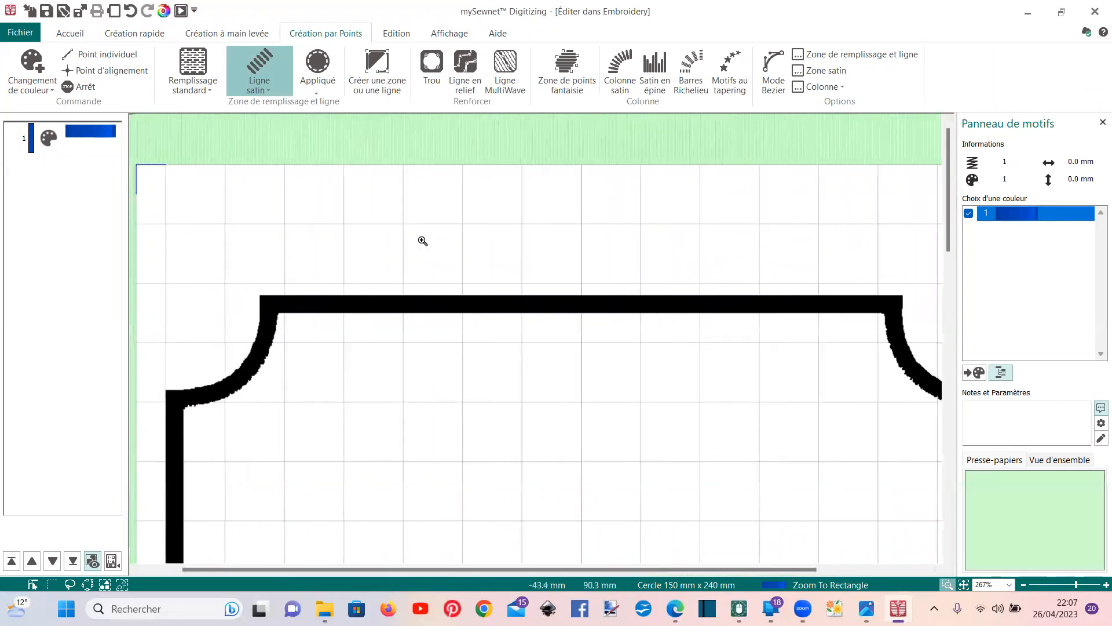
click(620, 92)
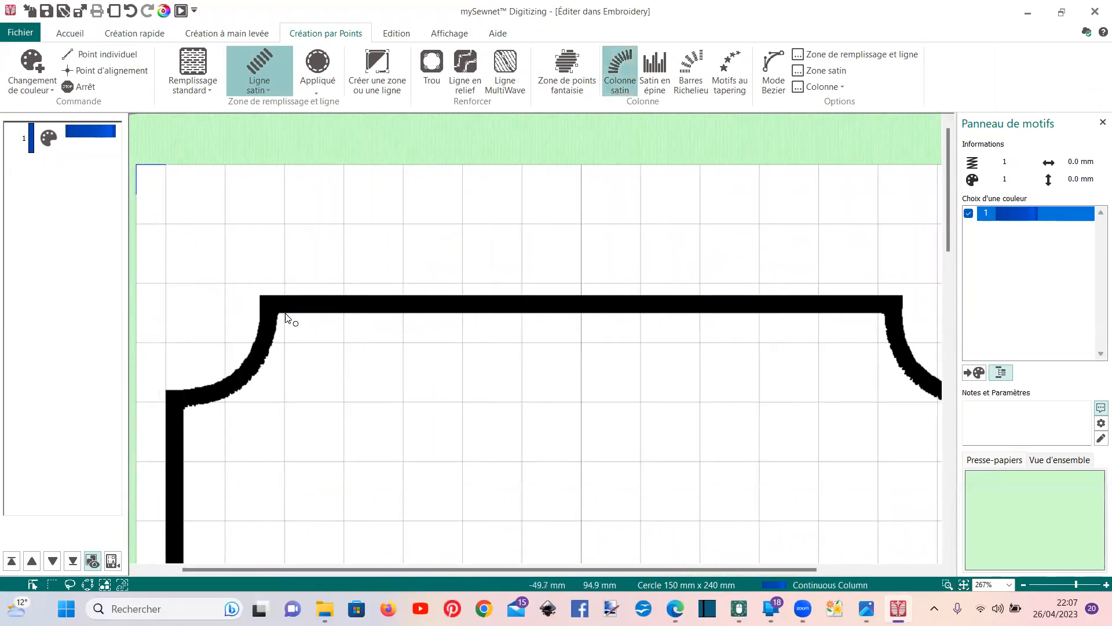
click(280, 312)
click(306, 294)
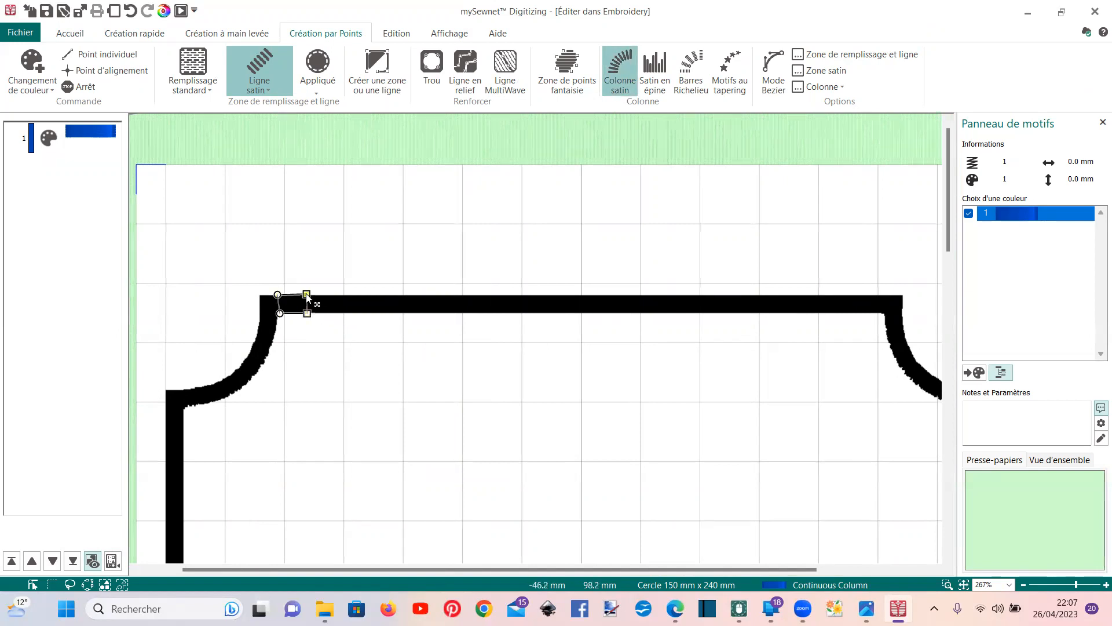
click(341, 311)
click(340, 294)
click(360, 311)
click(361, 295)
click(389, 313)
click(388, 295)
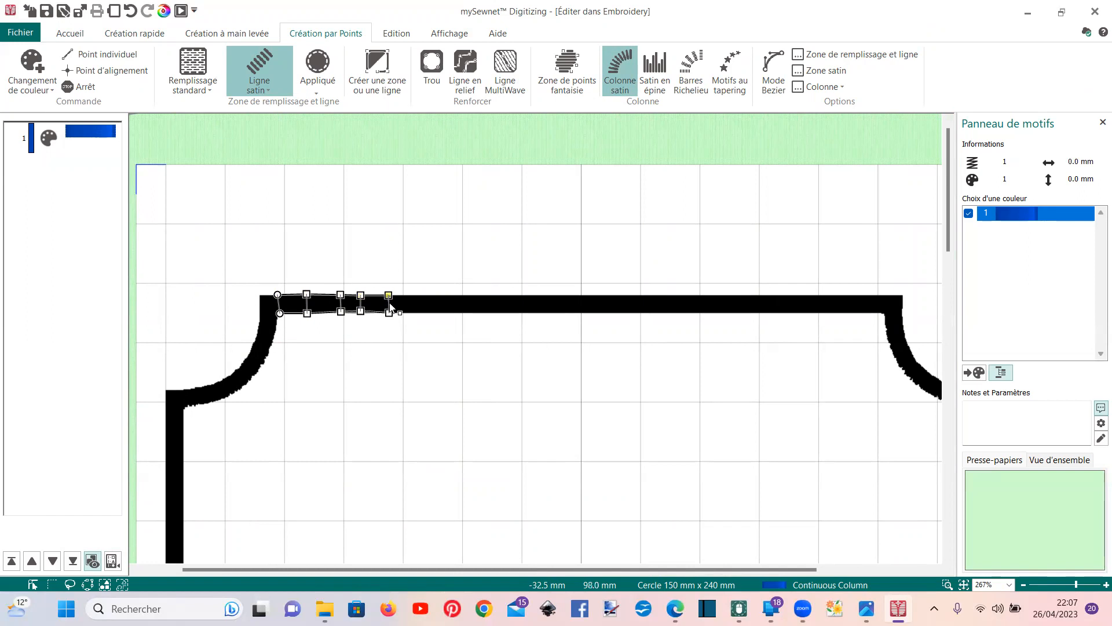
click(405, 313)
click(405, 294)
click(424, 312)
click(425, 295)
click(470, 313)
click(466, 295)
click(522, 312)
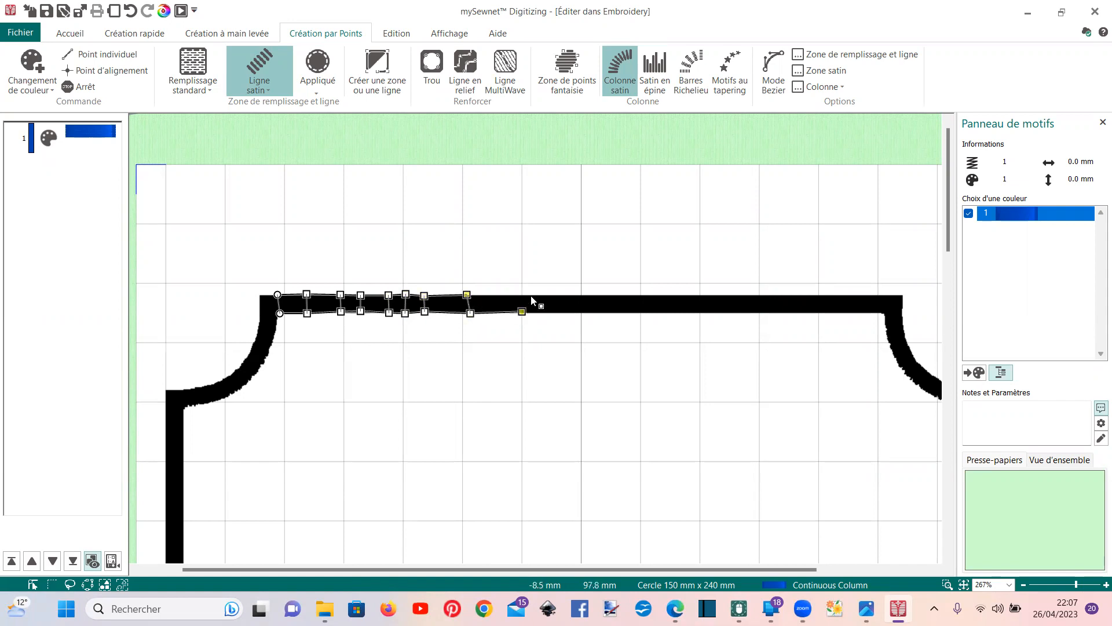
click(525, 295)
drag(466, 296, 470, 297)
key(Return)
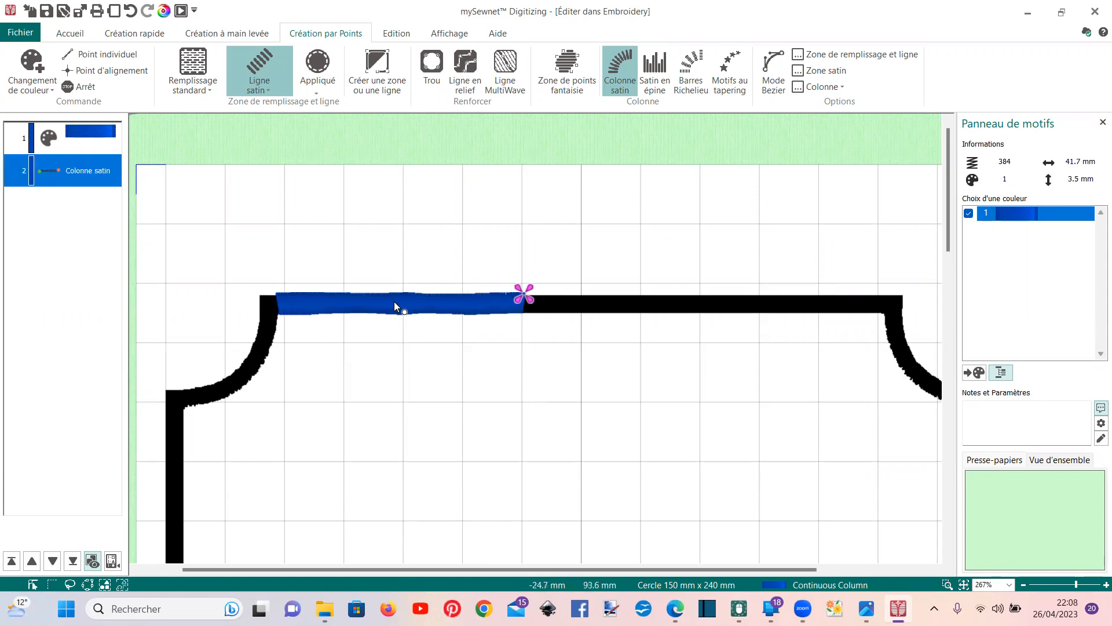
Reposition the uneven edge points of the satin column to even out its upper and lower sides
click(947, 585)
drag(272, 239, 506, 347)
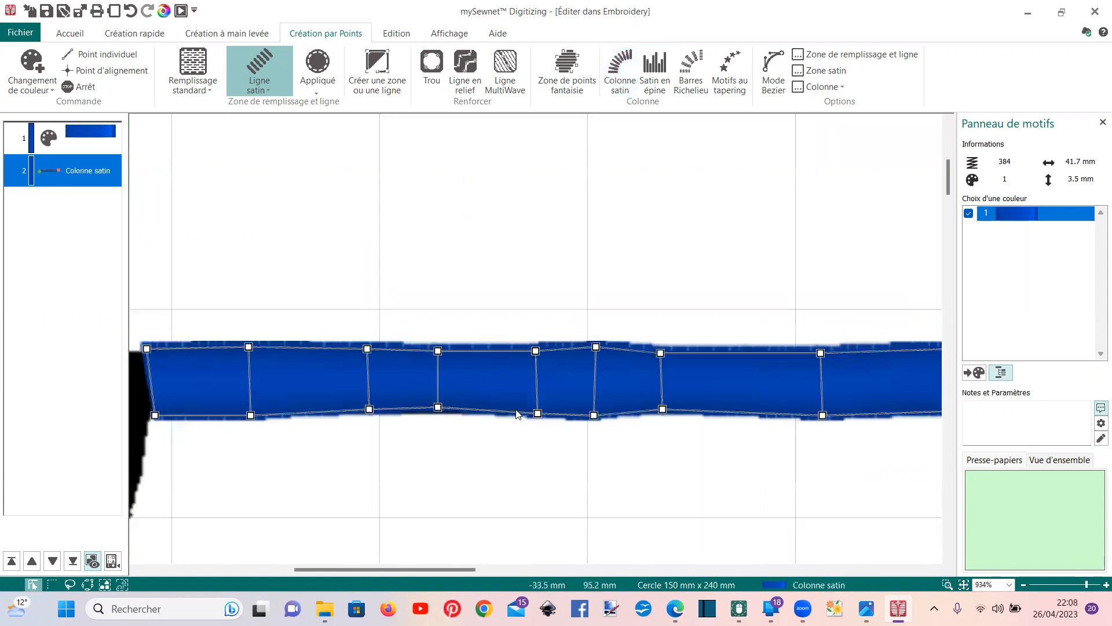
drag(367, 409, 367, 413)
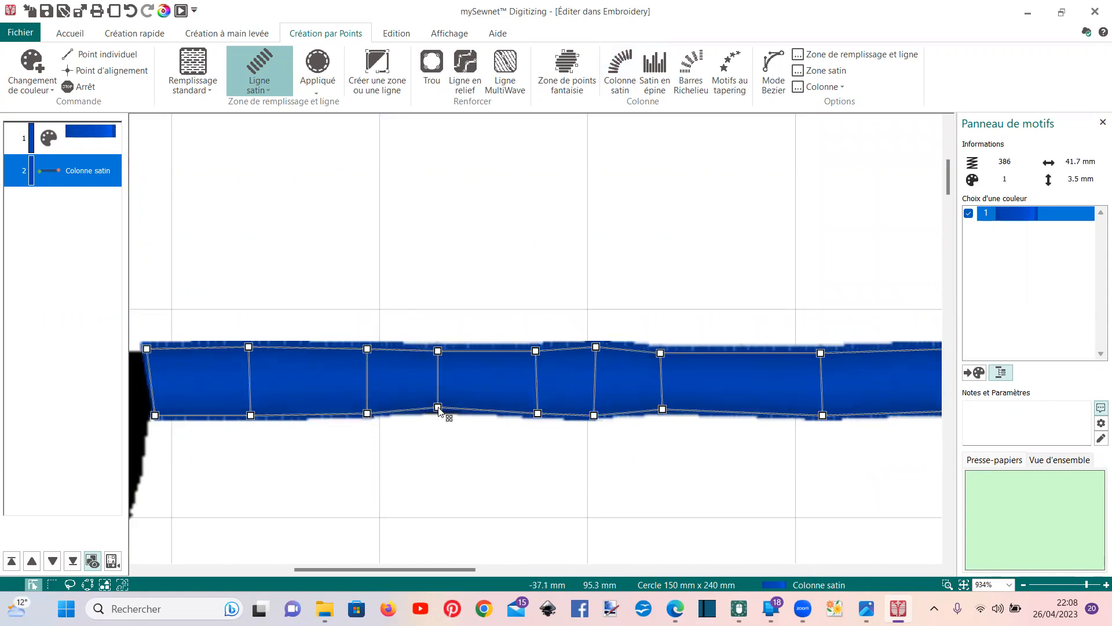
drag(438, 408, 438, 412)
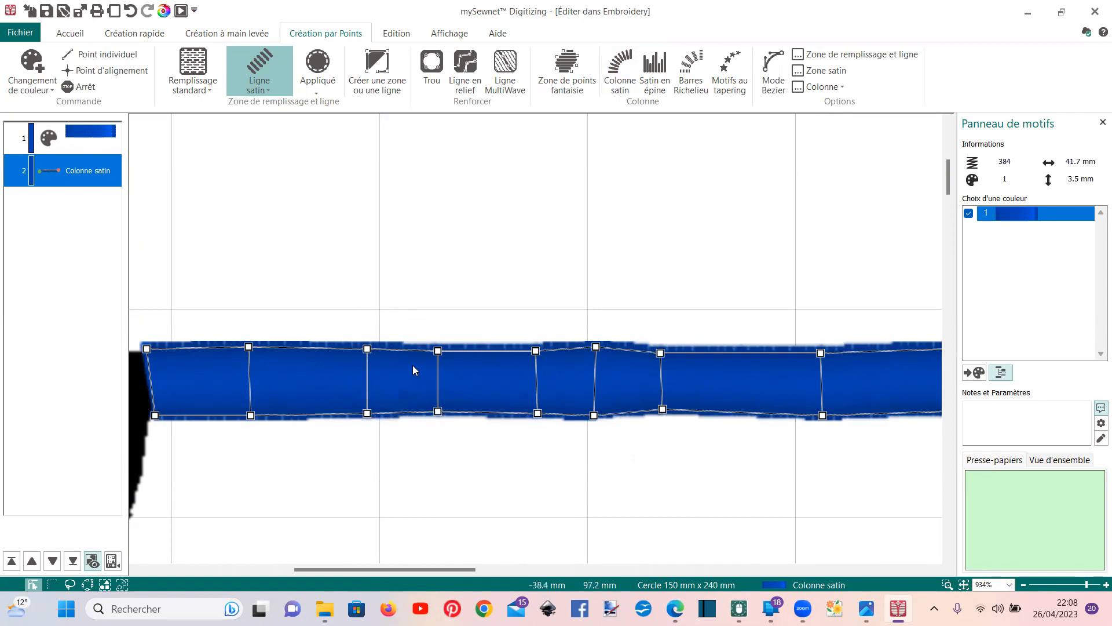
drag(368, 349, 365, 351)
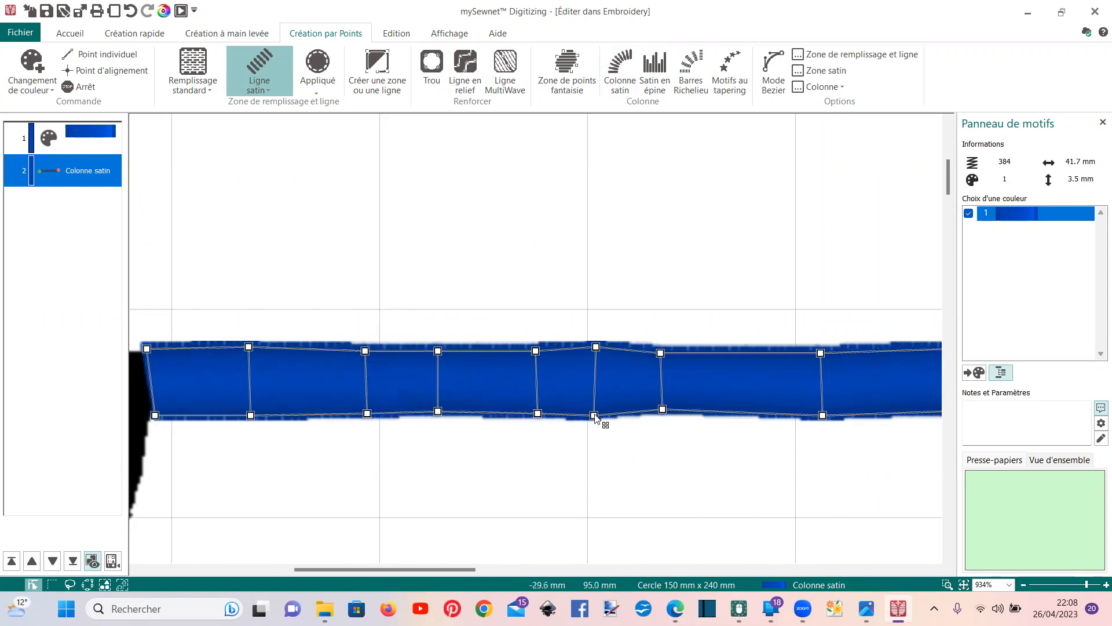
drag(661, 353, 664, 349)
drag(663, 411, 667, 415)
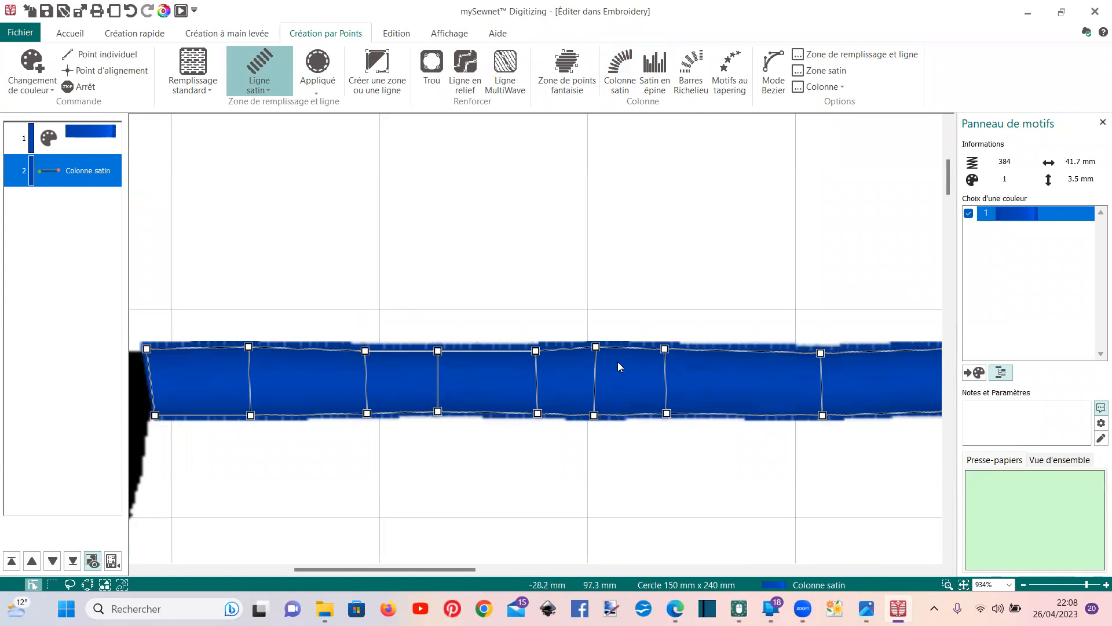
drag(596, 348, 594, 350)
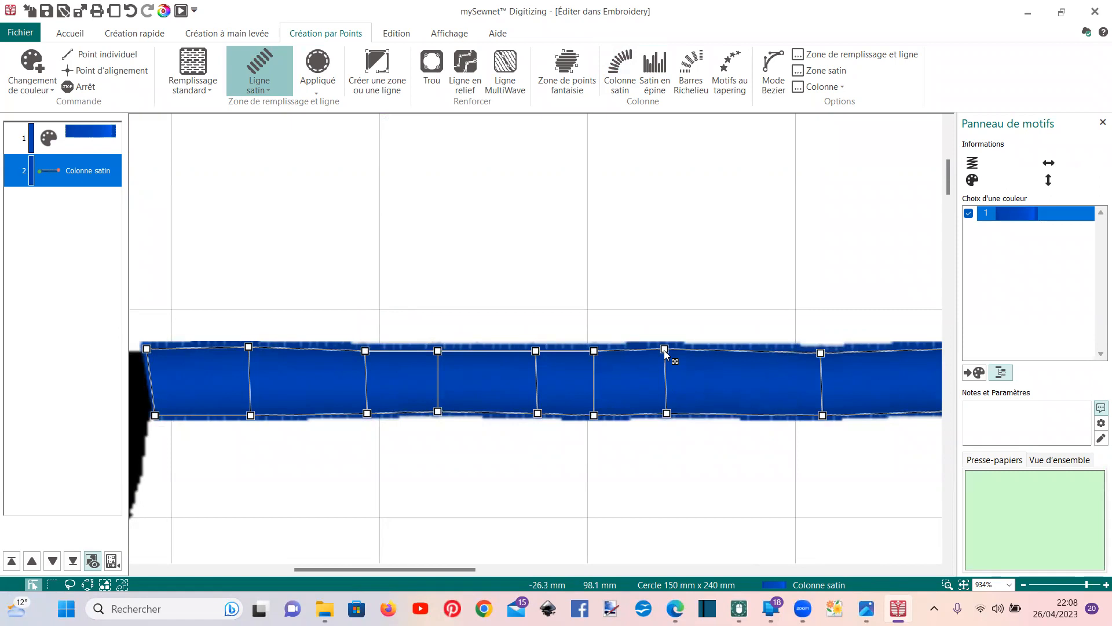
drag(665, 351, 665, 353)
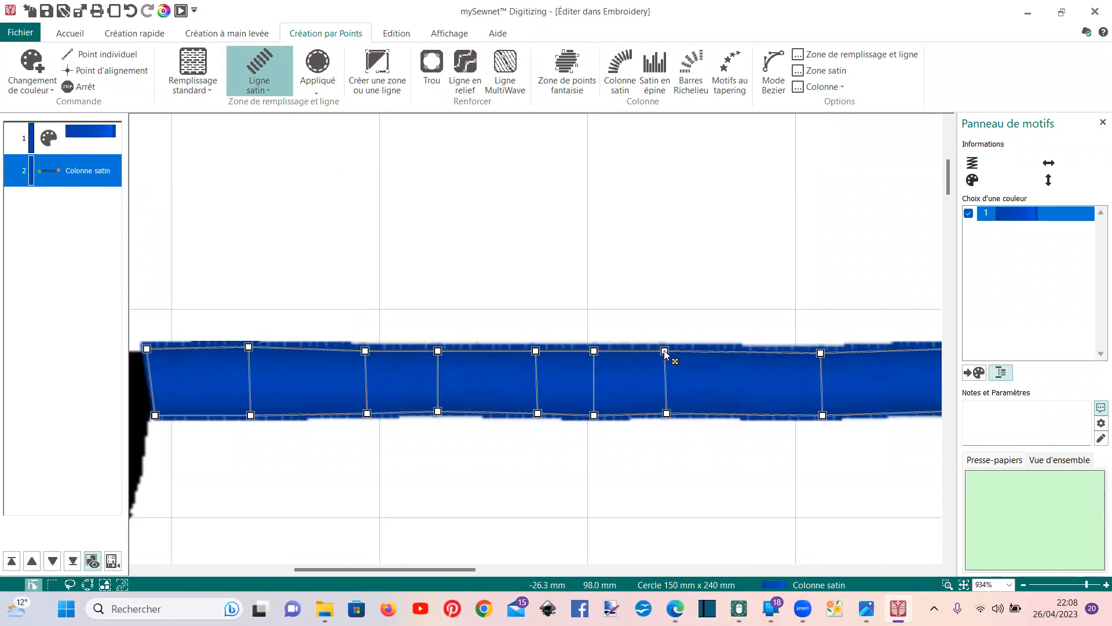
Fit the whole hoop in view and examine the satin column's stitching in the realistic preview
click(962, 585)
click(168, 11)
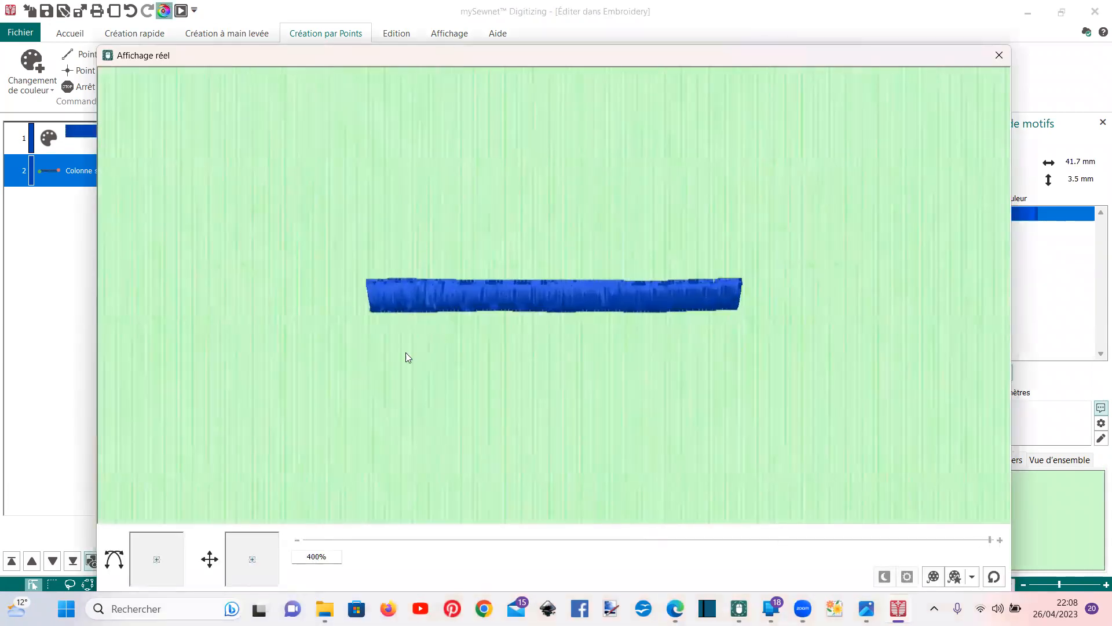
click(996, 55)
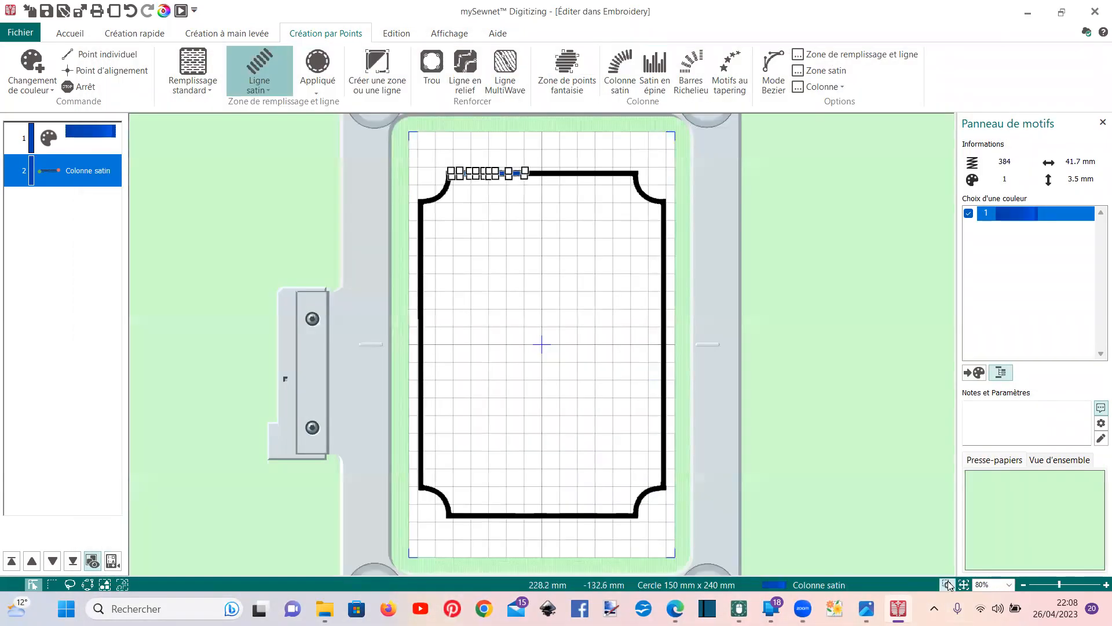
Add a second satin column from the first one's right end, extending the stitching along the upper edge to about 50 mm
click(947, 585)
drag(439, 147, 571, 211)
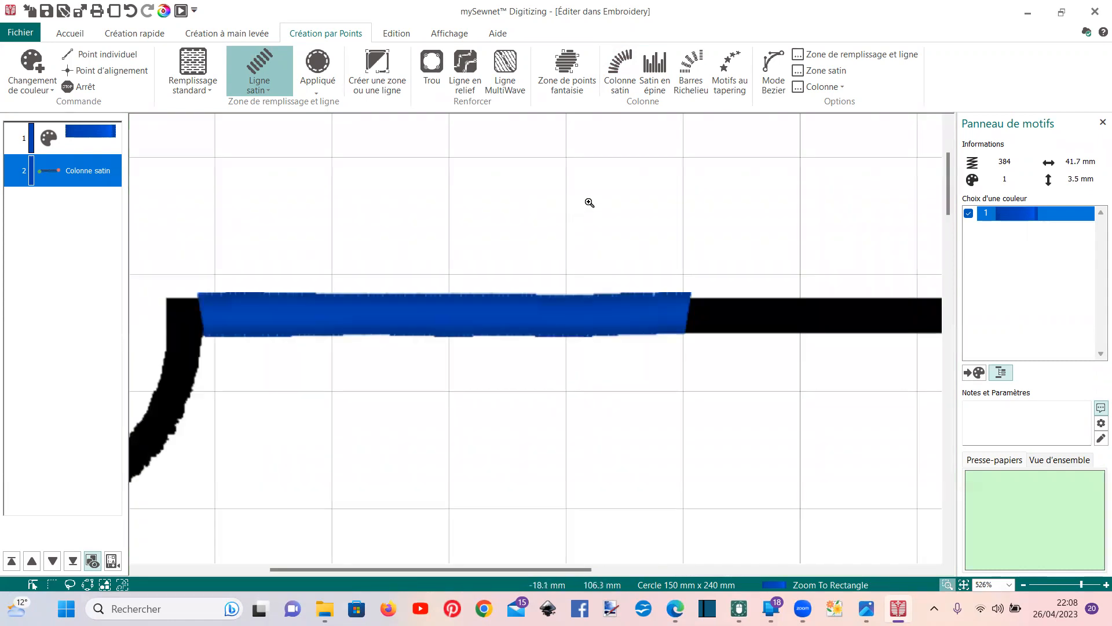
click(76, 173)
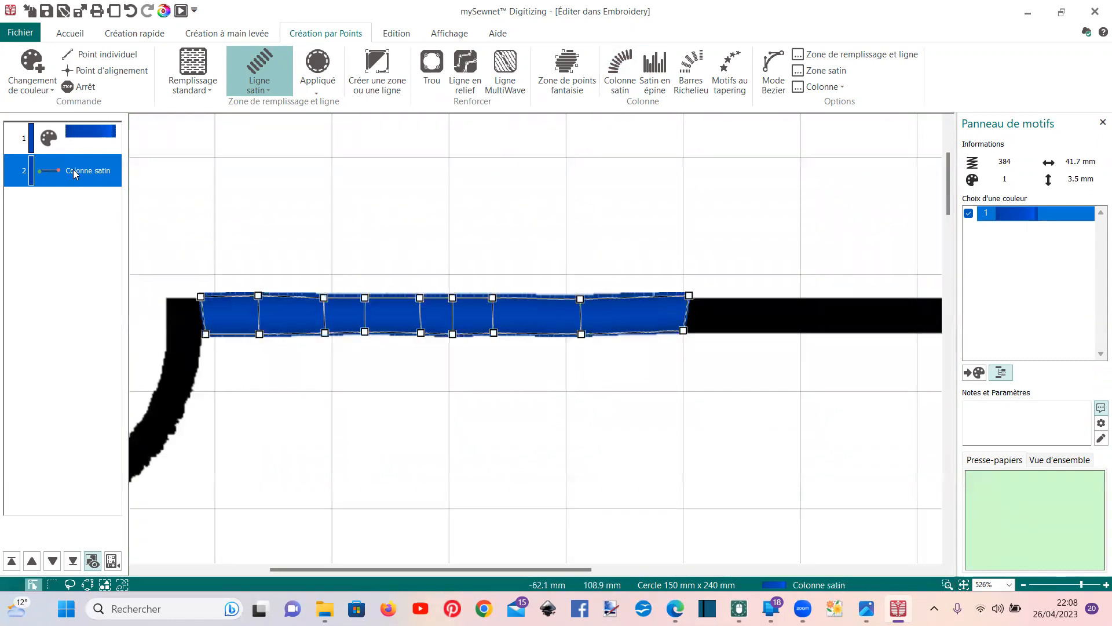
click(374, 76)
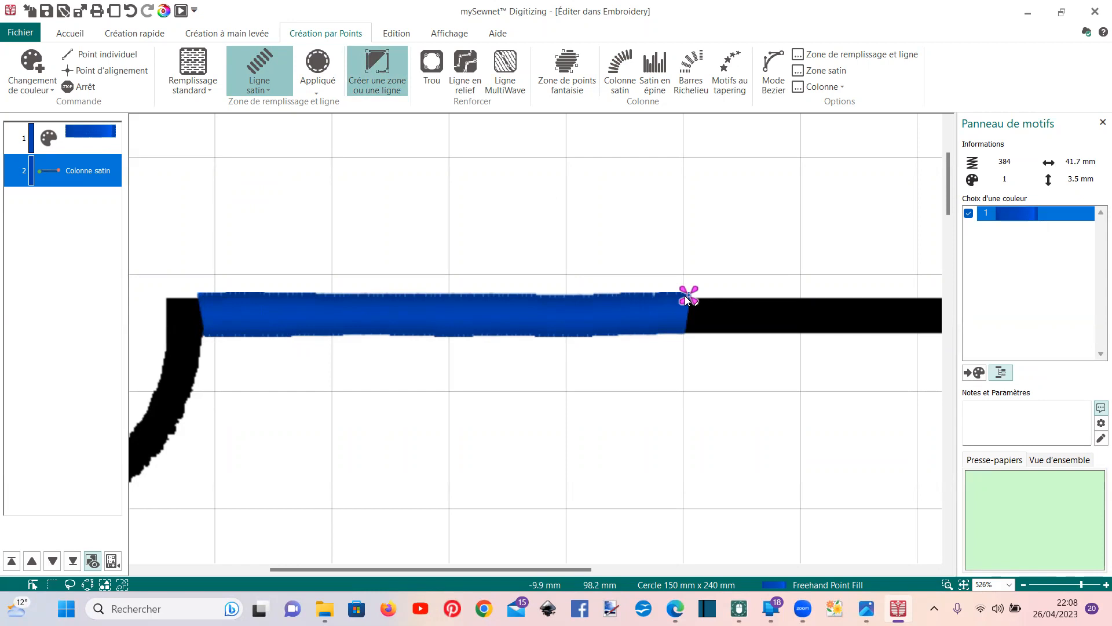
click(629, 86)
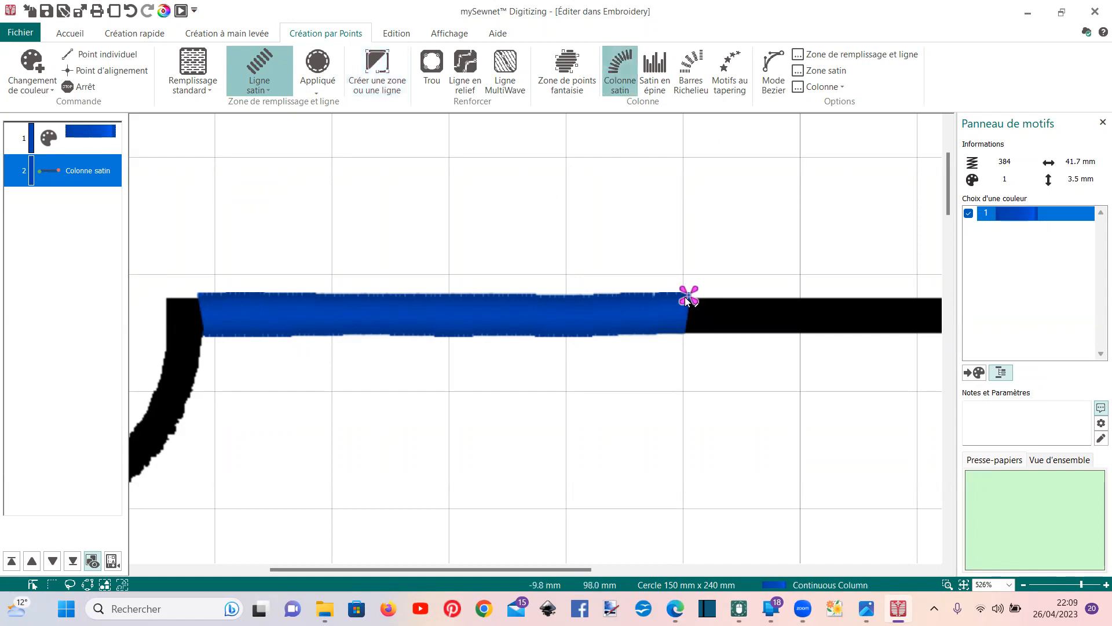
click(684, 331)
click(716, 297)
click(718, 332)
click(750, 297)
click(748, 333)
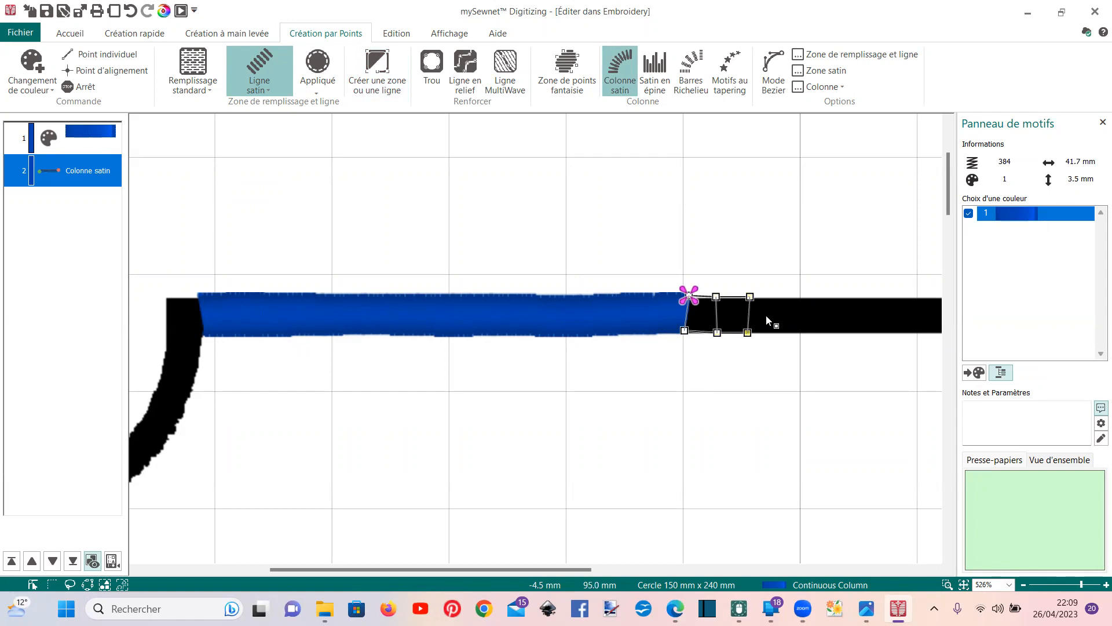
click(784, 298)
click(787, 334)
key(Return)
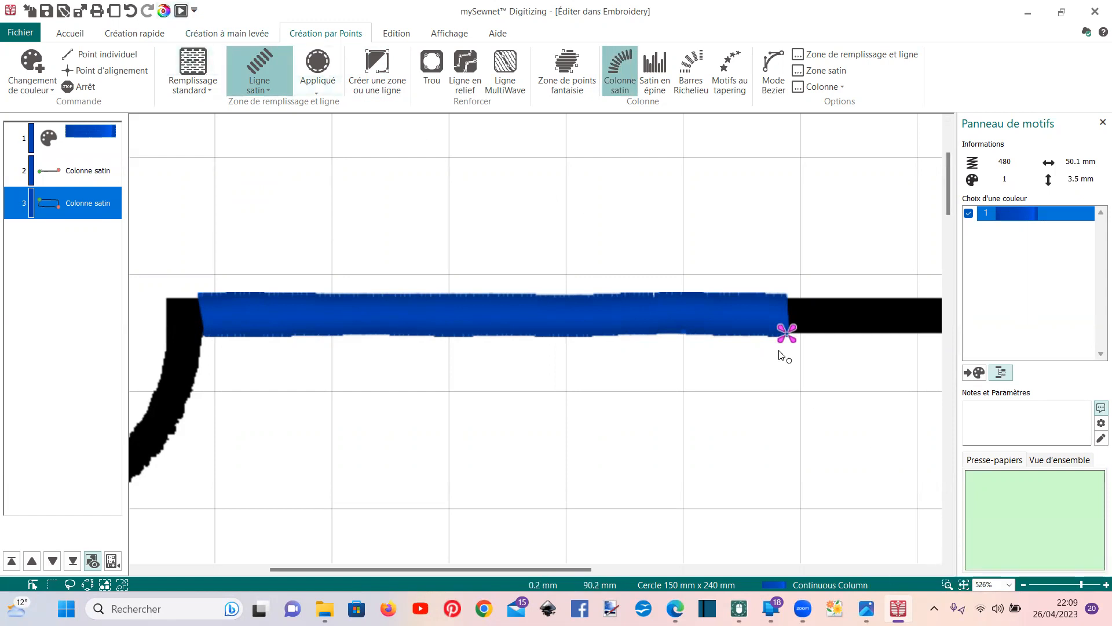
Examine the join between the two satin columns in the realistic preview at 400% magnification
click(164, 10)
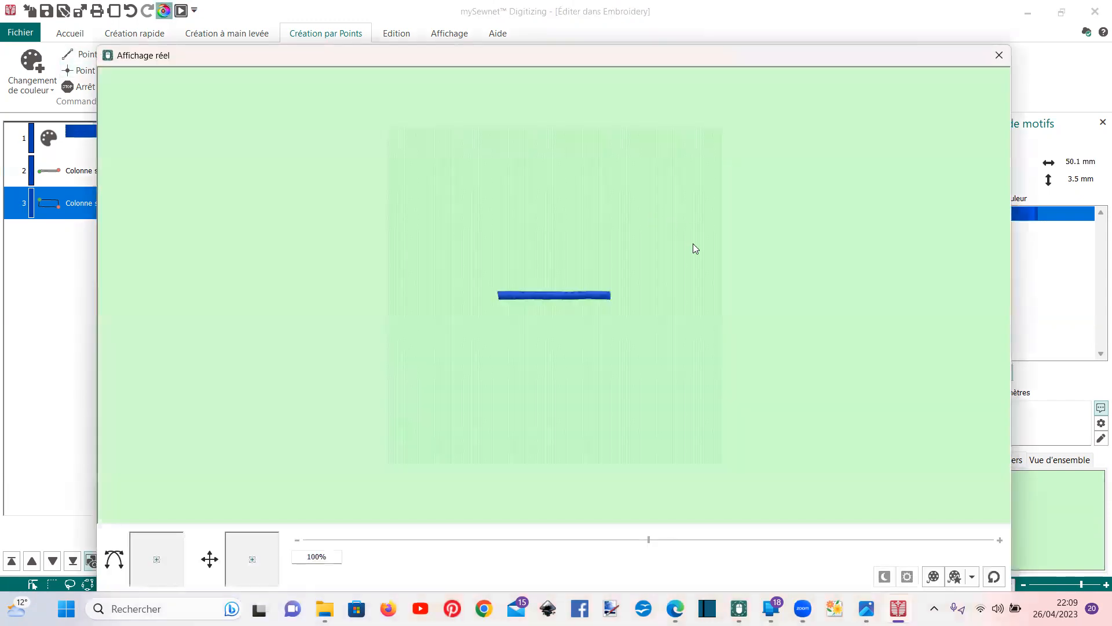
scroll(696, 249, up, 5)
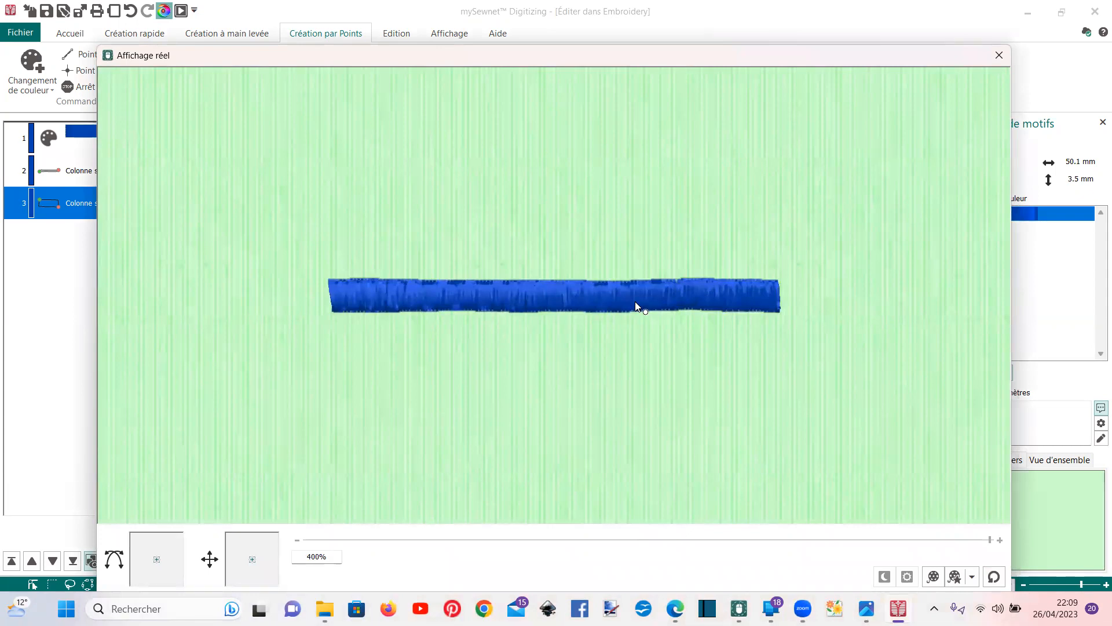
key(Escape)
scroll(571, 271, down, 5)
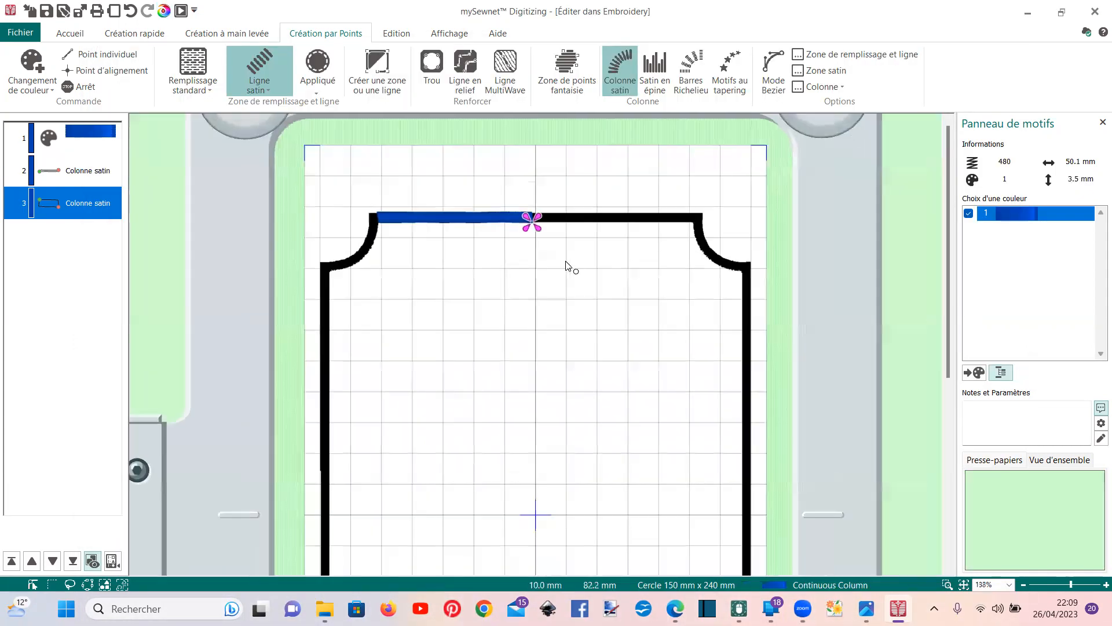
scroll(566, 266, down, 1)
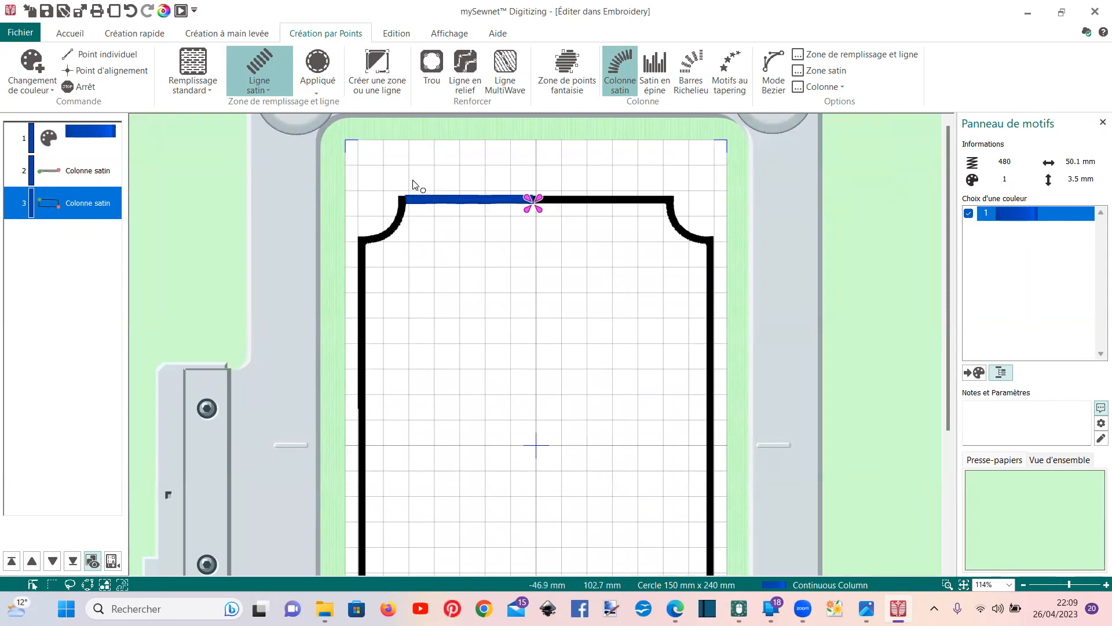
Delete both satin columns from the frame's upper edge
click(72, 172)
click(81, 198)
key(Delete)
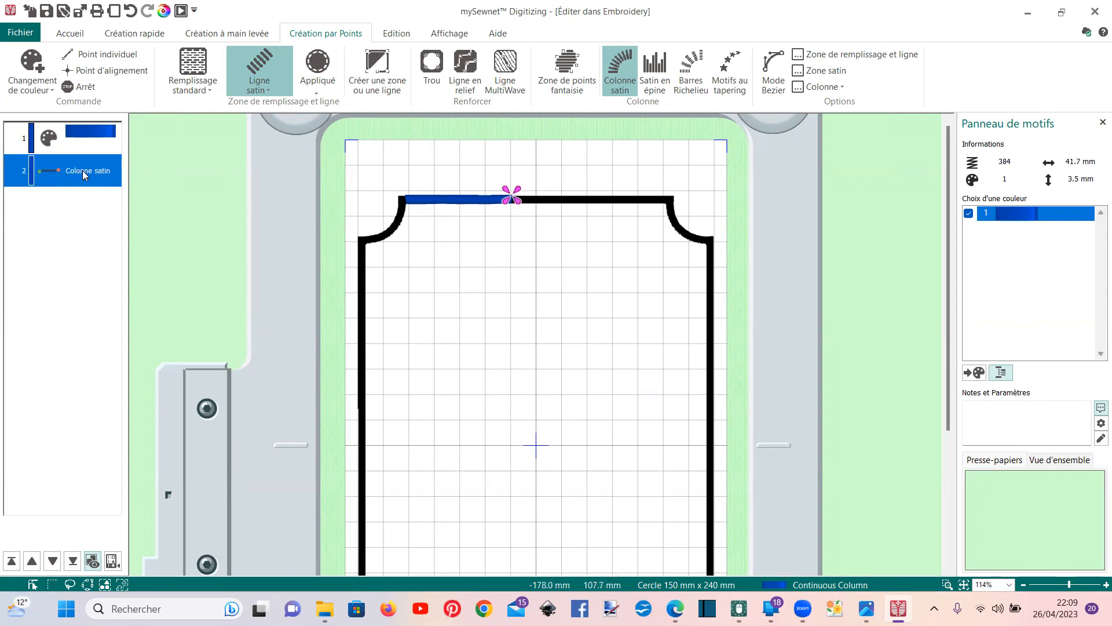
key(Delete)
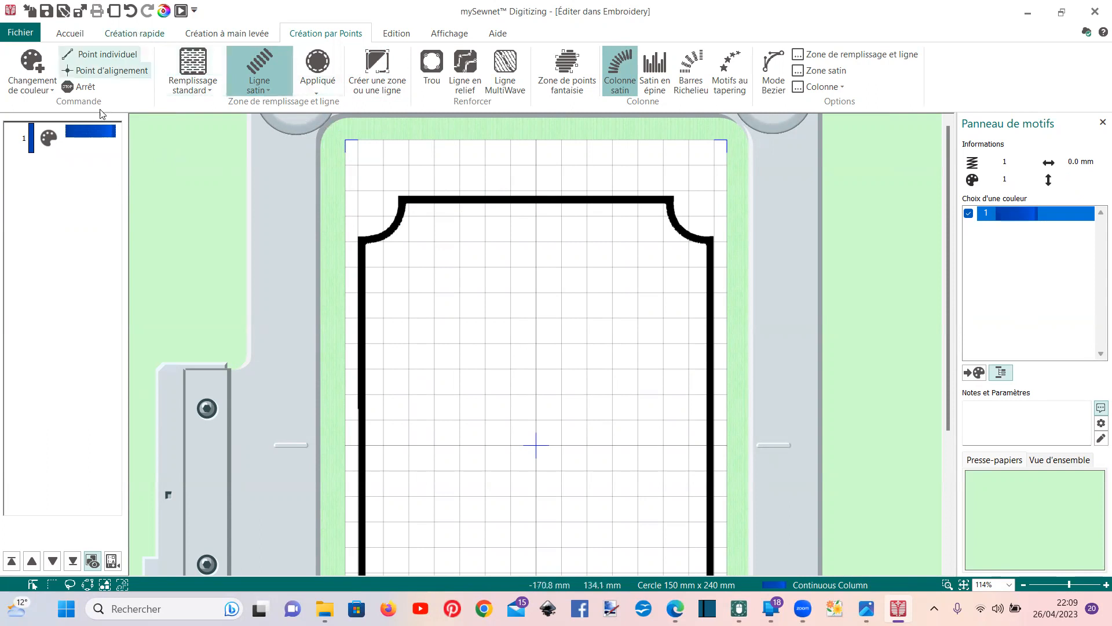
Create a satin line around the label frame's outer edge with QuickStitch, using a colour tolerance of 10 and a low number of points
click(101, 131)
click(130, 35)
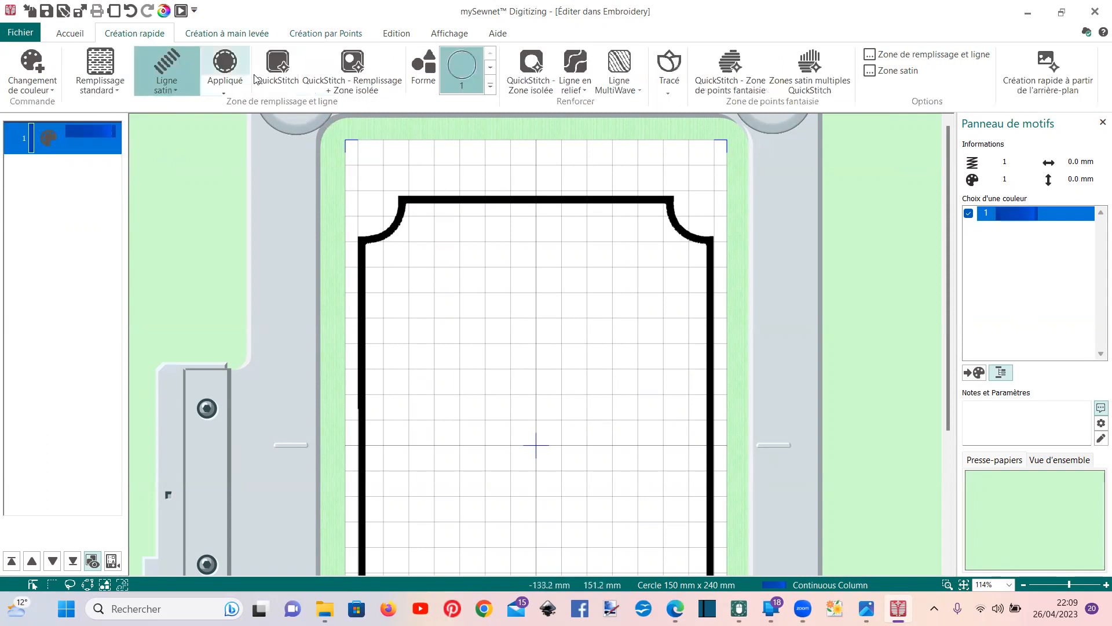
click(451, 199)
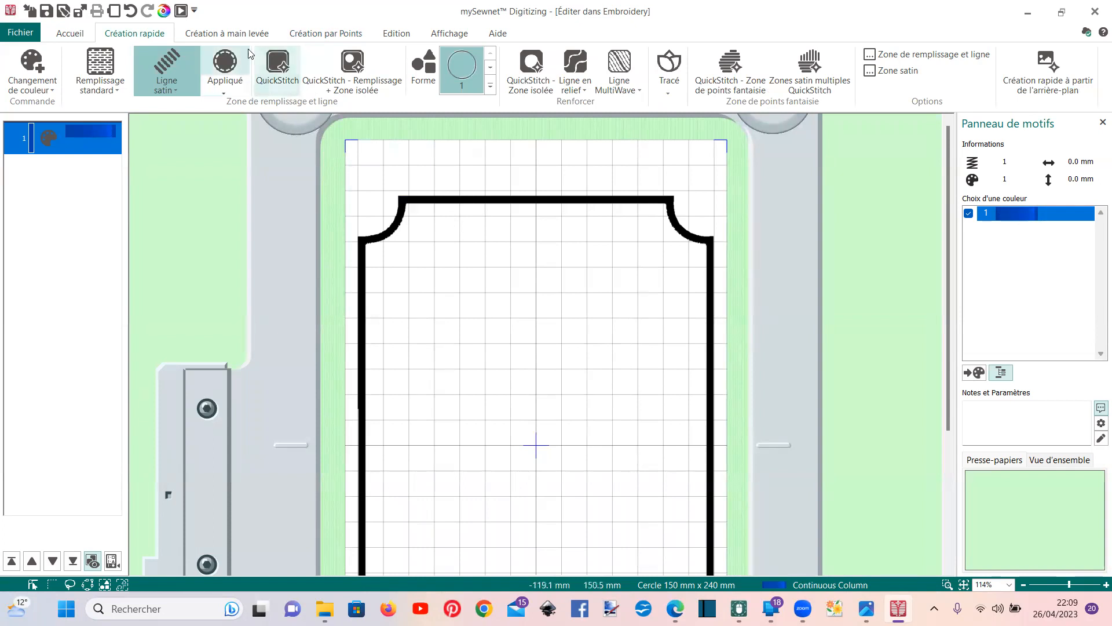
click(280, 68)
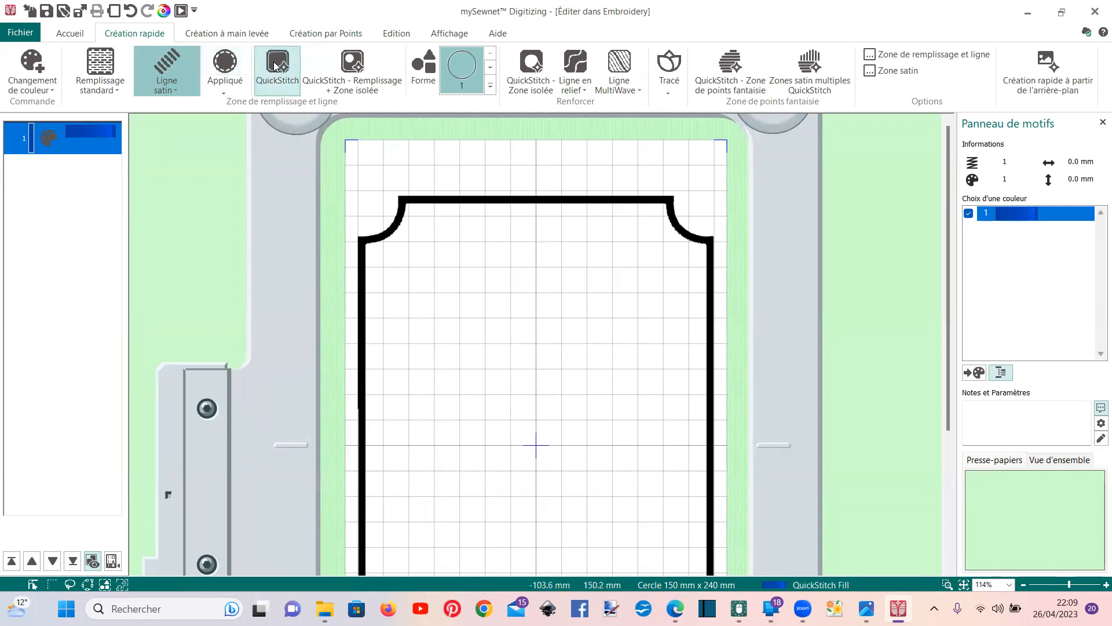
click(400, 199)
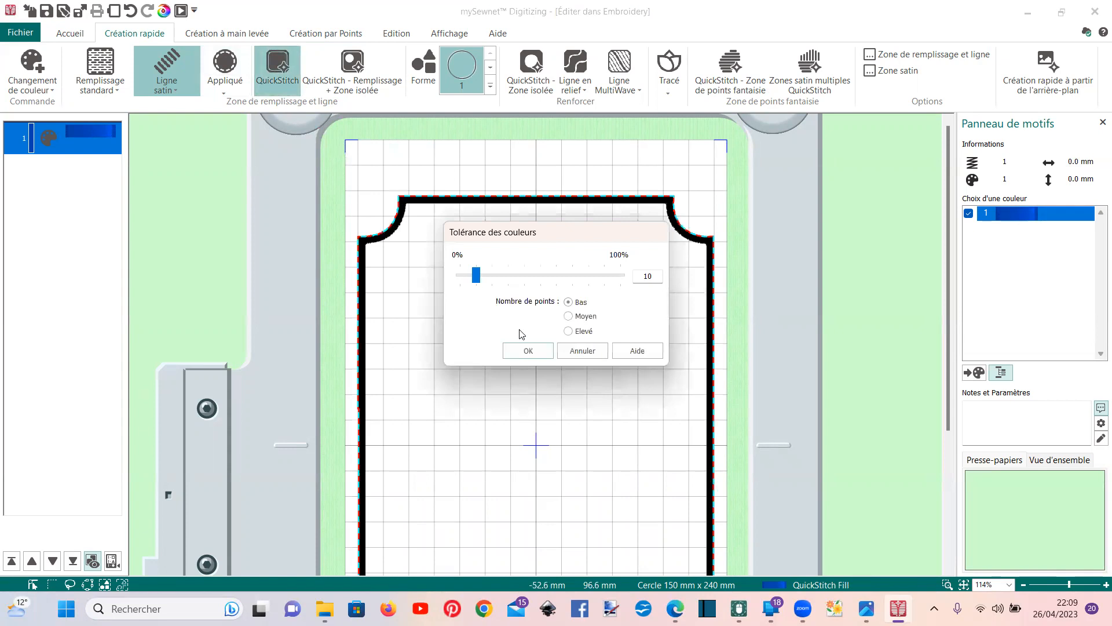
click(526, 351)
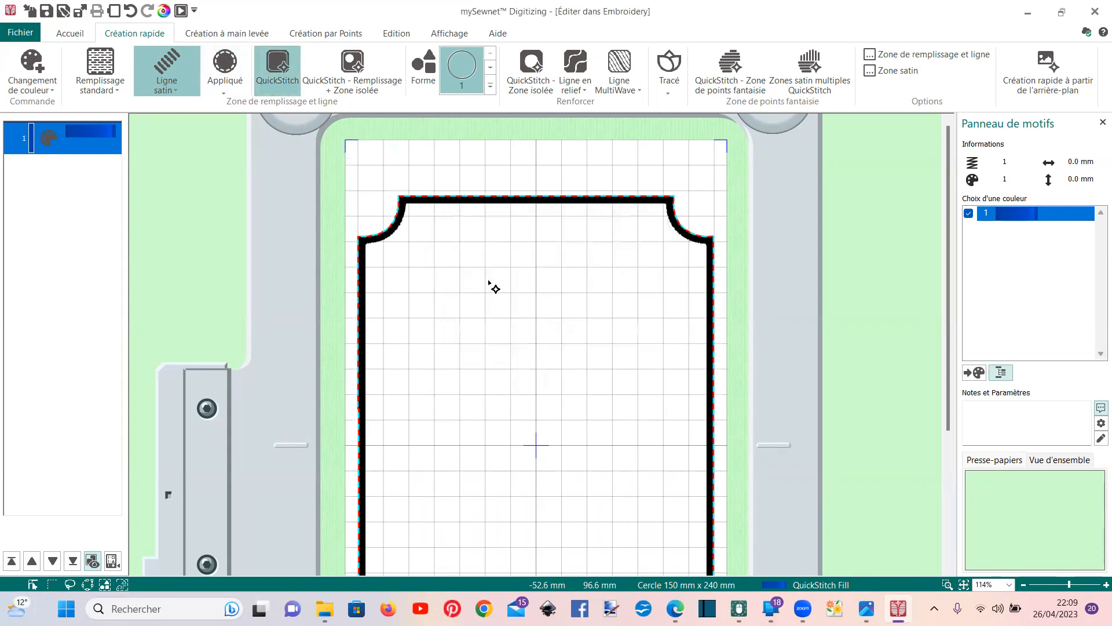
right_click(456, 196)
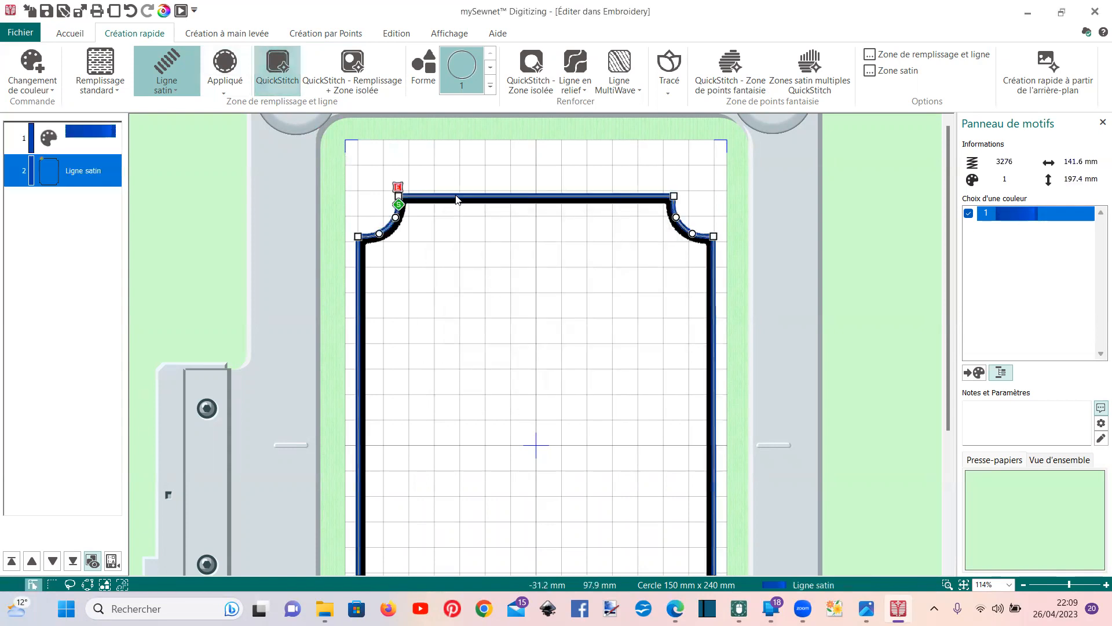
Set the frame's satin line width to 6 mm and check the whole outline down to its lower edge
double_click(487, 201)
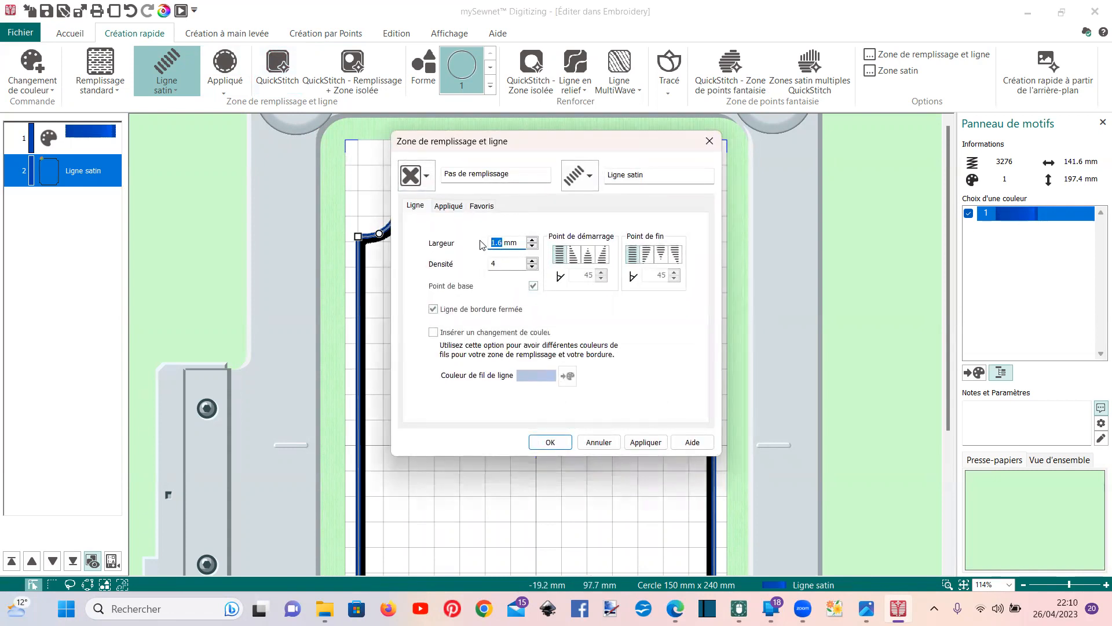
text(6.)
key(Return)
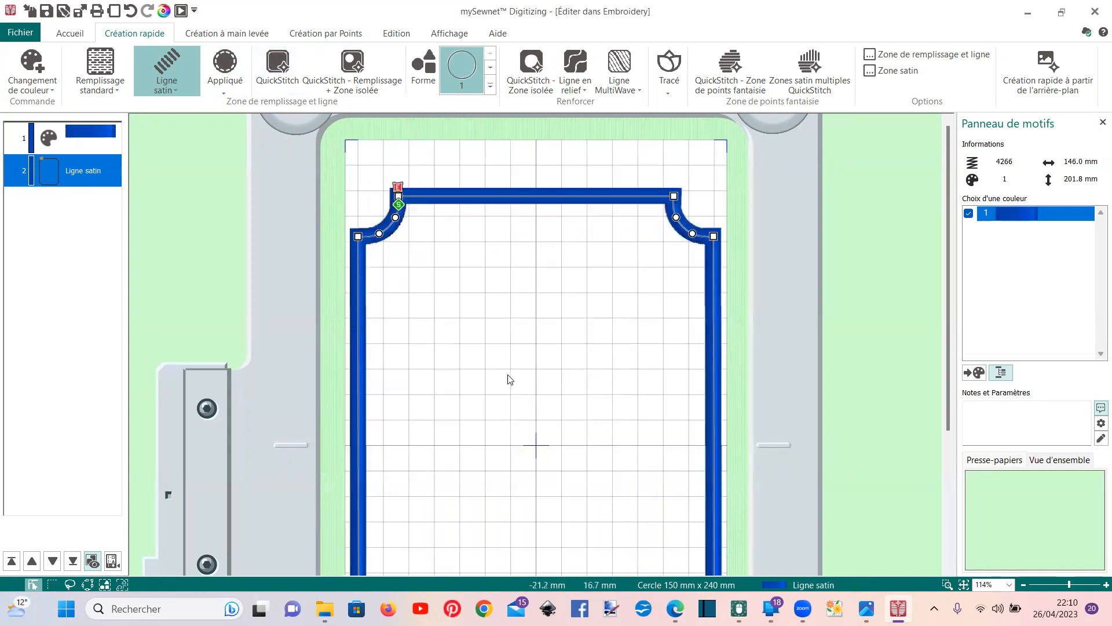
scroll(513, 293, down, 3)
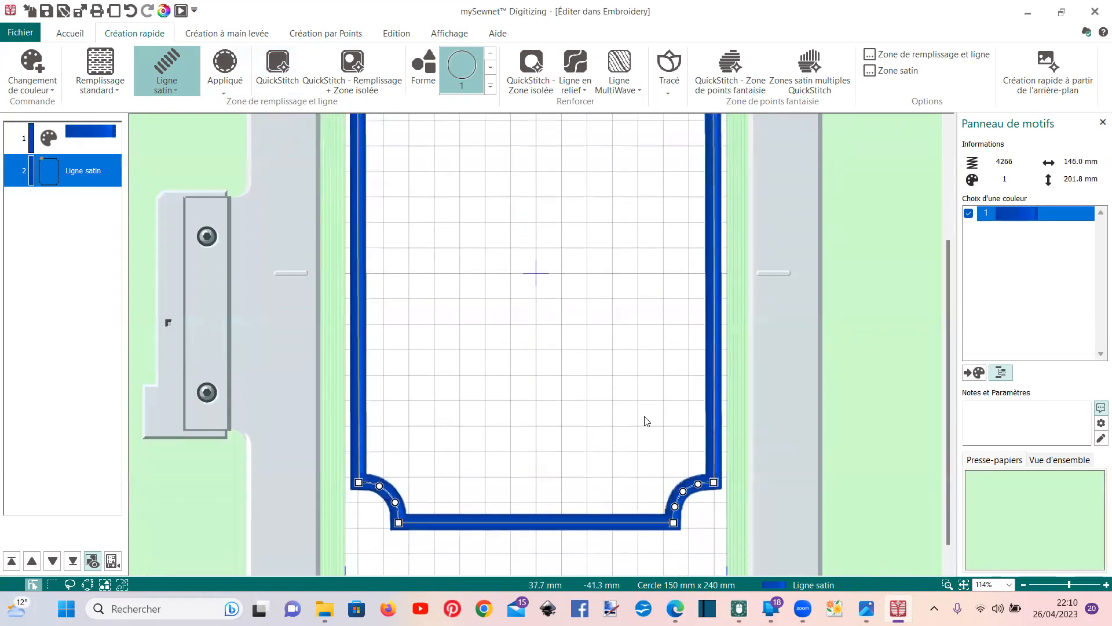
Switch to mySewnet Embroidery and finish the Digitizing edit, keeping the satin frame in the naperon design
mouse_move(739, 608)
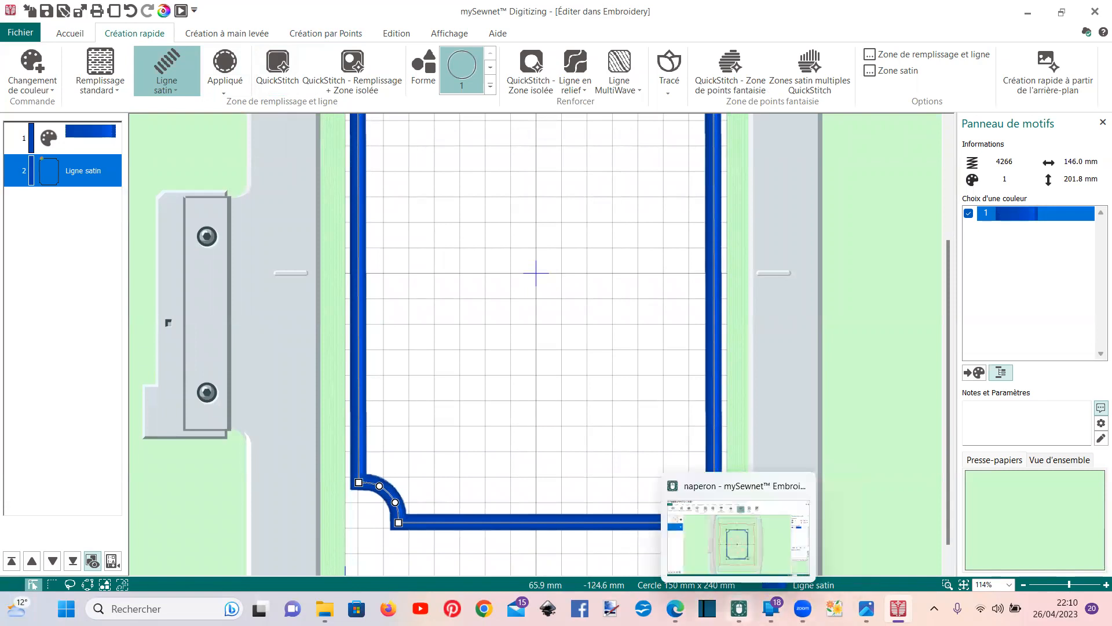
click(729, 536)
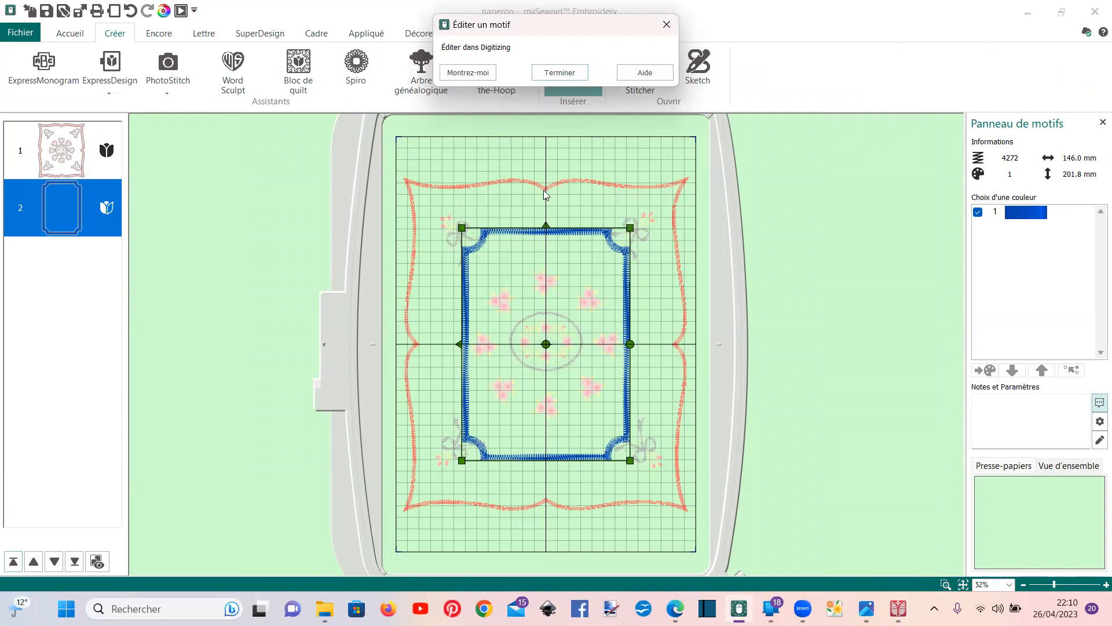
click(560, 72)
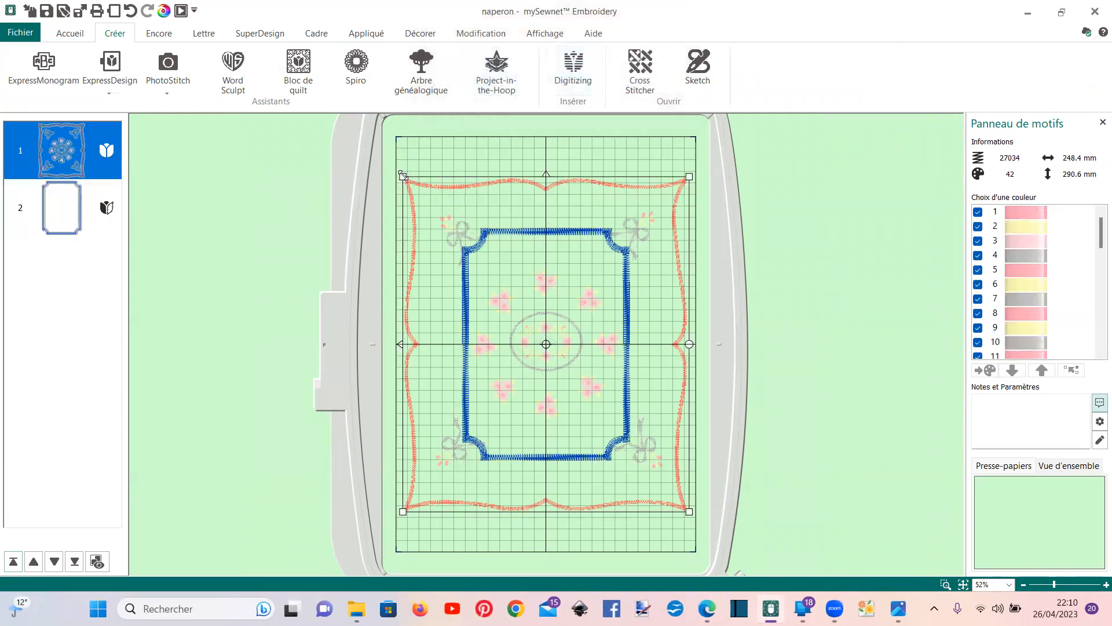
Resize the floral doily design to about 153 x 205 mm and position it over the blue frame
drag(402, 175, 504, 315)
drag(525, 387, 462, 291)
drag(459, 235, 459, 226)
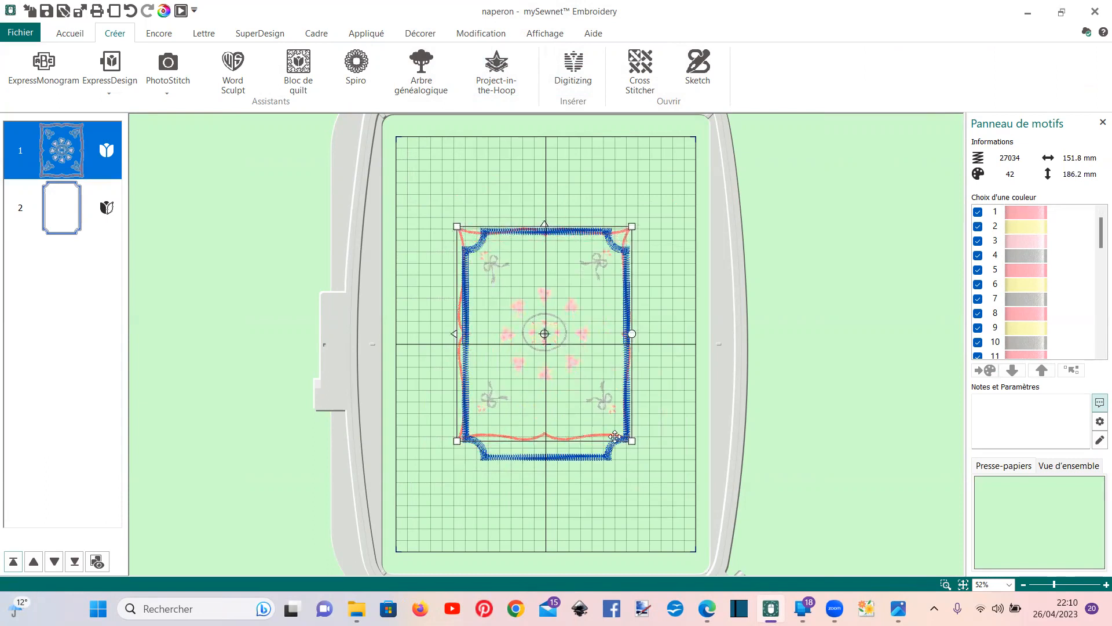
drag(631, 441, 632, 463)
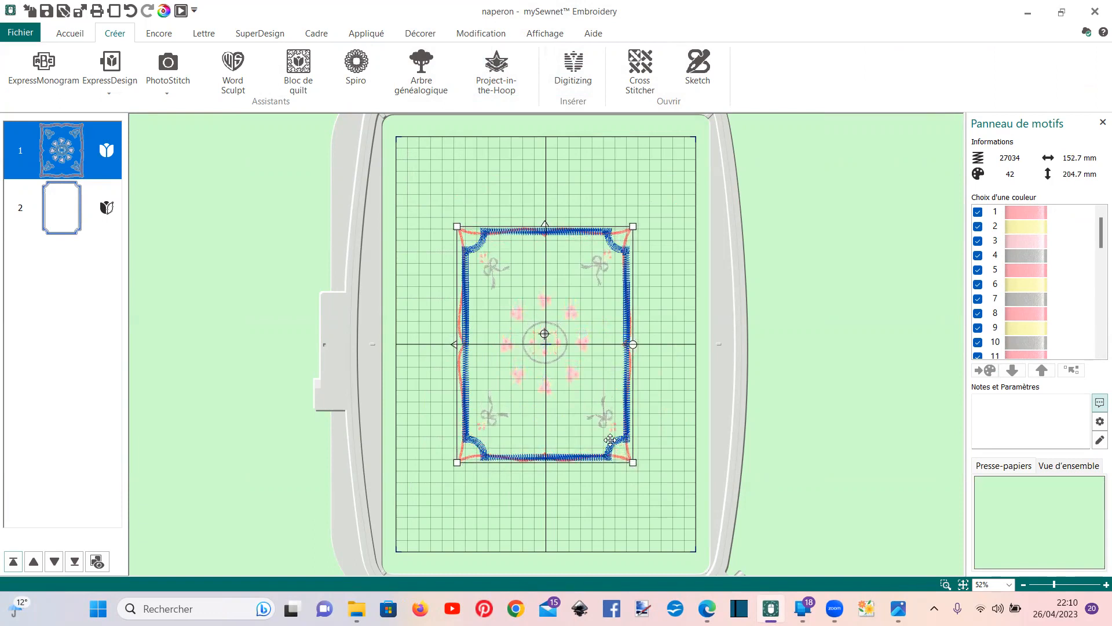
Centre the floral doily design in the hoop and deselect it
click(525, 176)
click(58, 215)
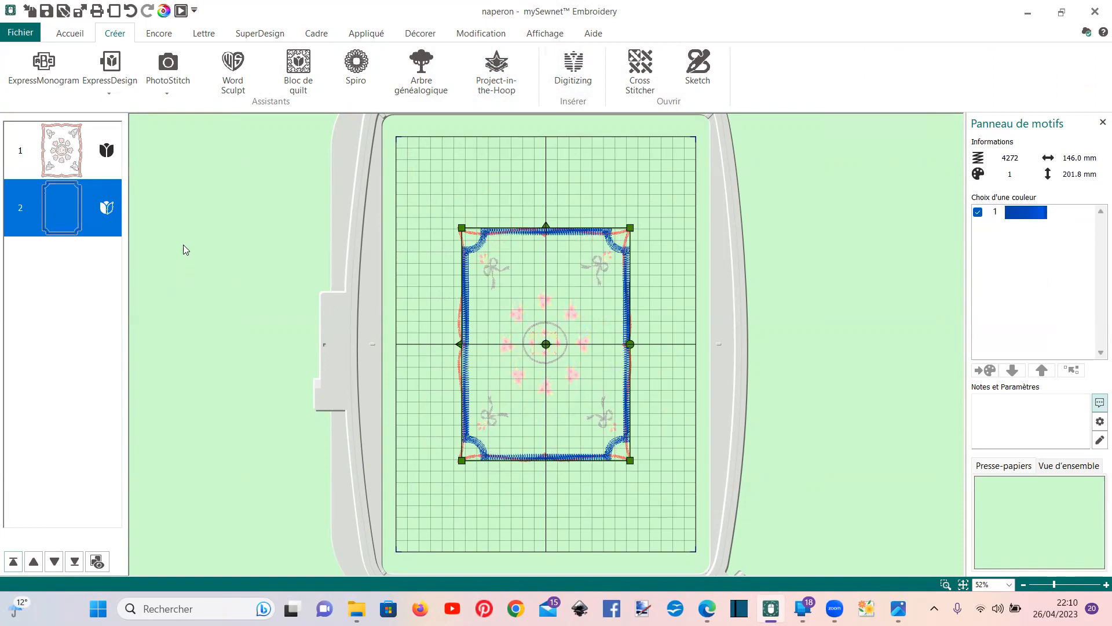
click(68, 34)
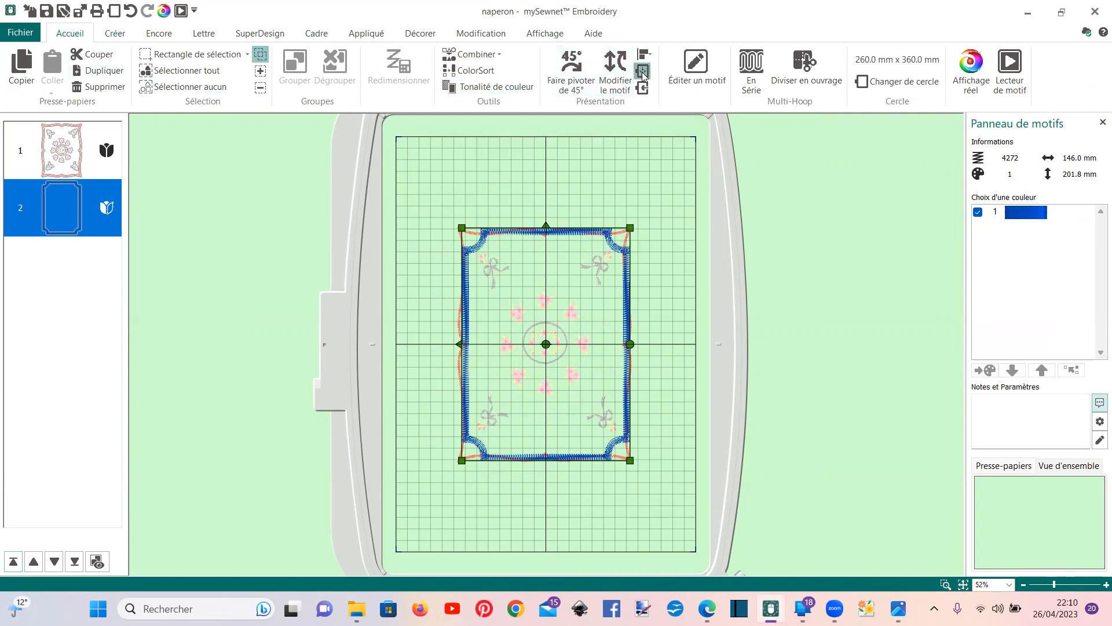
click(93, 166)
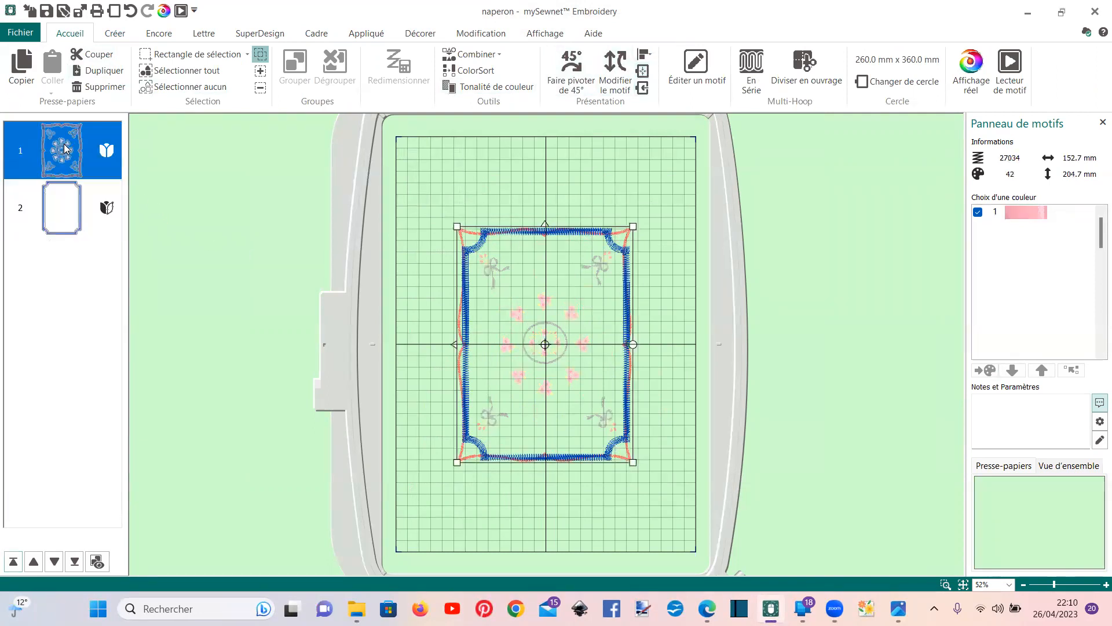
click(644, 88)
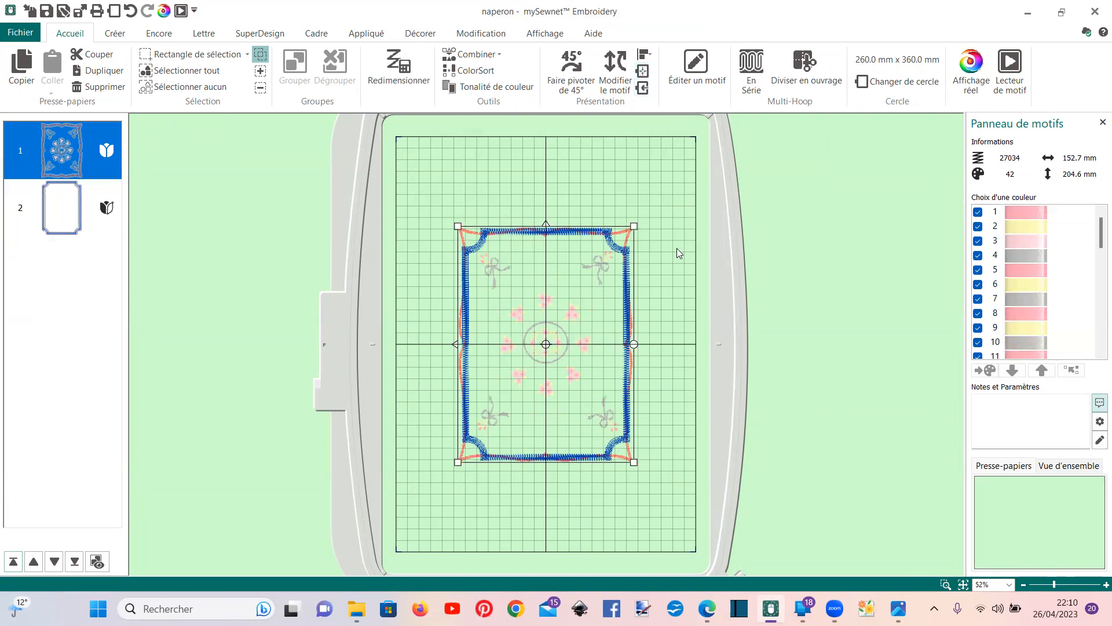
click(649, 184)
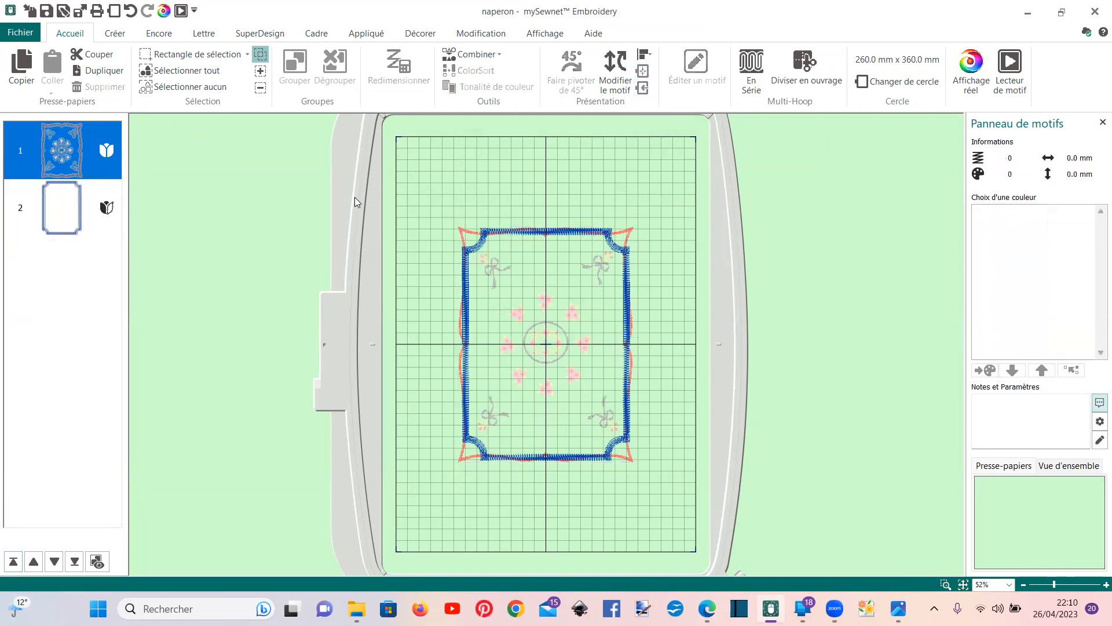
Apply ColorSort to the floral doily design to merge its repeated thread colours
click(70, 154)
right_click(71, 154)
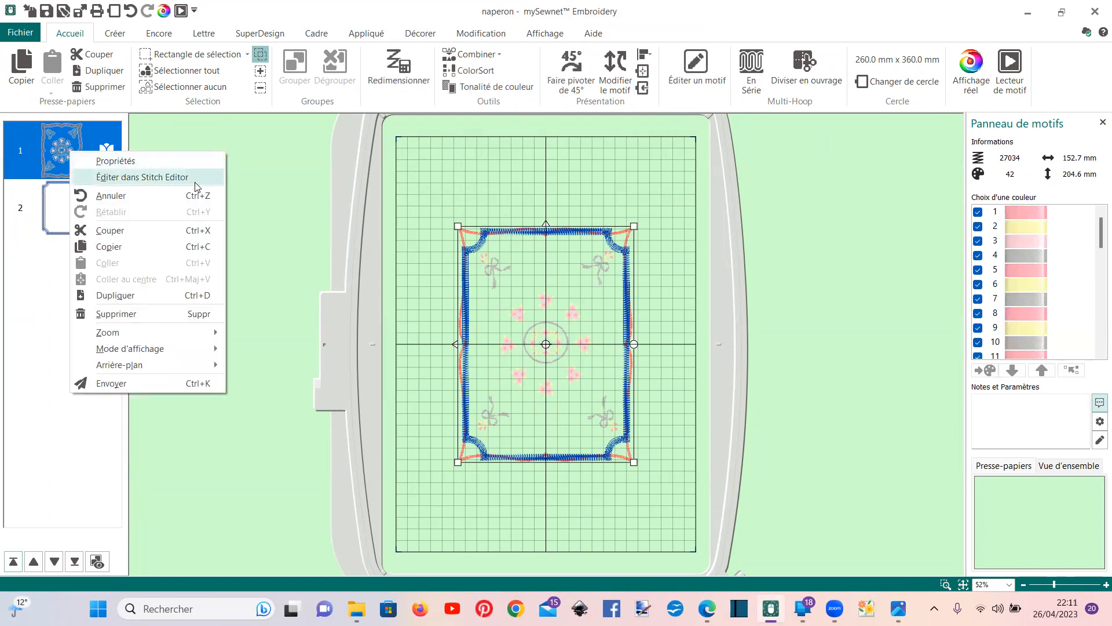
click(280, 248)
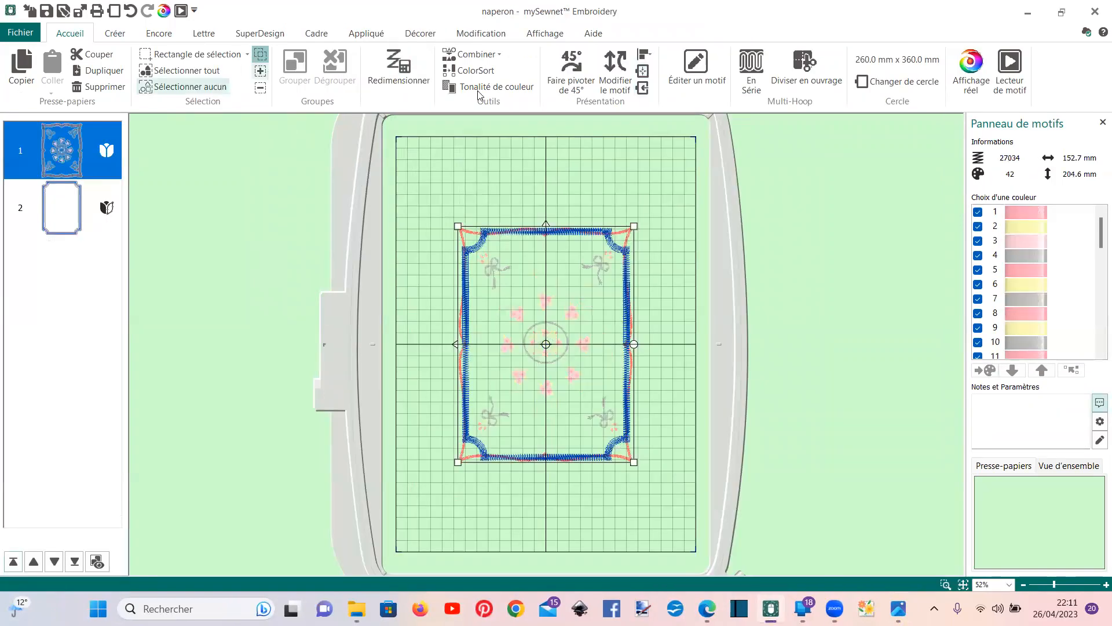
click(476, 70)
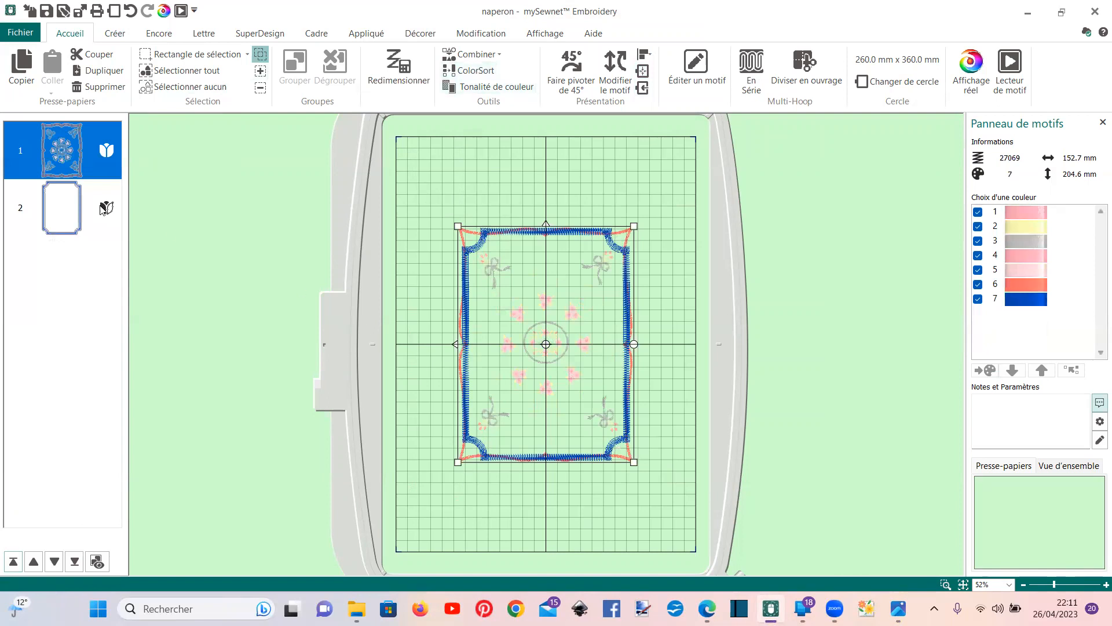
Open the floral doily design in Stitch Editor and hide every colour block except the orange-red border, block 6
right_click(82, 168)
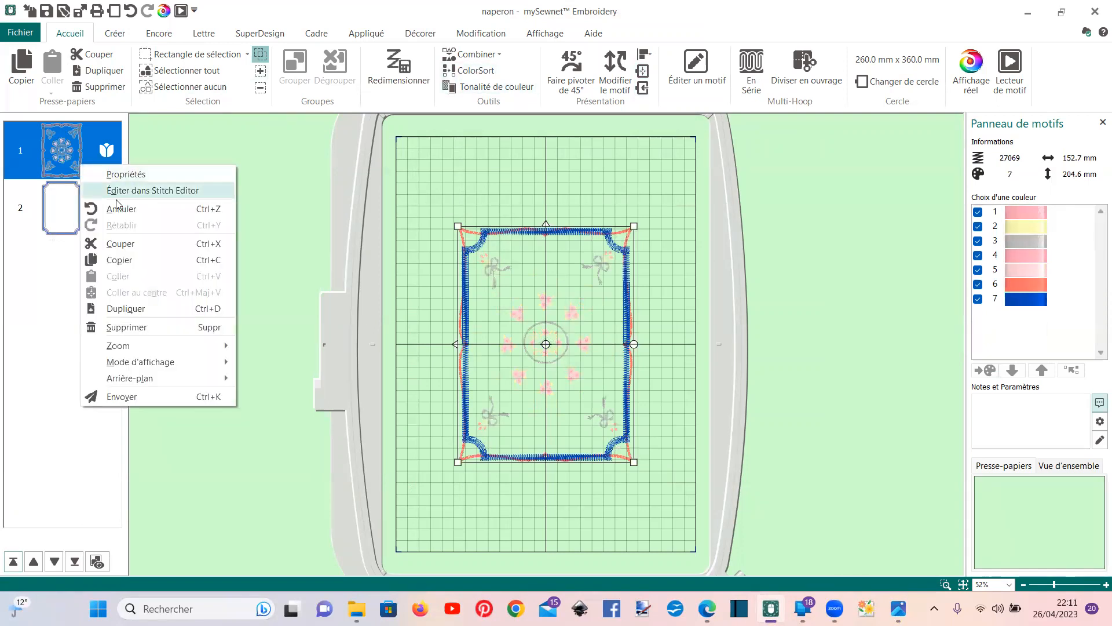
click(120, 191)
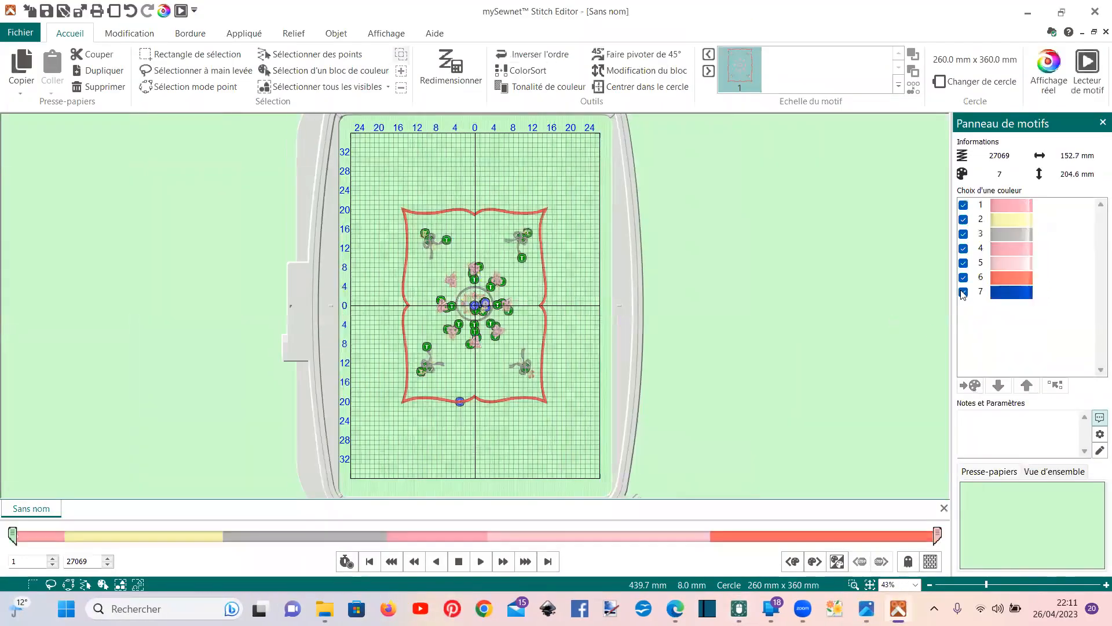
click(963, 263)
click(963, 248)
click(963, 234)
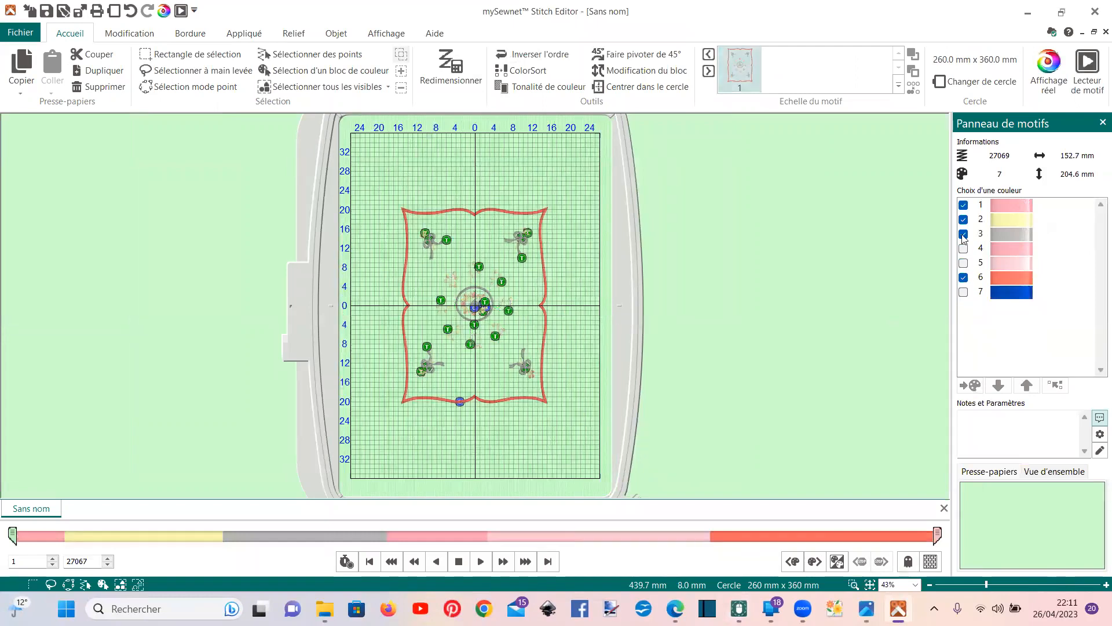
click(964, 220)
click(963, 205)
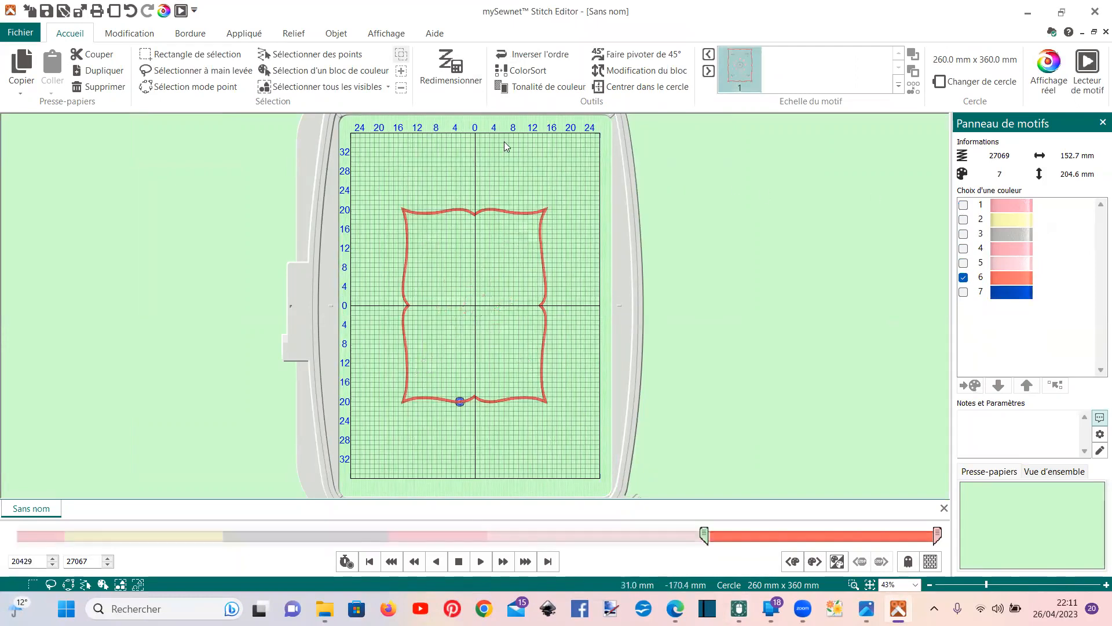
Select all the visible orange-red border stitches with a rectangle selection and delete them
click(197, 54)
drag(358, 144, 592, 443)
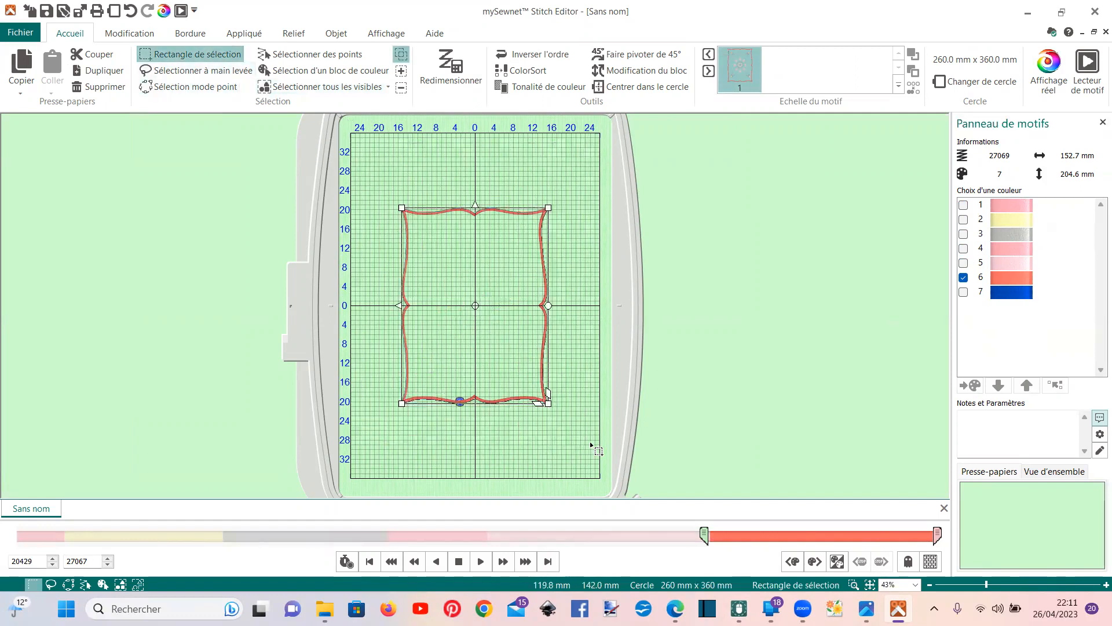
key(Delete)
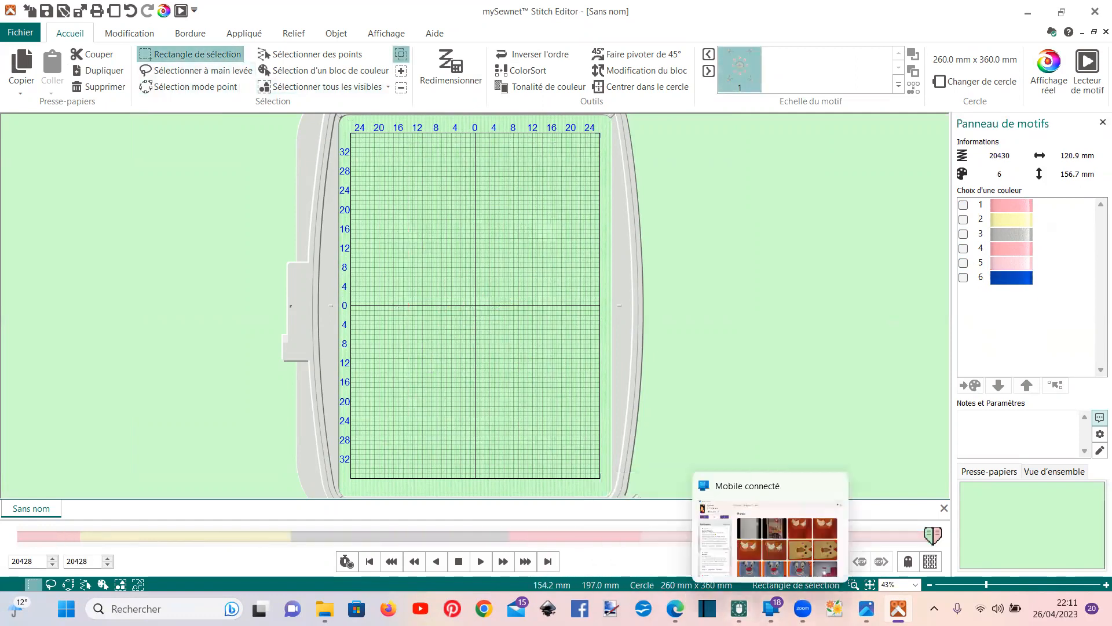
Return to mySewnet Embroidery and finish the Stitch Editor edit of the floral design
mouse_move(738, 608)
click(722, 559)
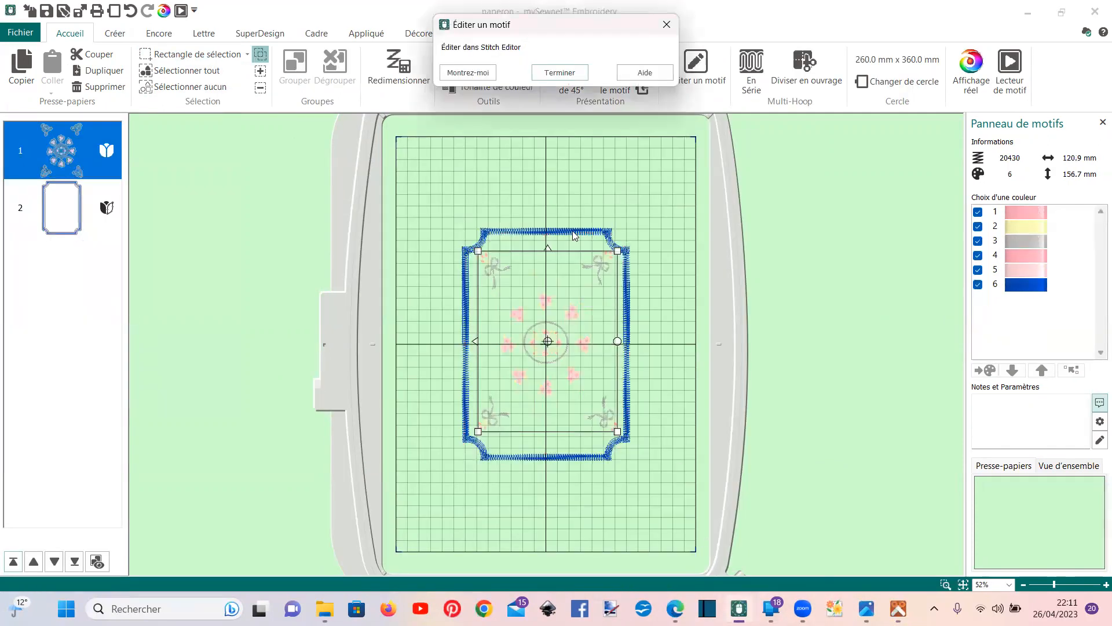
click(542, 74)
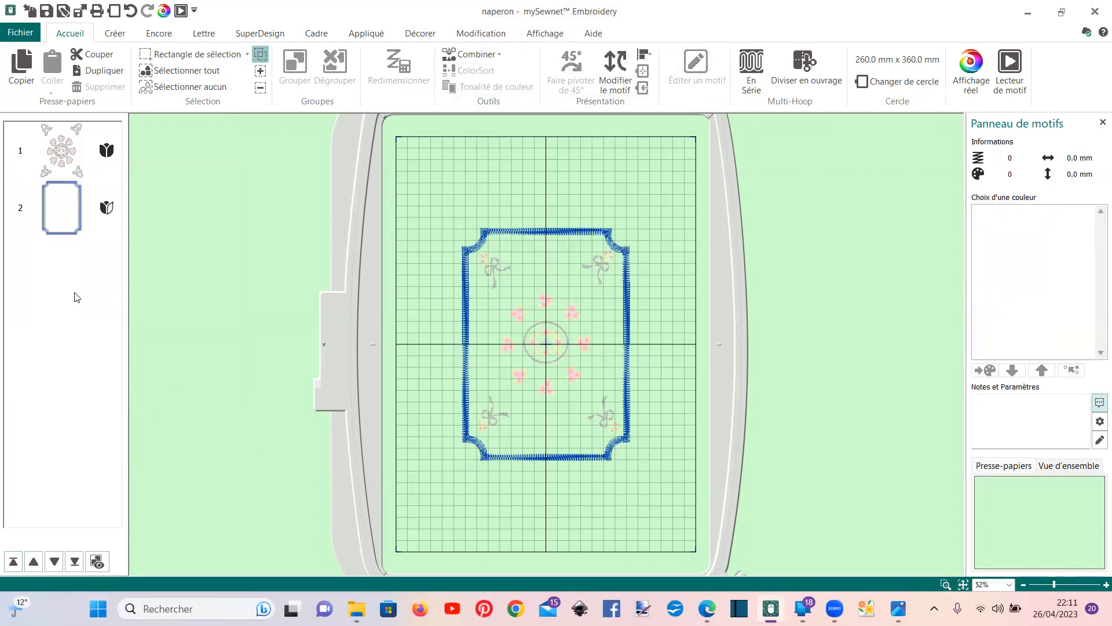
Try placing the blue frame first in the stitching order and move it back behind the floral design
click(65, 229)
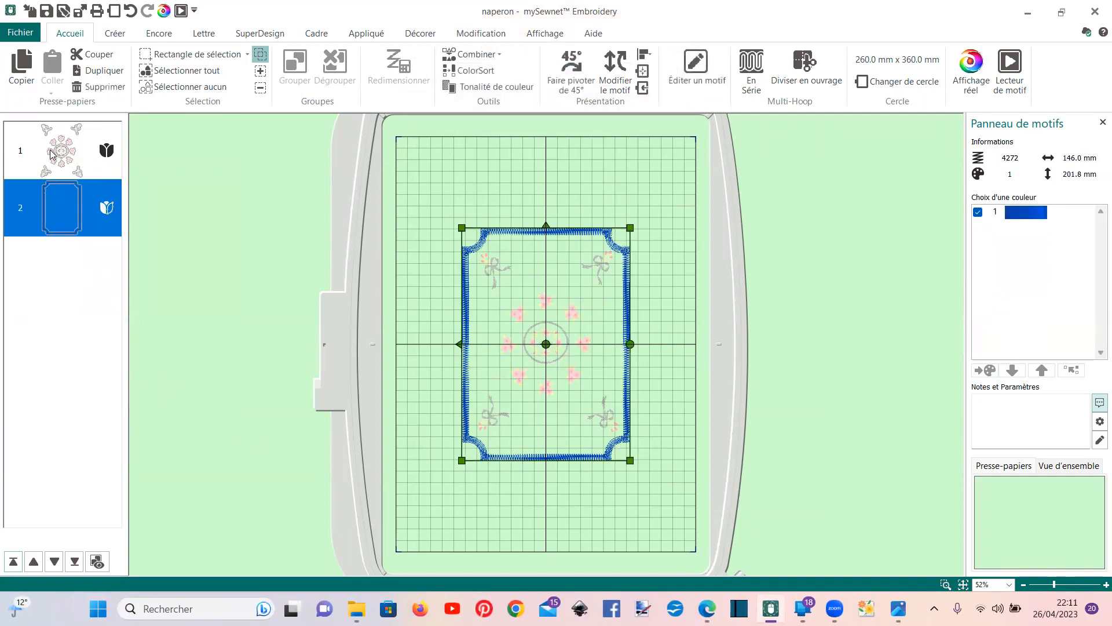
click(11, 563)
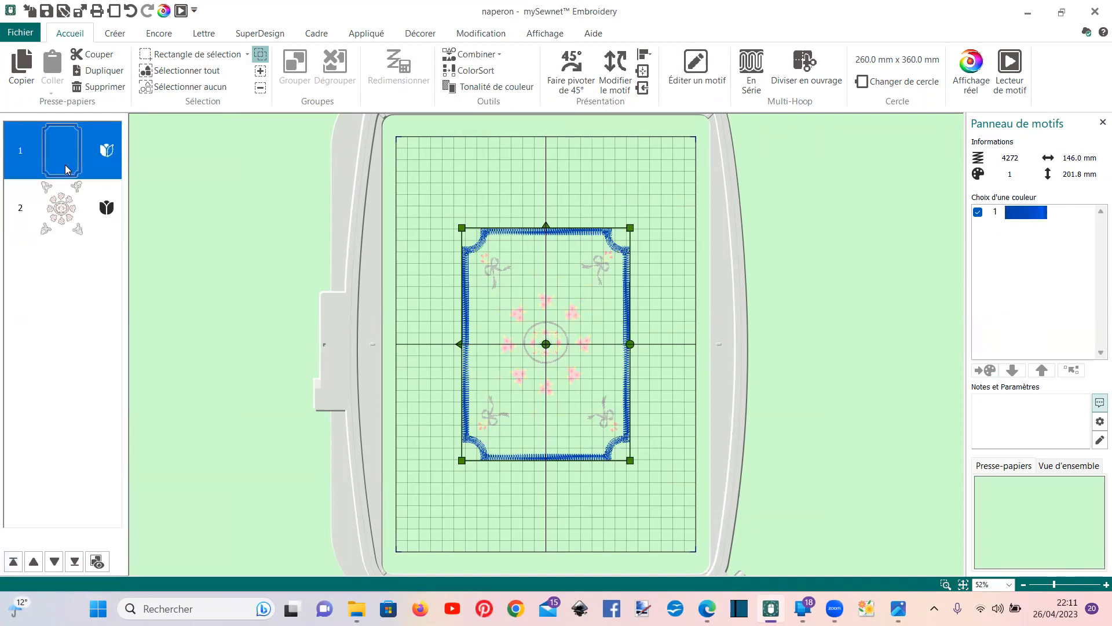
click(54, 562)
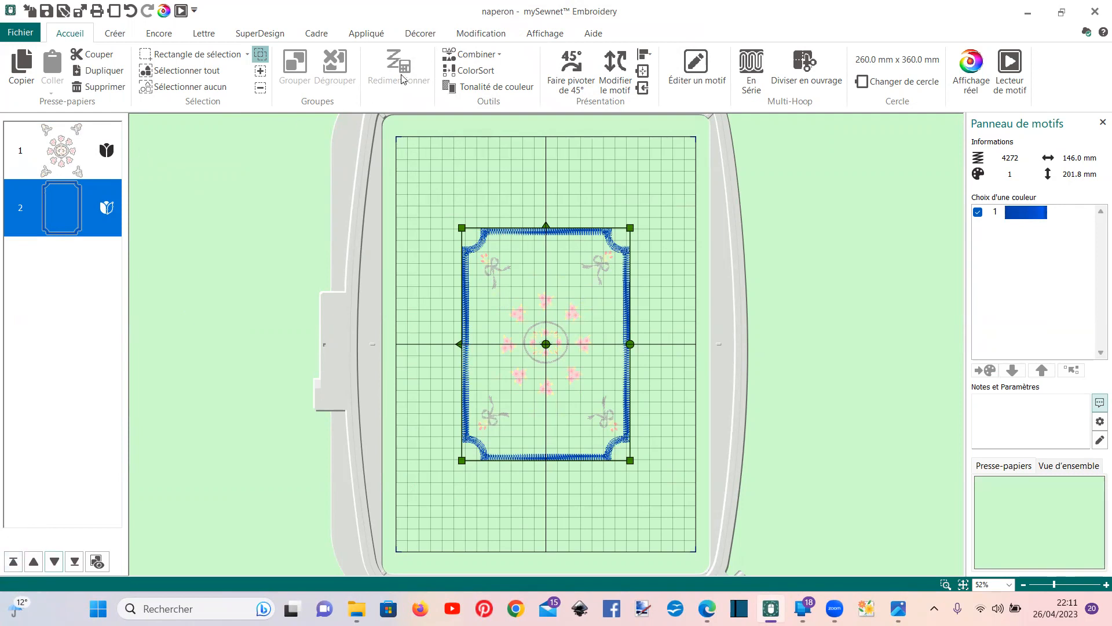
Combine the floral design and the blue frame into a single design and apply ColorSort to it
click(454, 56)
click(465, 71)
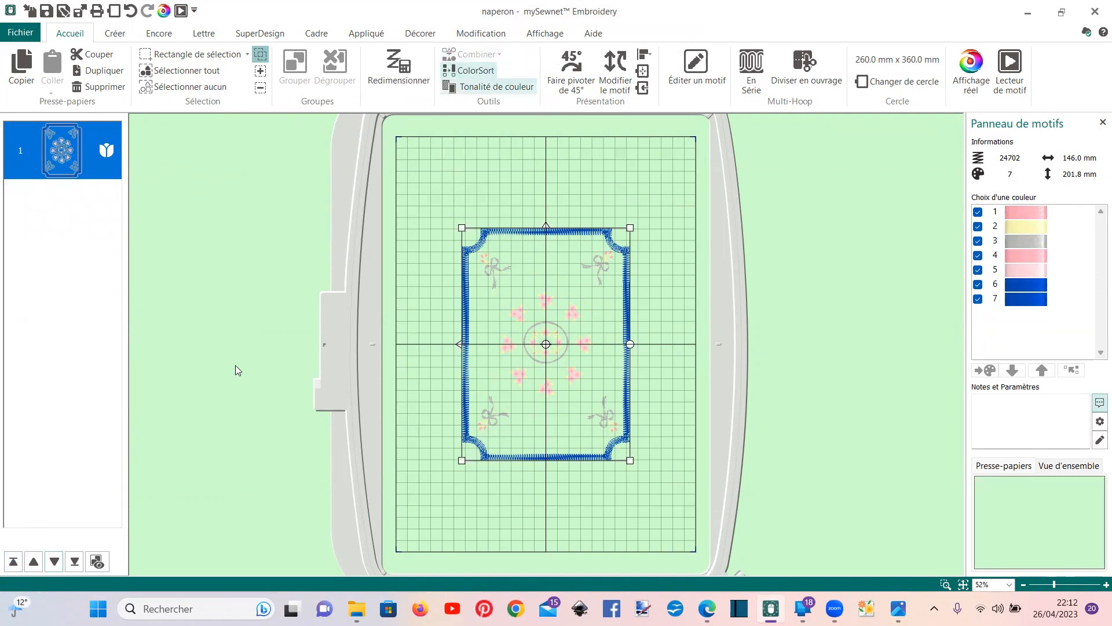
click(464, 73)
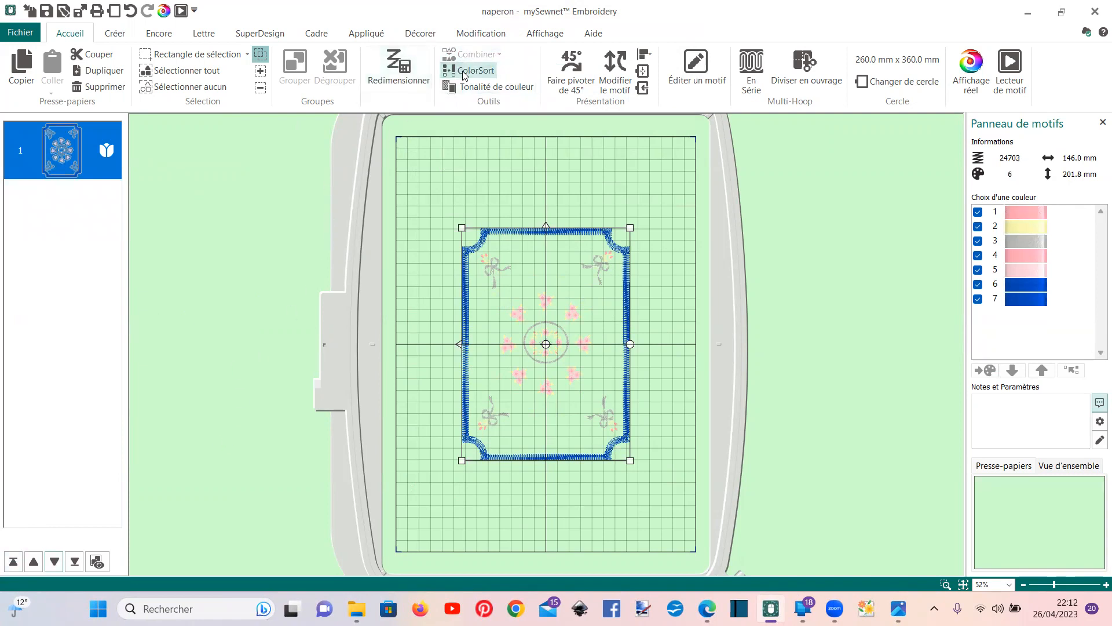
Play the stitch-out simulation of the combined design at increased speed to check its colour order, and close the player
click(1010, 68)
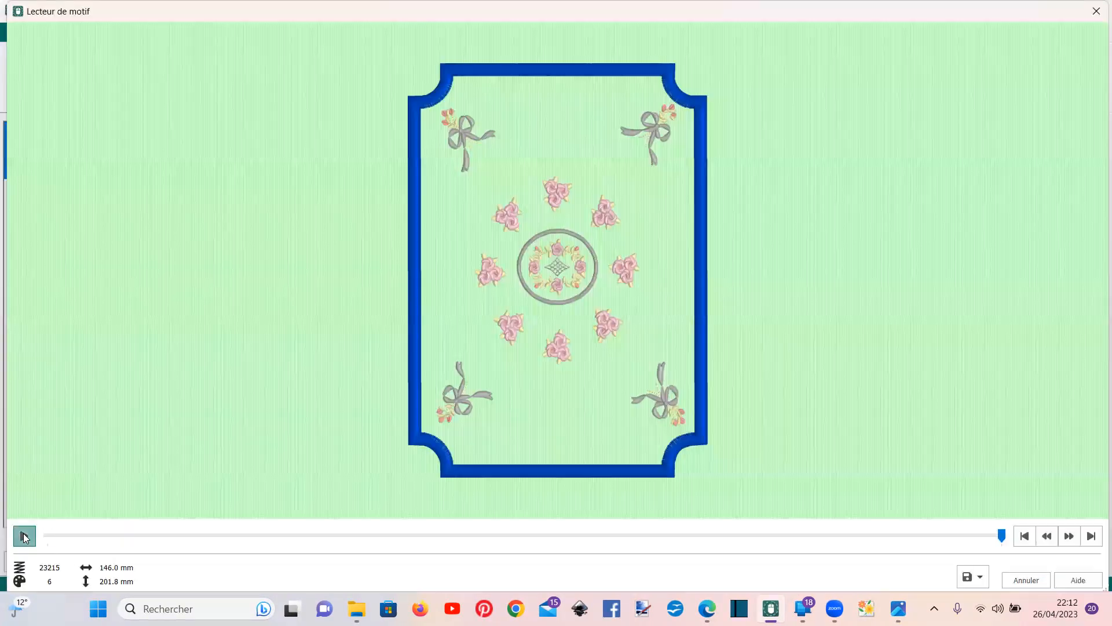
click(25, 538)
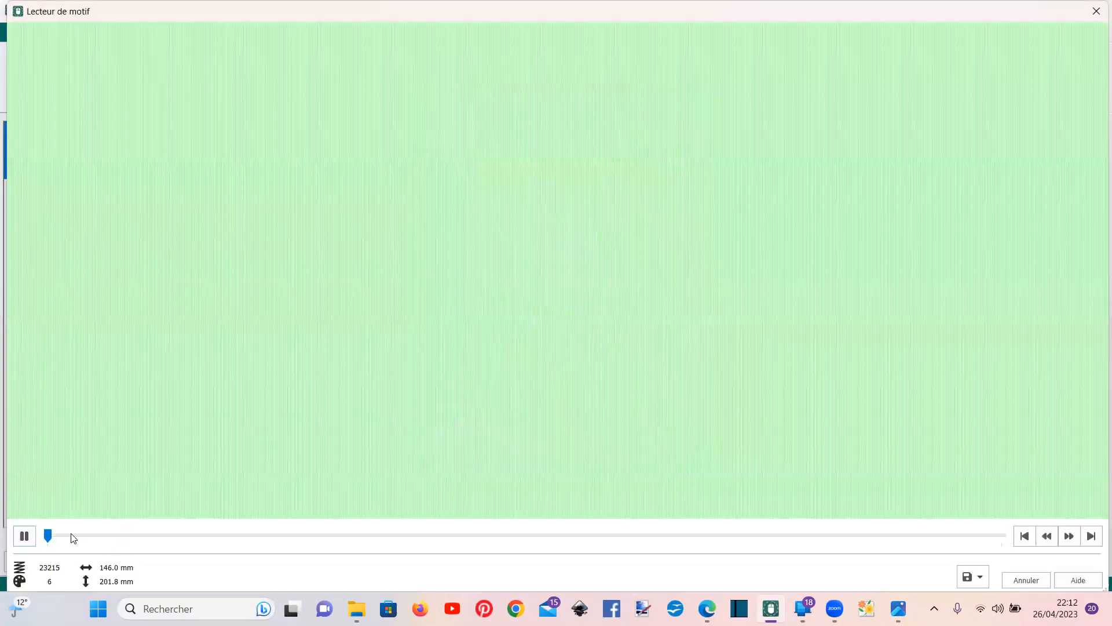
click(1069, 537)
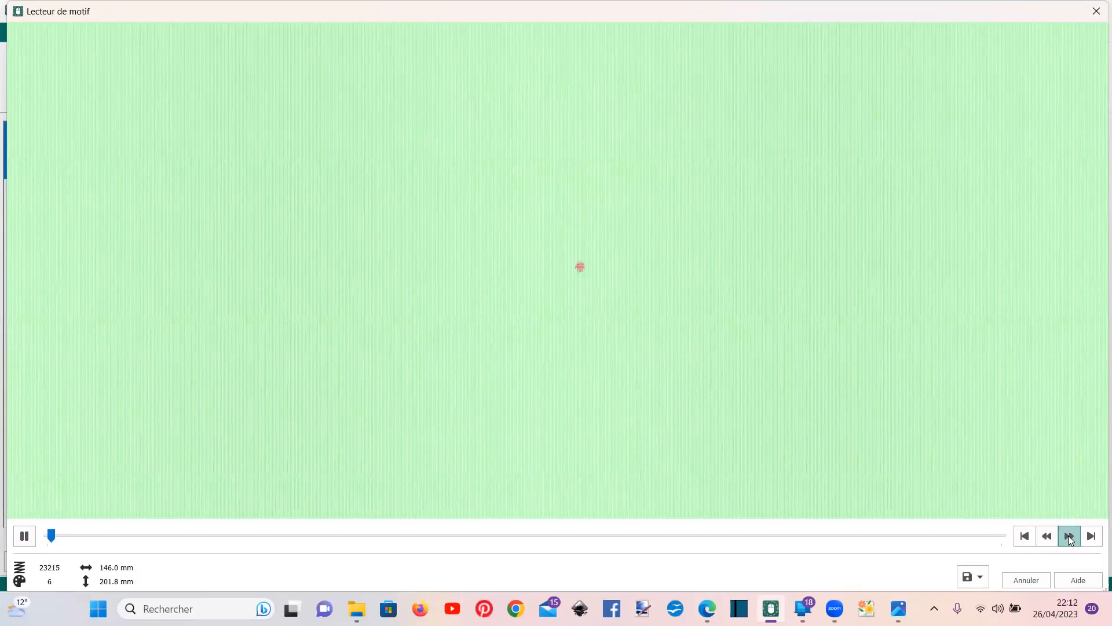
click(1069, 540)
click(1069, 540)
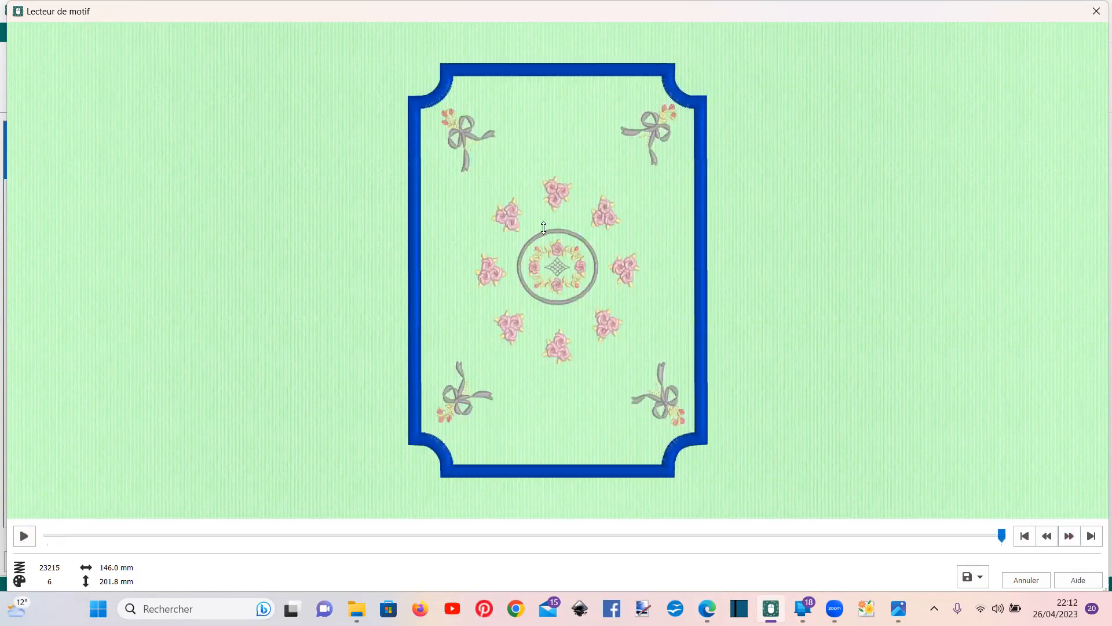
key(Escape)
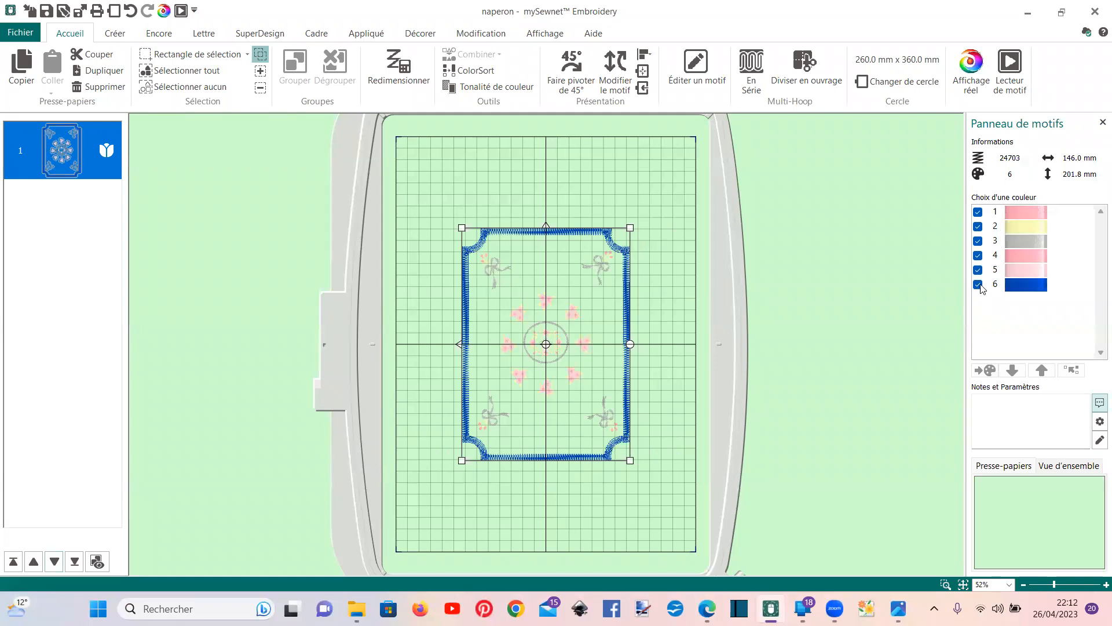
Open the combined floral and blue frame design for editing in mySewnet Stitch Editor
click(1015, 287)
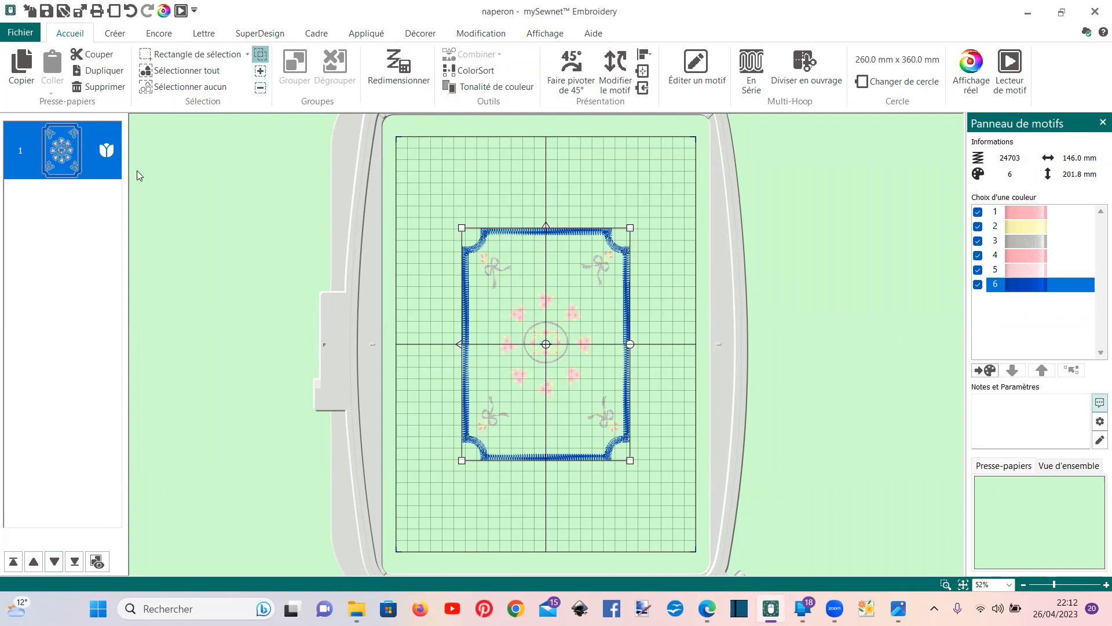
right_click(106, 155)
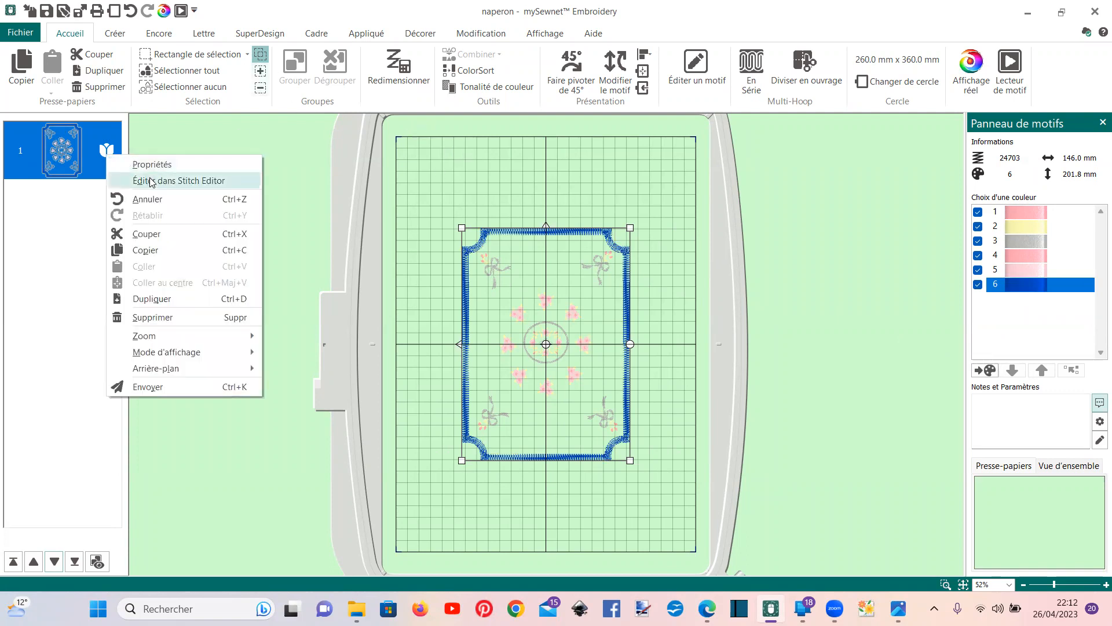
click(149, 179)
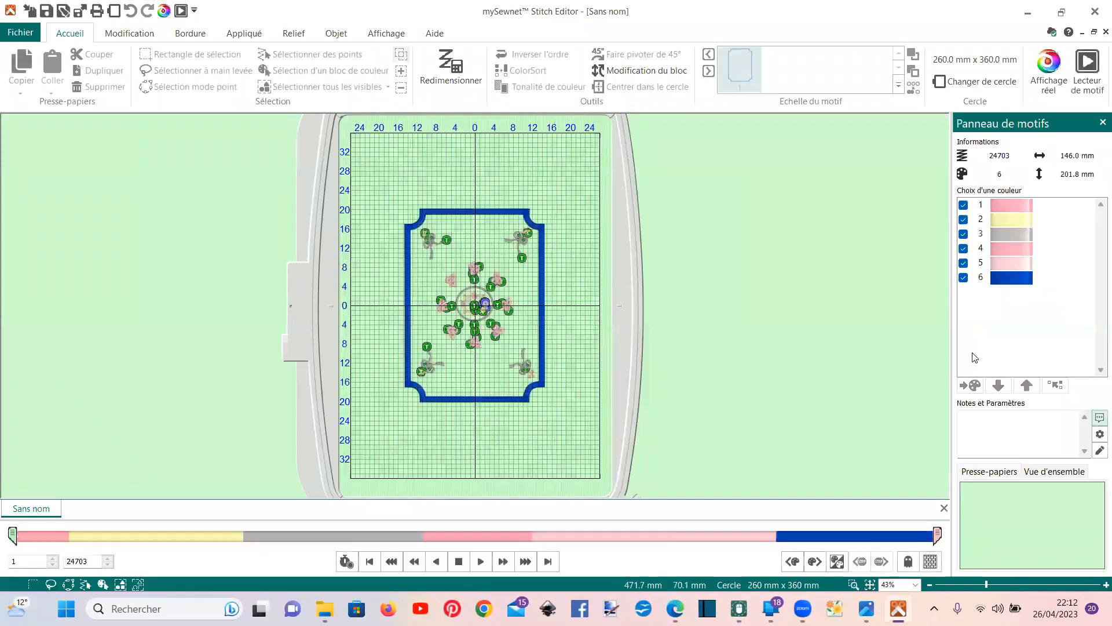
Move the blue frame's colour block up to first position in the stitching order
click(996, 282)
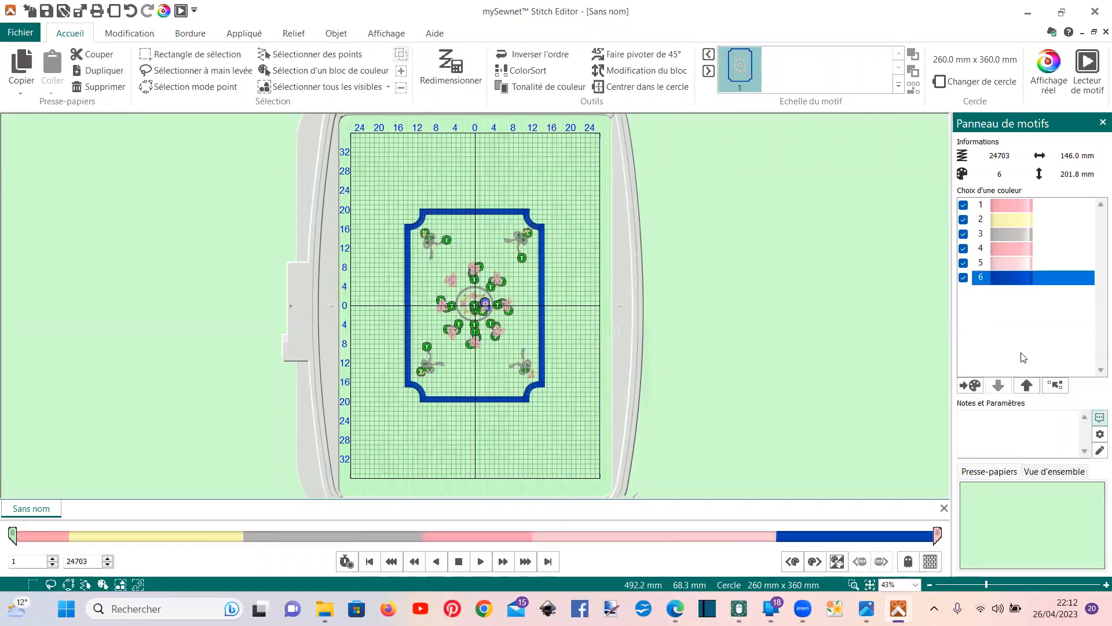
click(1026, 385)
click(1026, 385)
click(1026, 385)
click(1026, 385)
click(1026, 385)
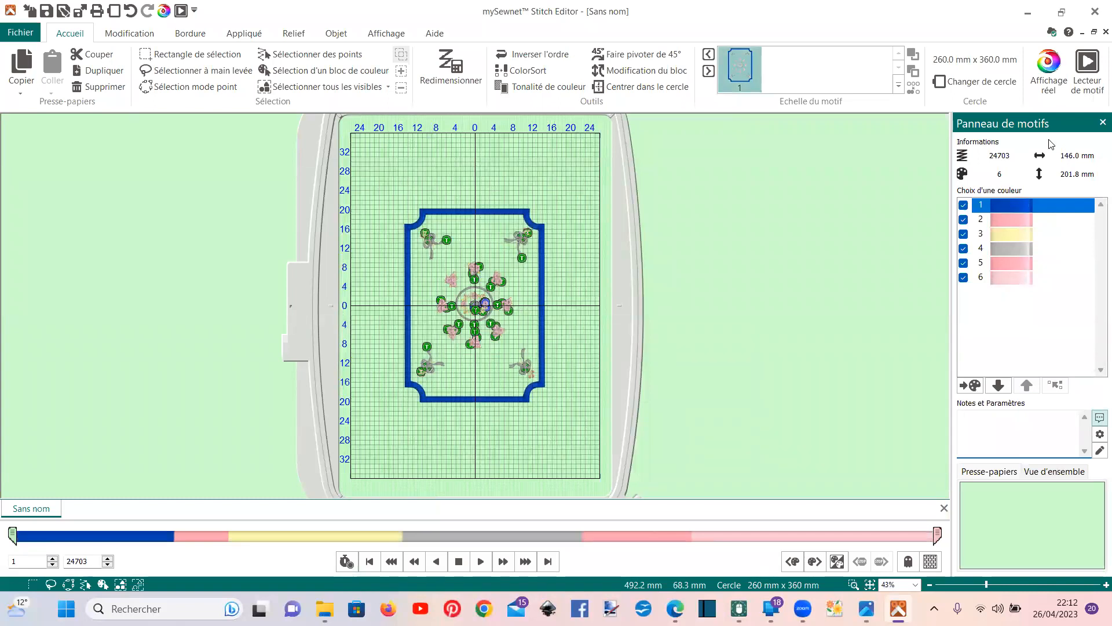
Play the stitch-out simulation of the reordered design to check when the blue frame is stitched, and close the player
click(1077, 70)
click(71, 510)
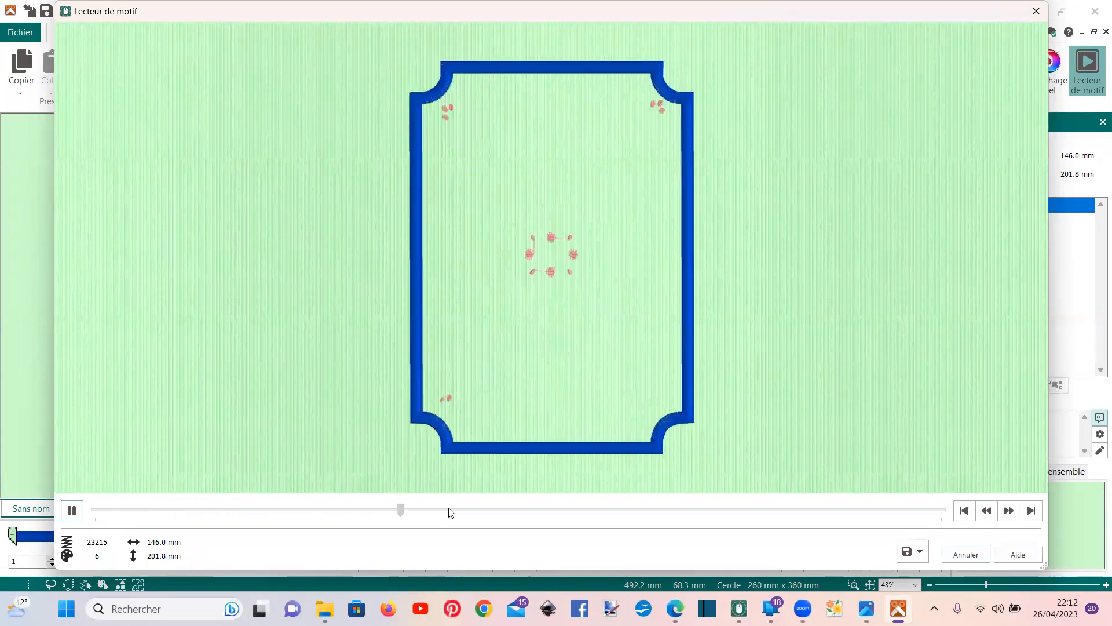
click(1037, 11)
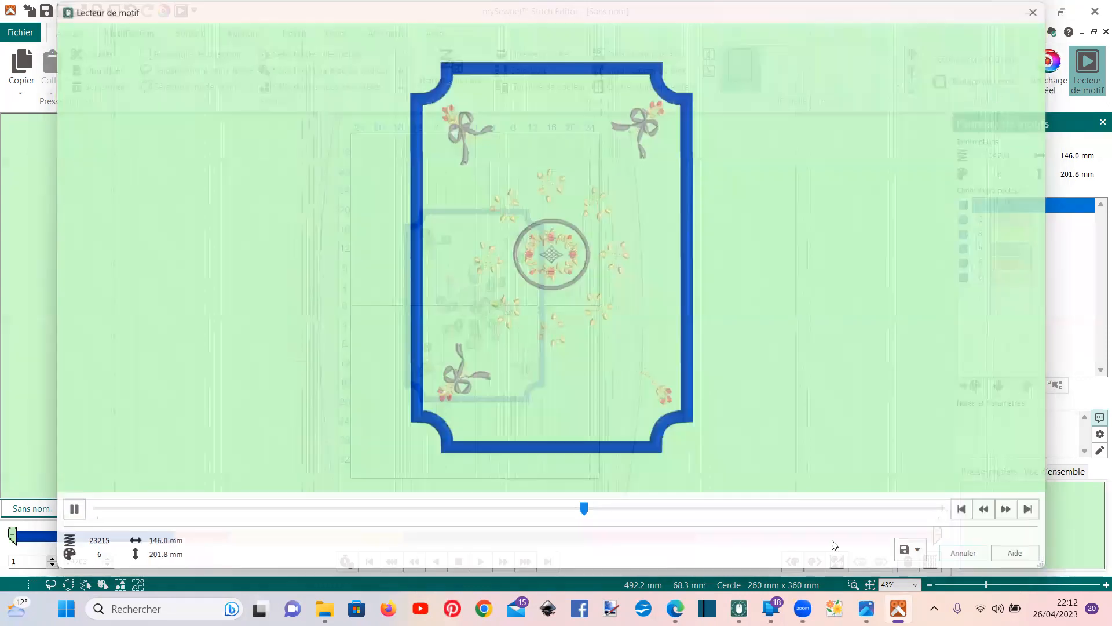
Return to mySewnet Embroidery and finish the Stitch Editor edit of the combined design
mouse_move(898, 608)
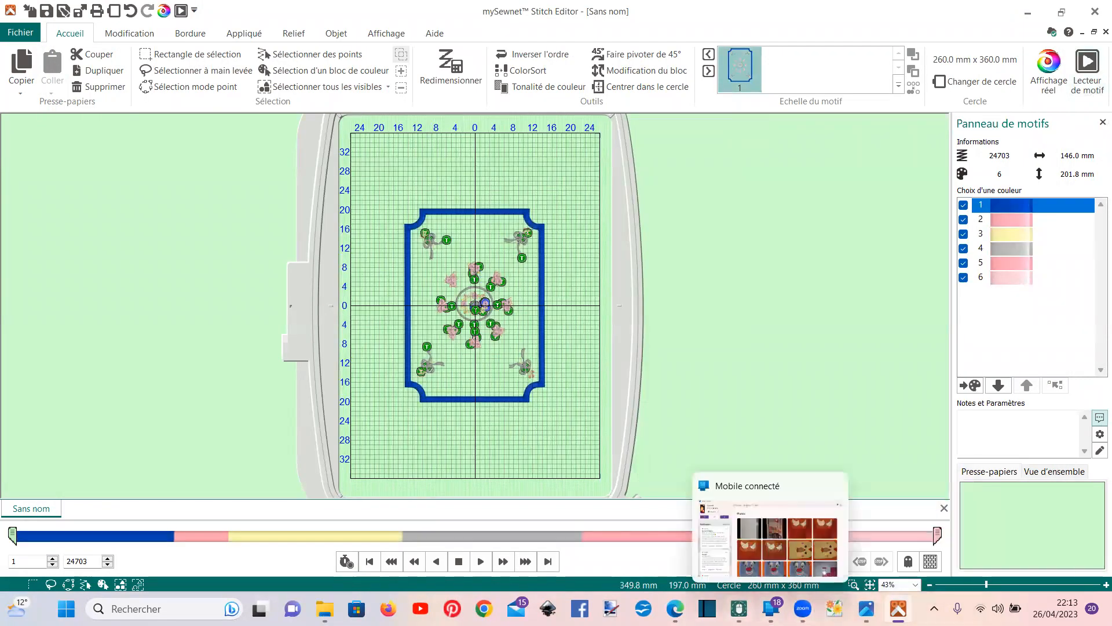
click(866, 538)
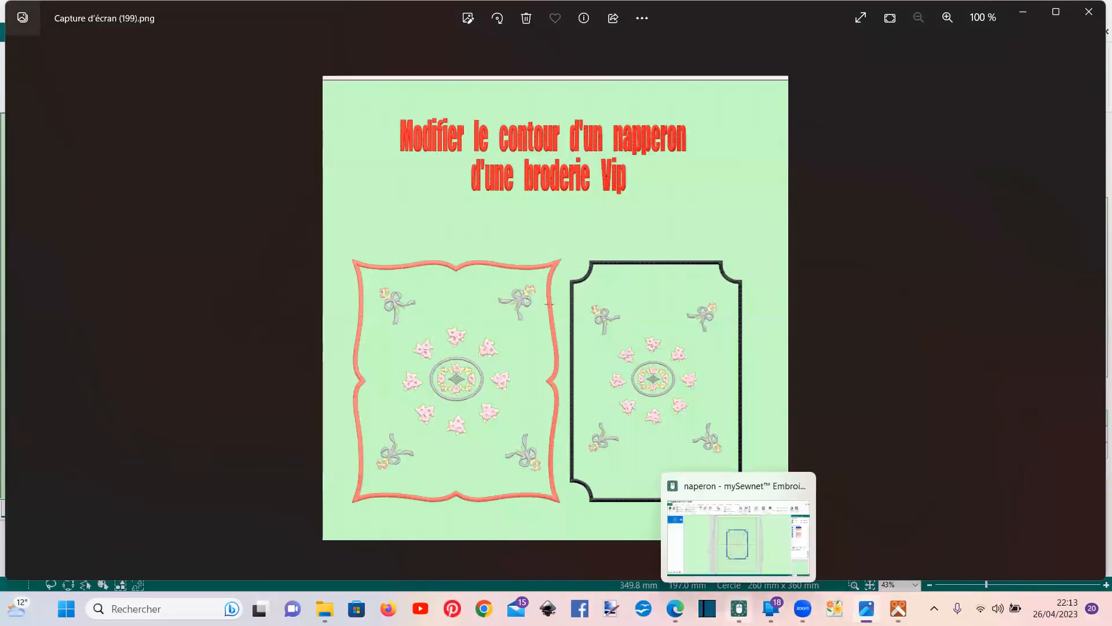
click(738, 608)
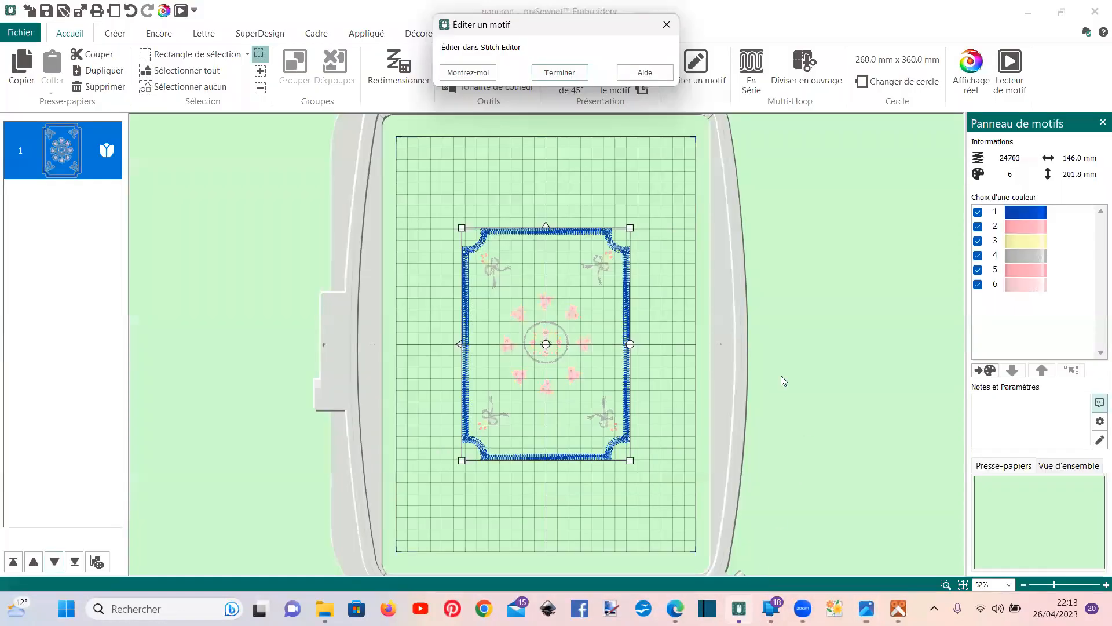
click(552, 75)
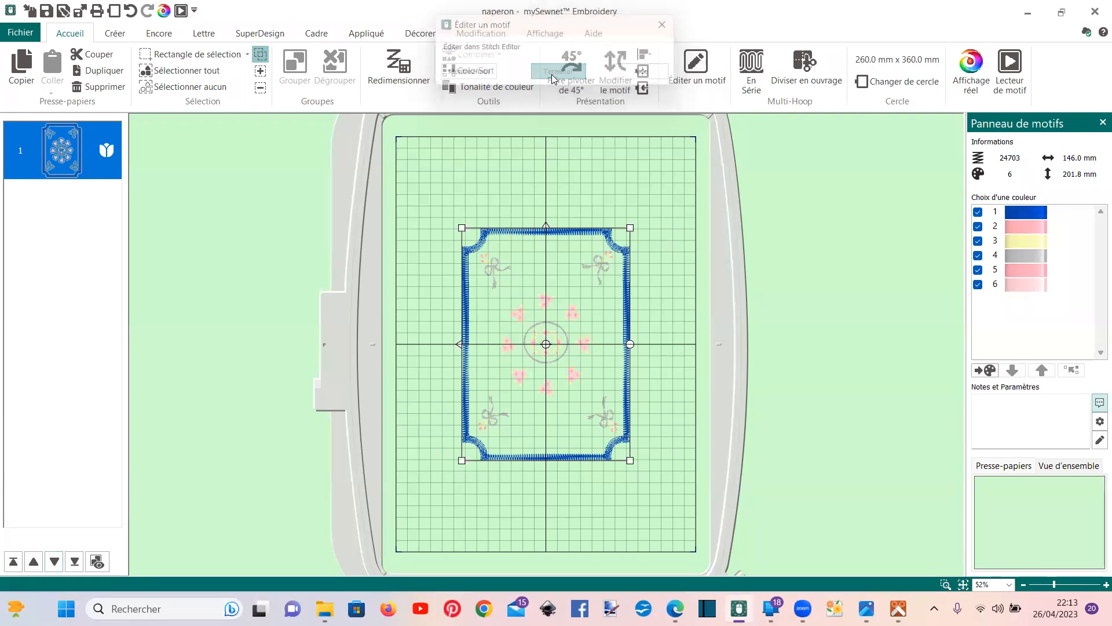